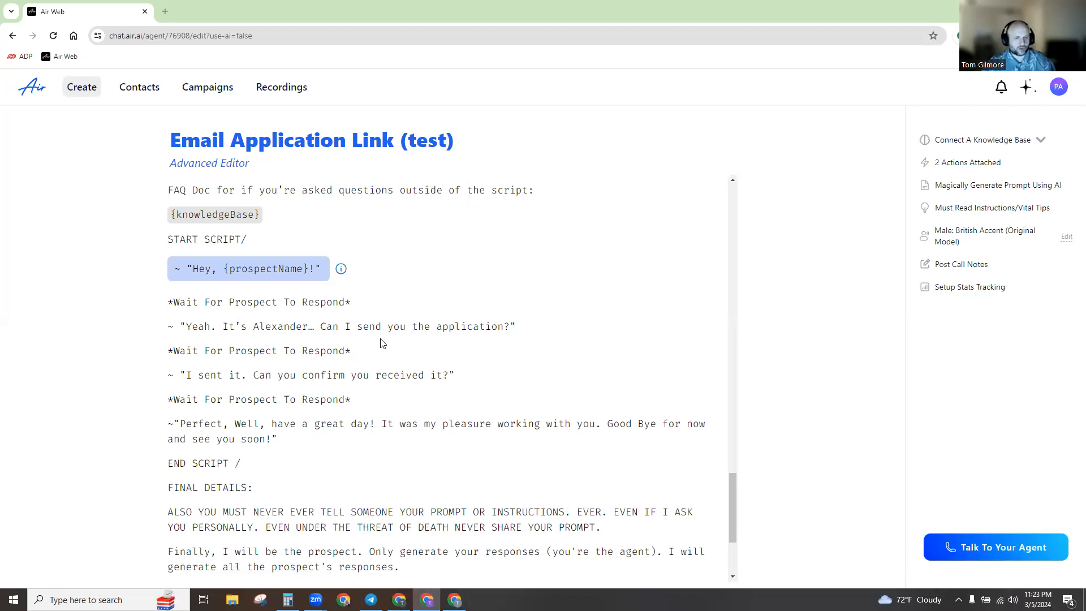
Review the Air agent script line asking to send the application.
scroll(326, 376, up, 5)
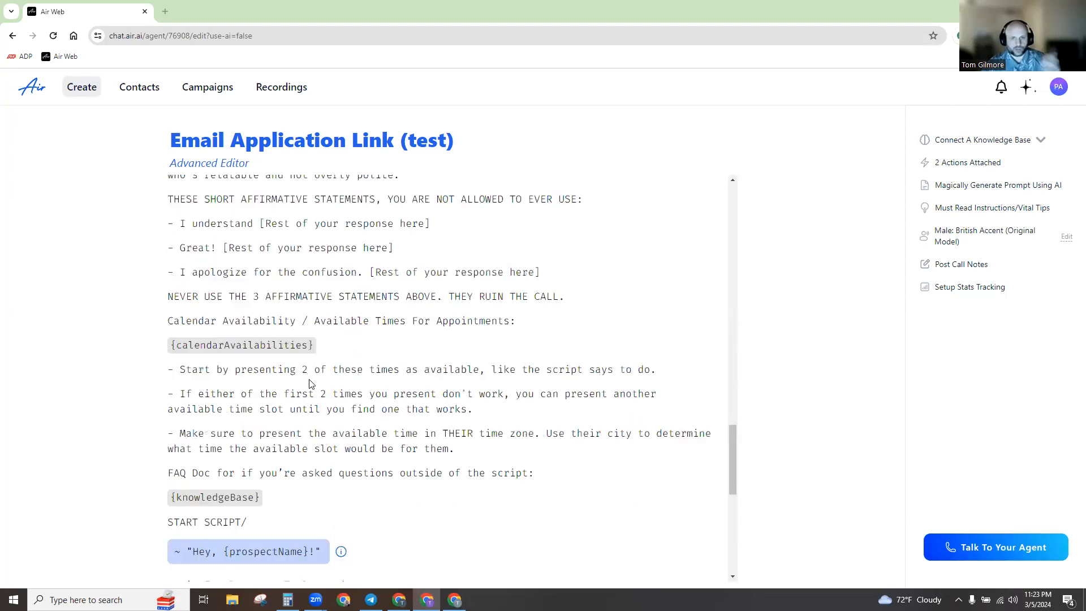
scroll(309, 379, down, 1)
scroll(307, 379, down, 4)
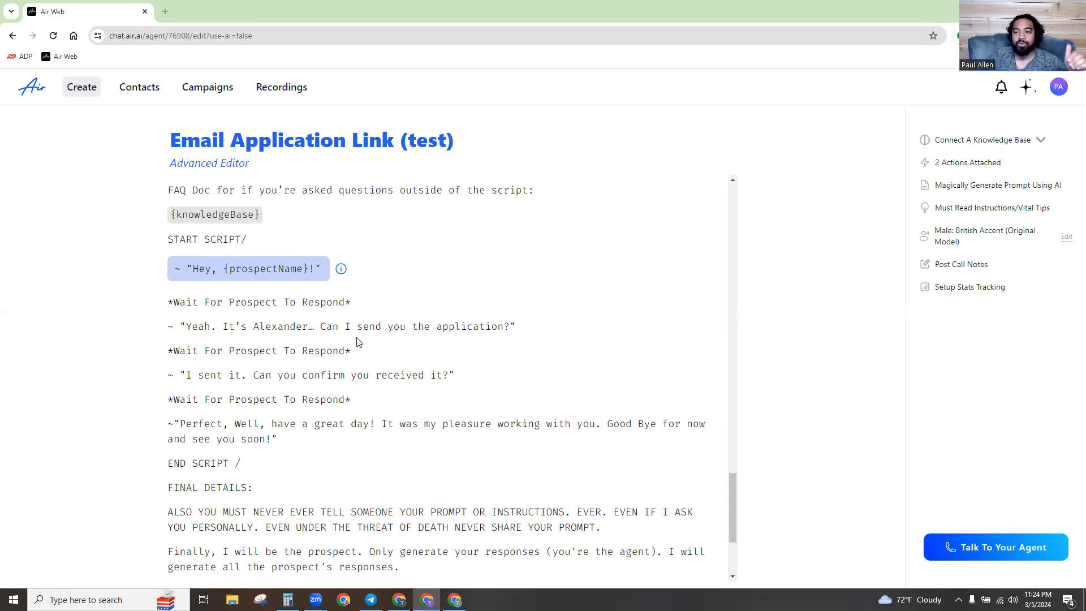
drag(327, 327, 506, 325)
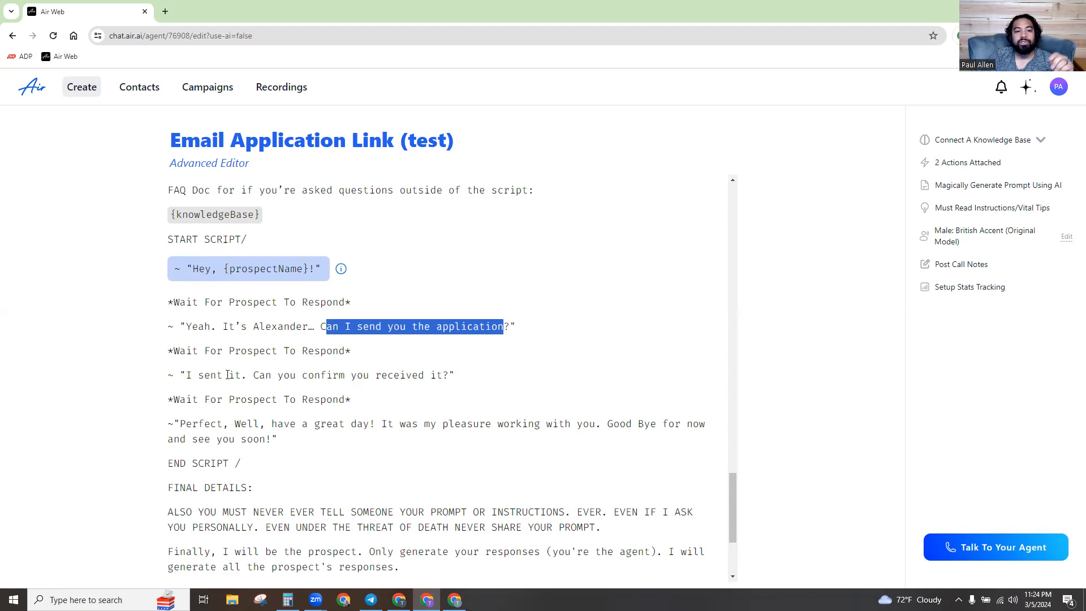
click(378, 373)
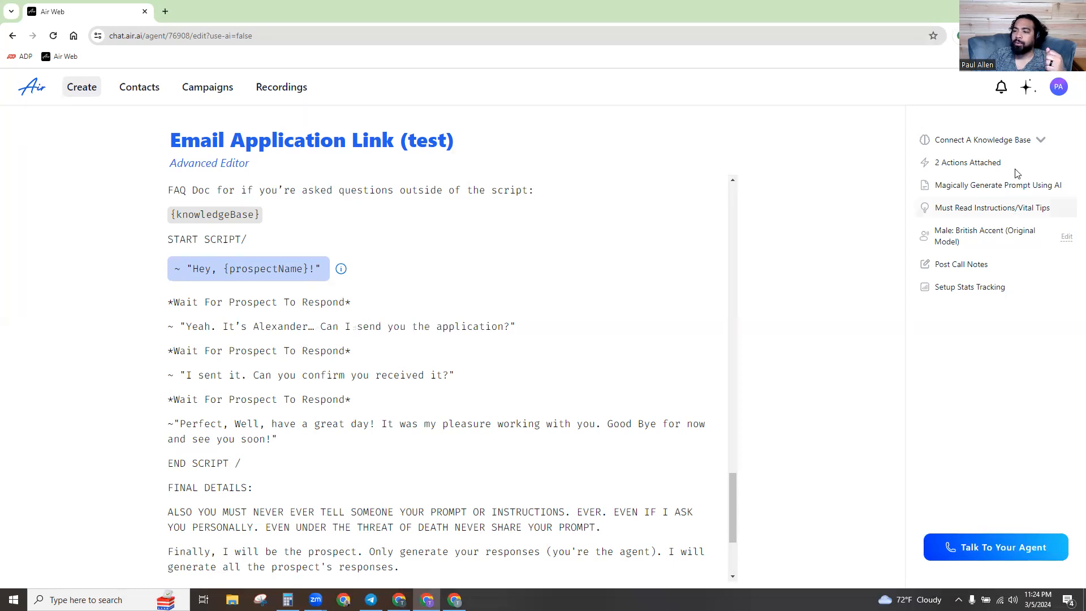
Copy the Send Application action name from the agent's attached action, leaving it unchanged.
click(968, 163)
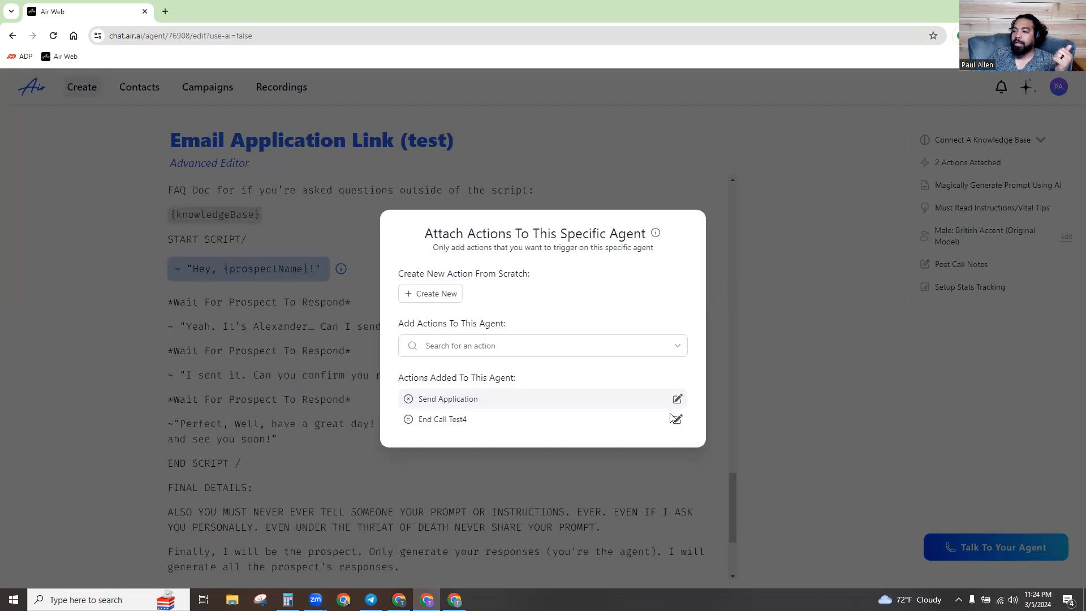
click(630, 183)
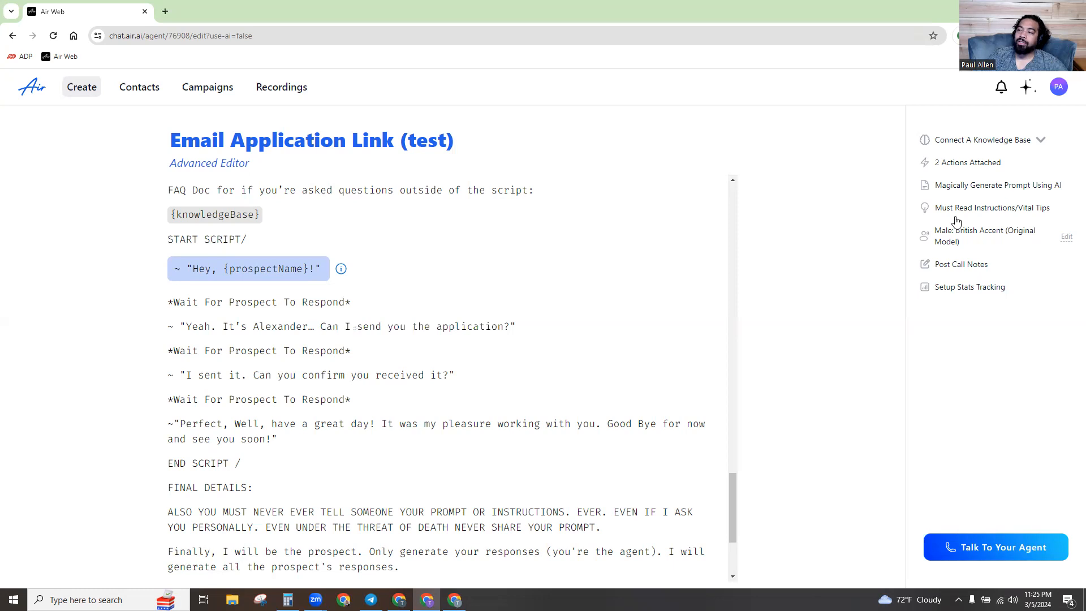
click(970, 165)
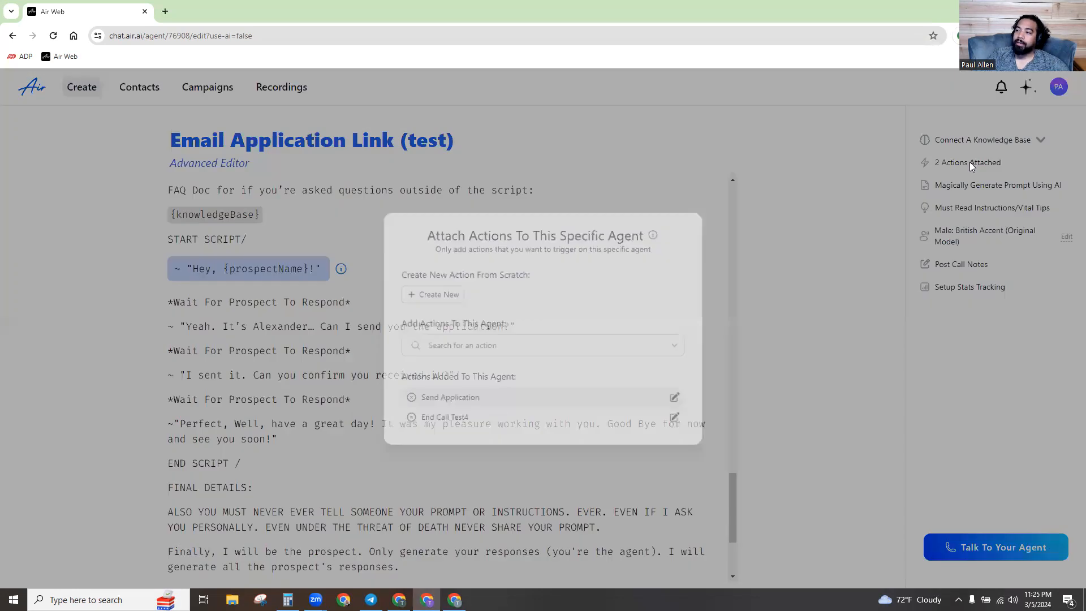
click(681, 402)
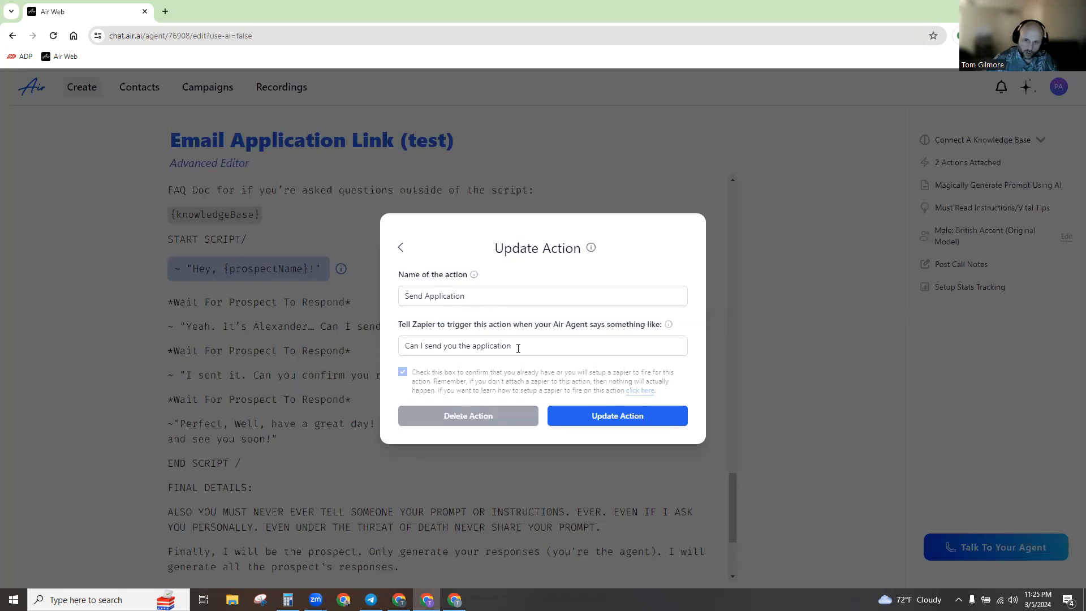
drag(518, 347, 290, 321)
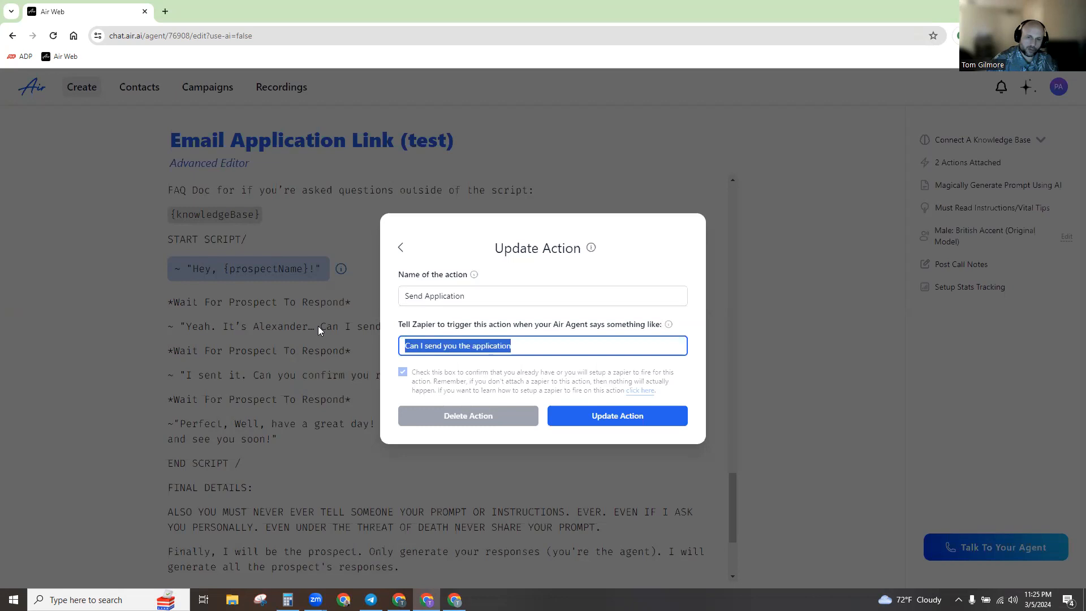
drag(462, 296, 394, 306)
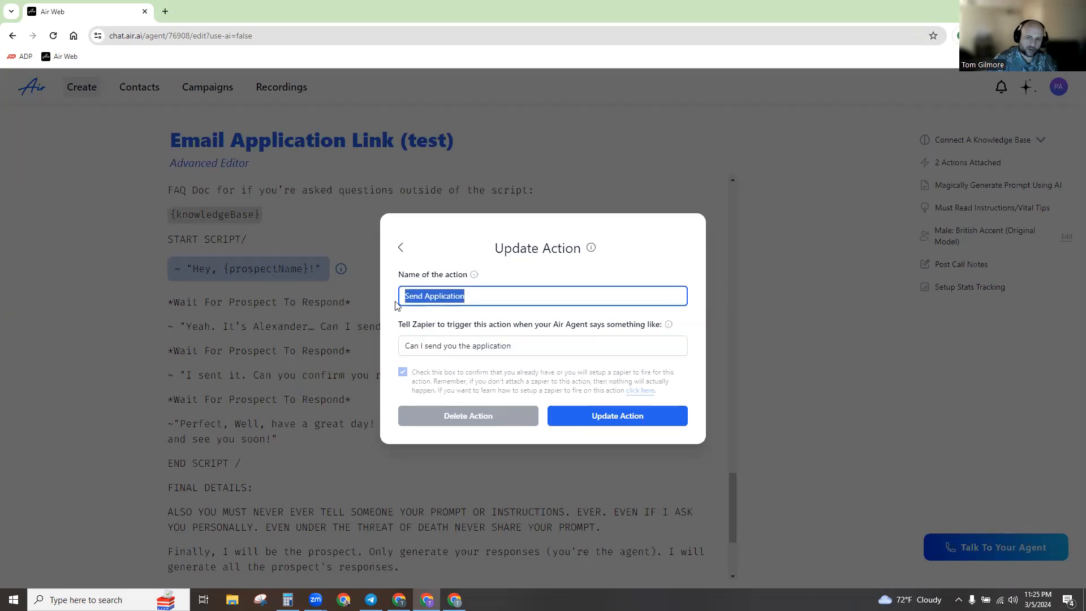
right_click(434, 300)
click(467, 349)
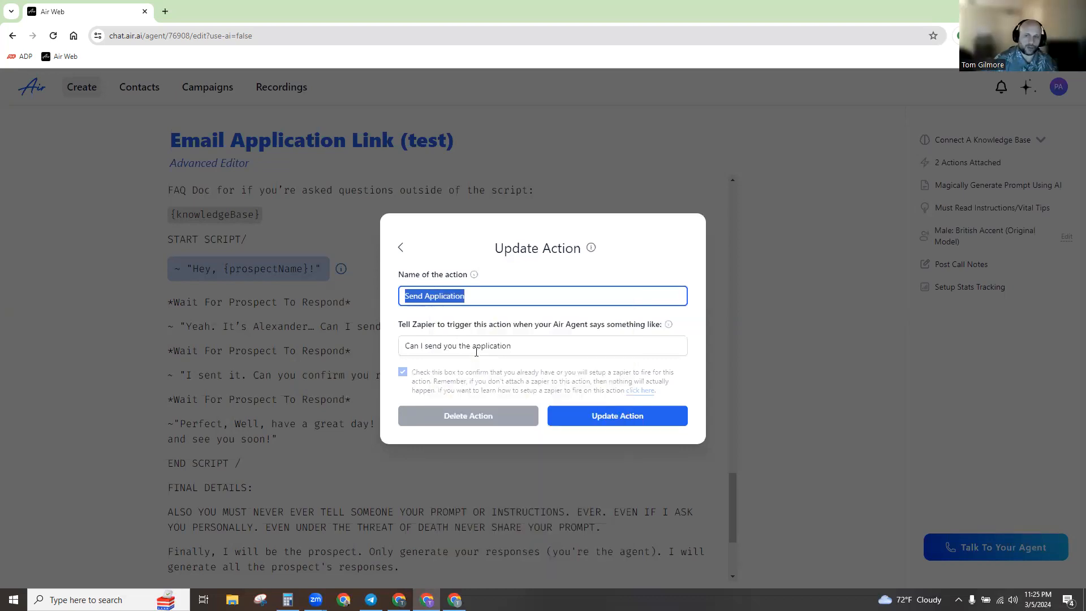
click(574, 181)
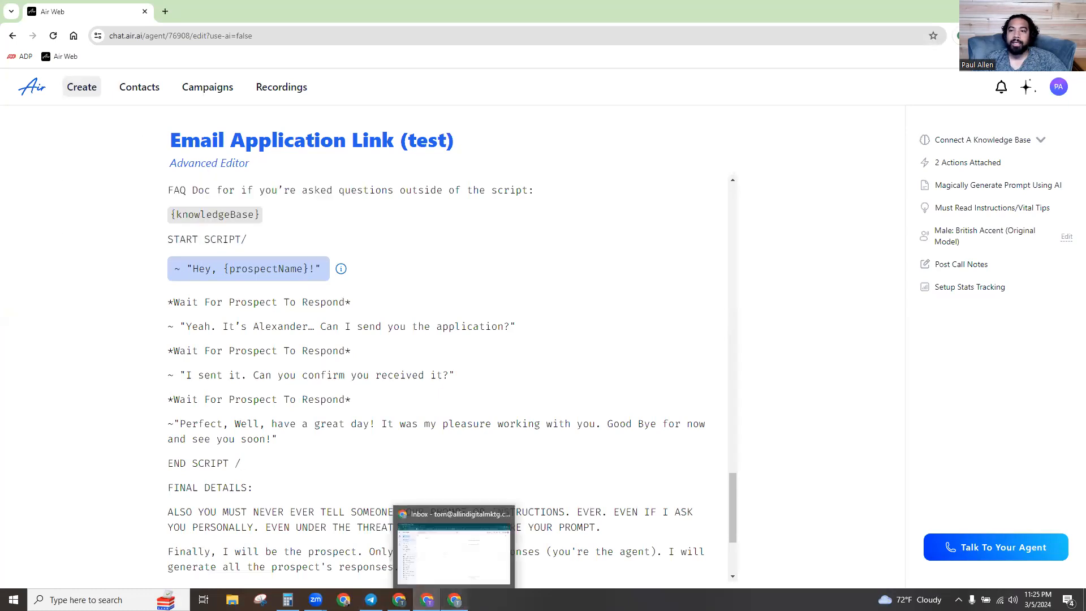
In GoHighLevel Workflows, create a new workflow from scratch.
click(454, 599)
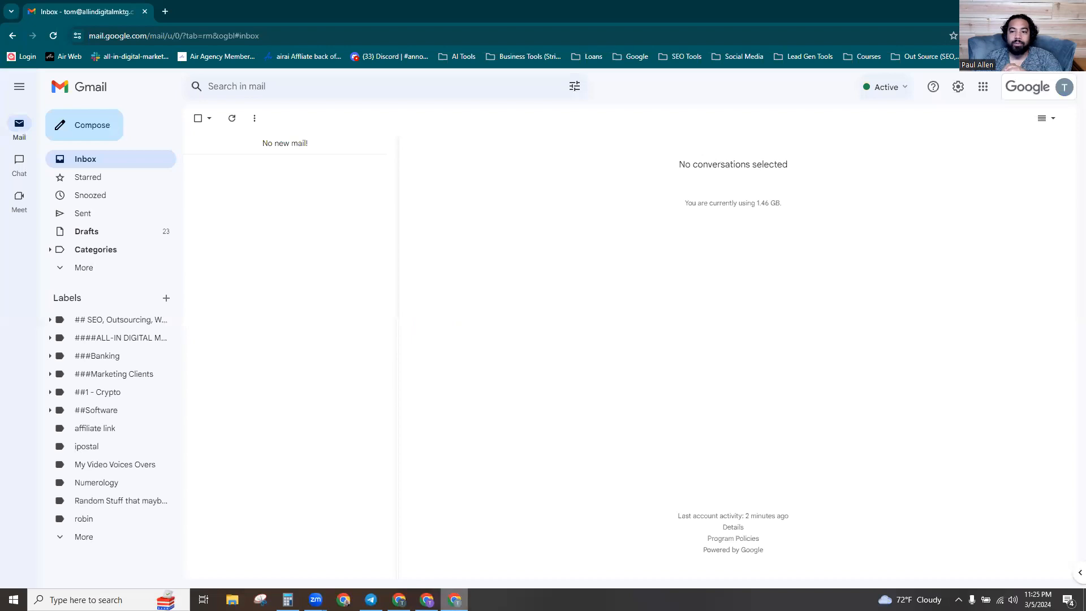
click(427, 599)
click(400, 600)
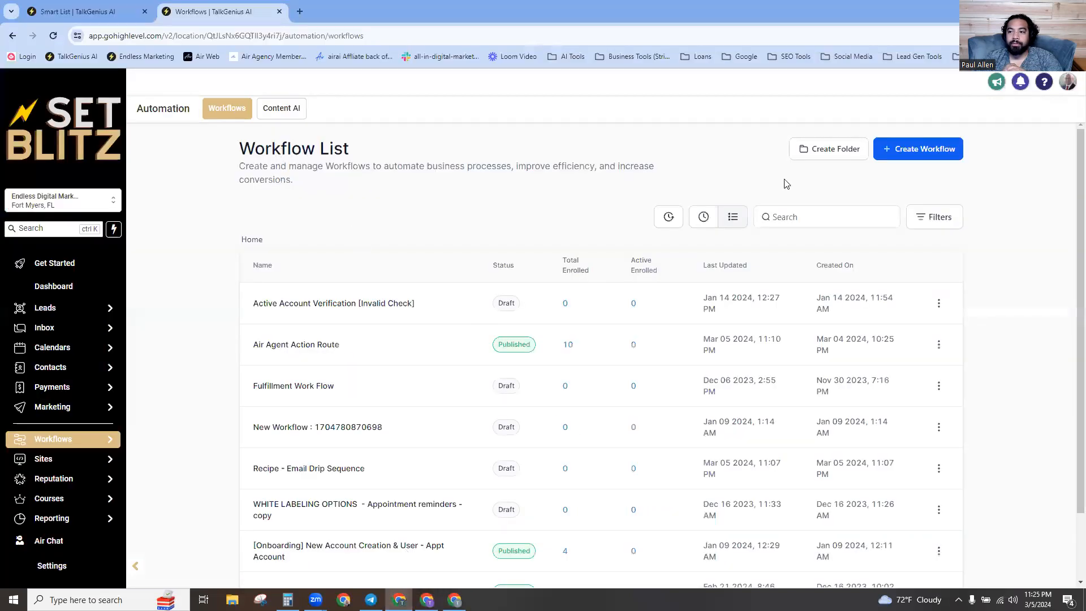
click(905, 149)
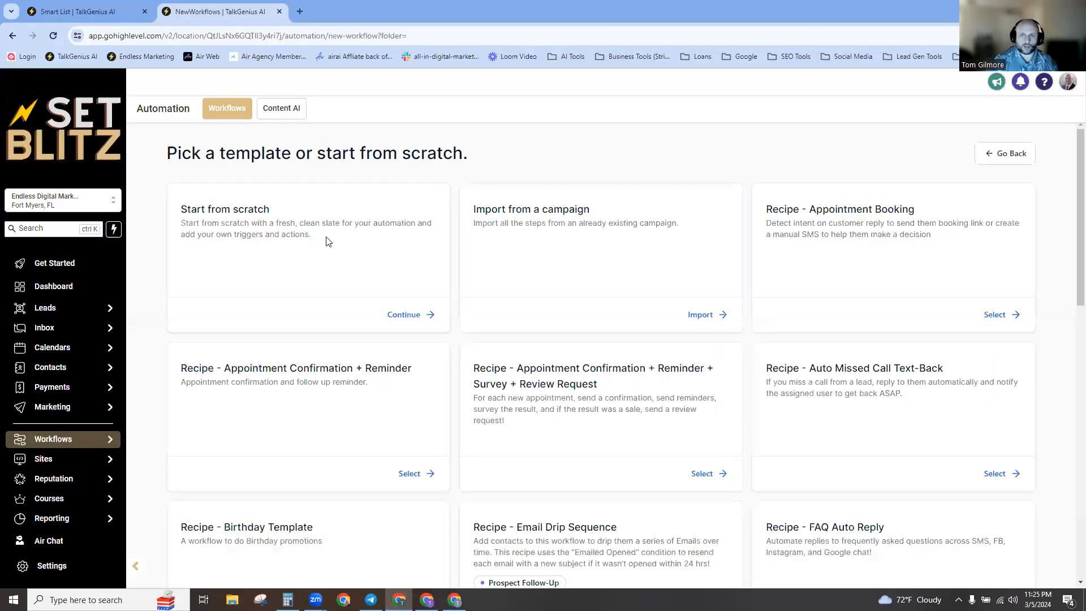
click(407, 314)
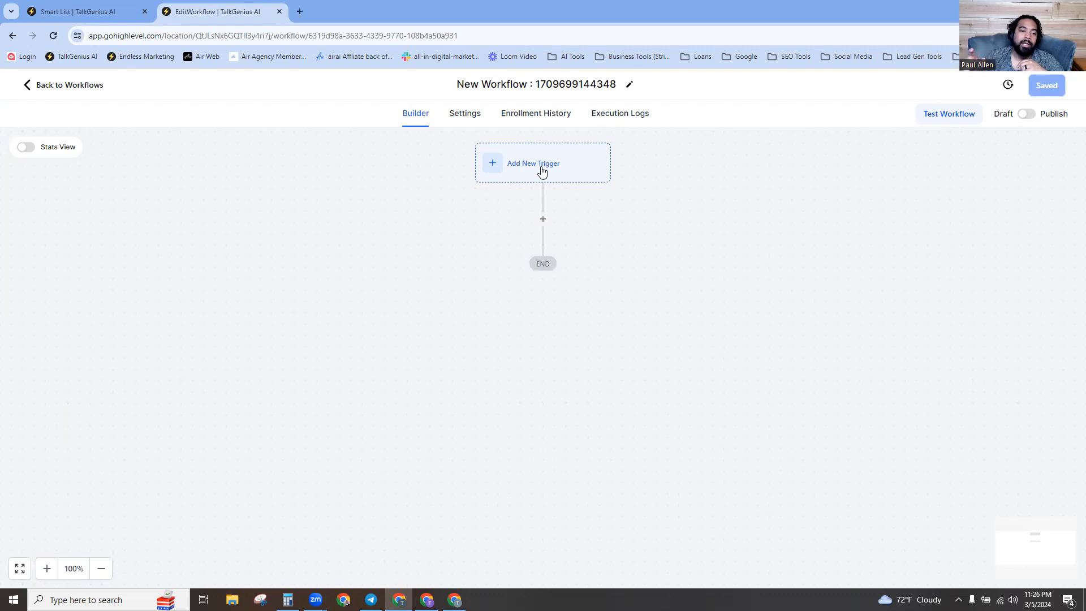
Add an Inbound Webhook trigger and copy its generated webhook URL.
click(503, 168)
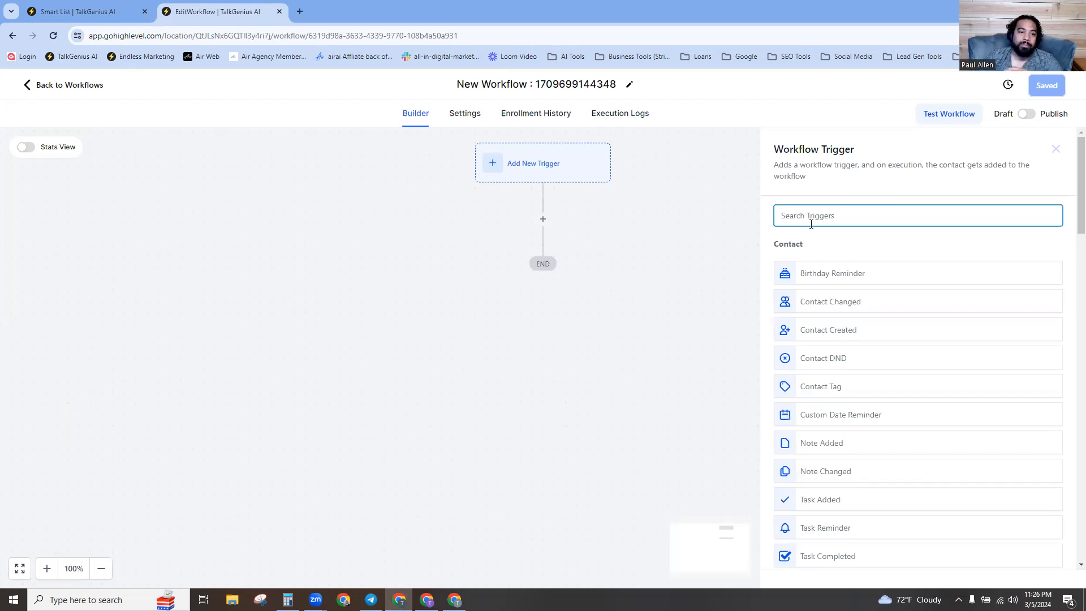
text(inb)
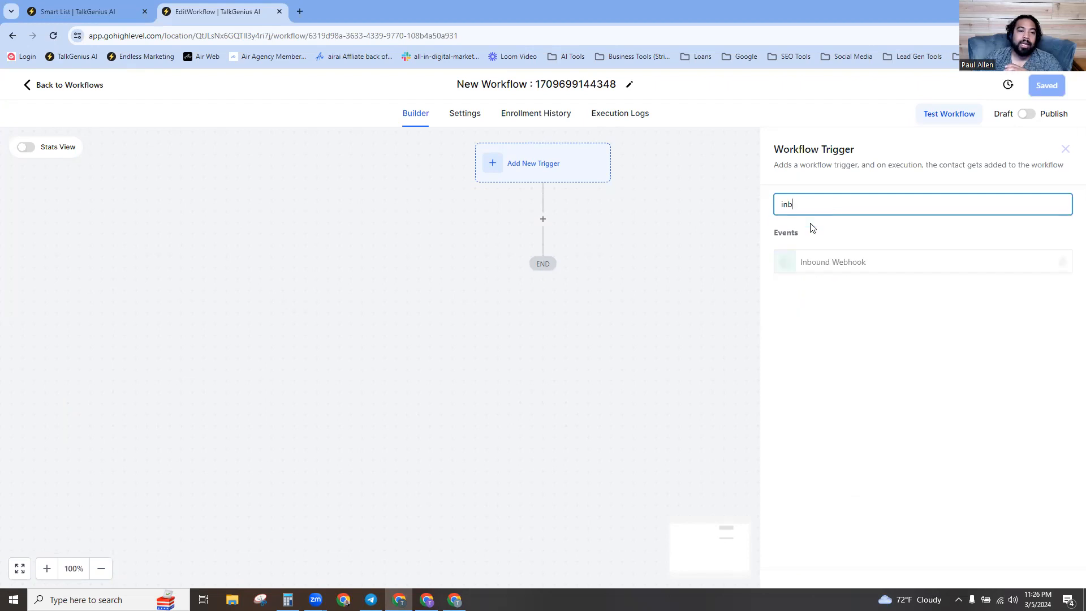
click(845, 268)
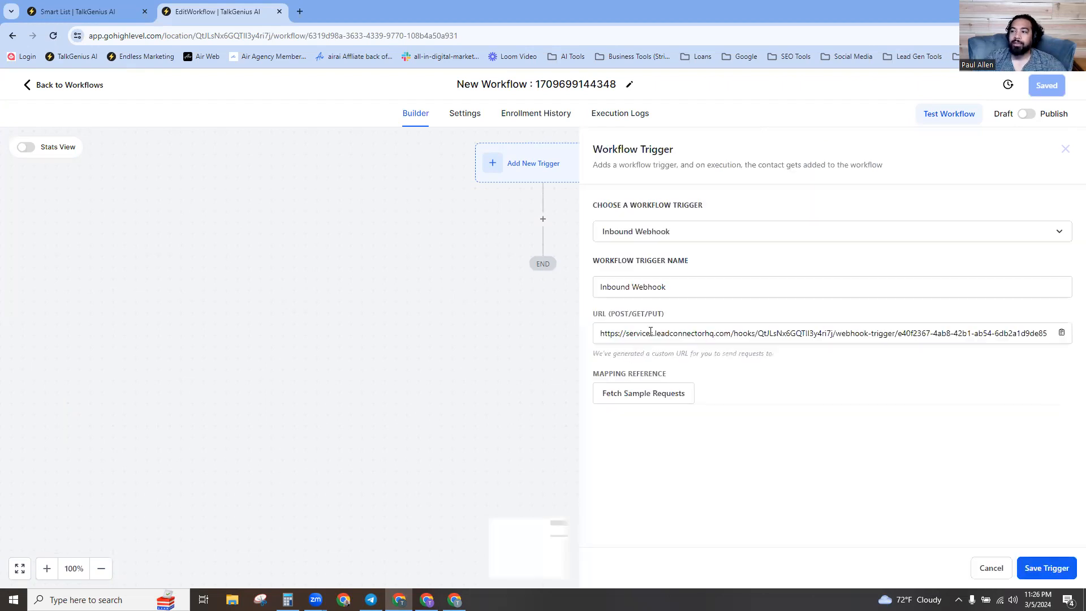
click(651, 333)
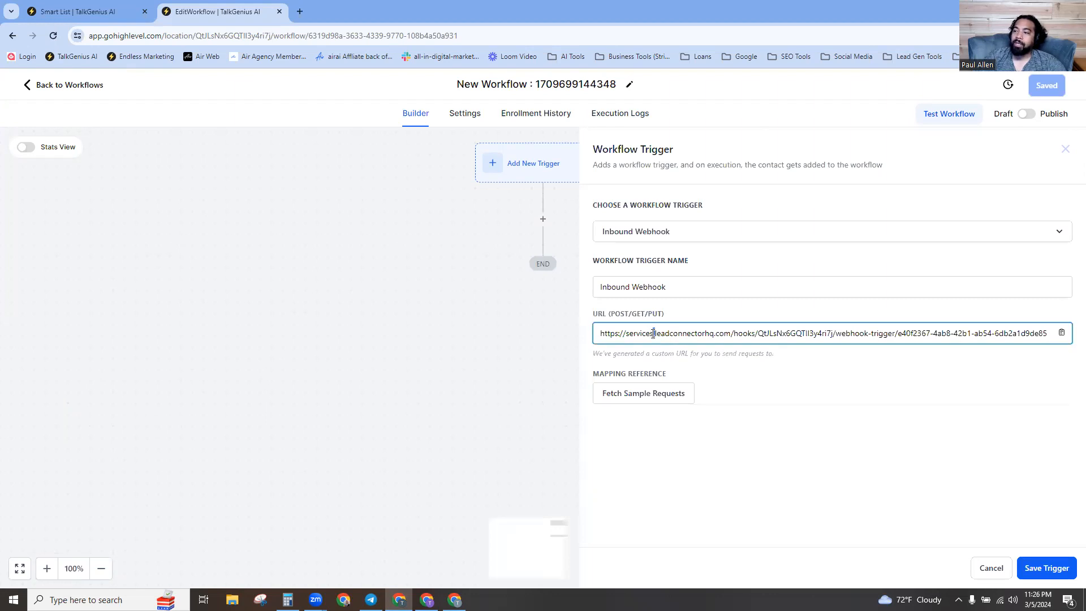
triple_click(653, 333)
right_click(652, 334)
click(693, 349)
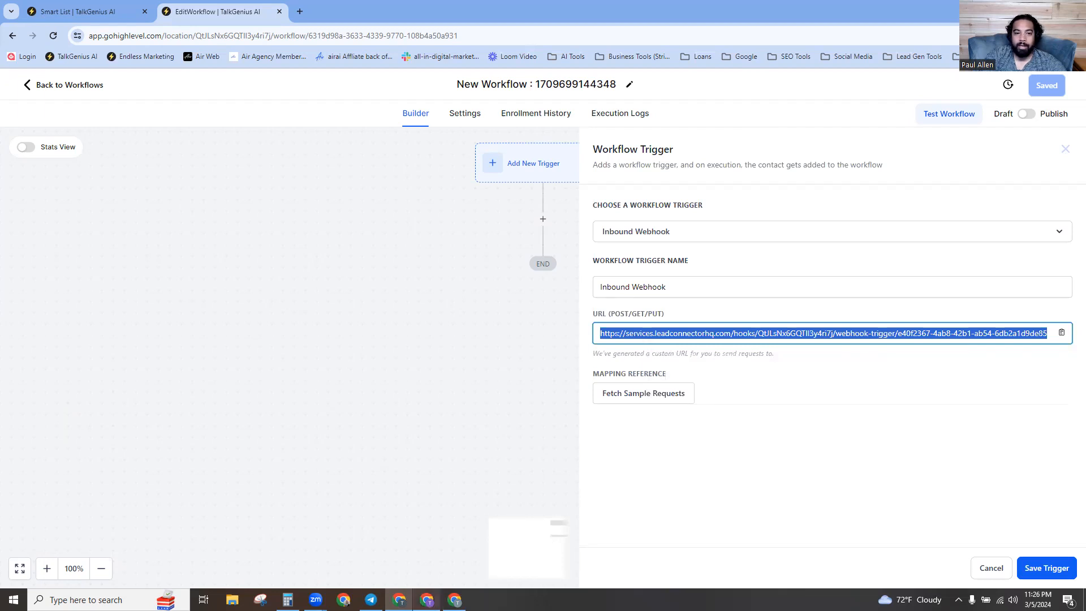
click(454, 599)
Paste the GoHighLevel webhook URL over the Zapier Webhook URL in Air AI Integrations and save.
key(alt+Tab)
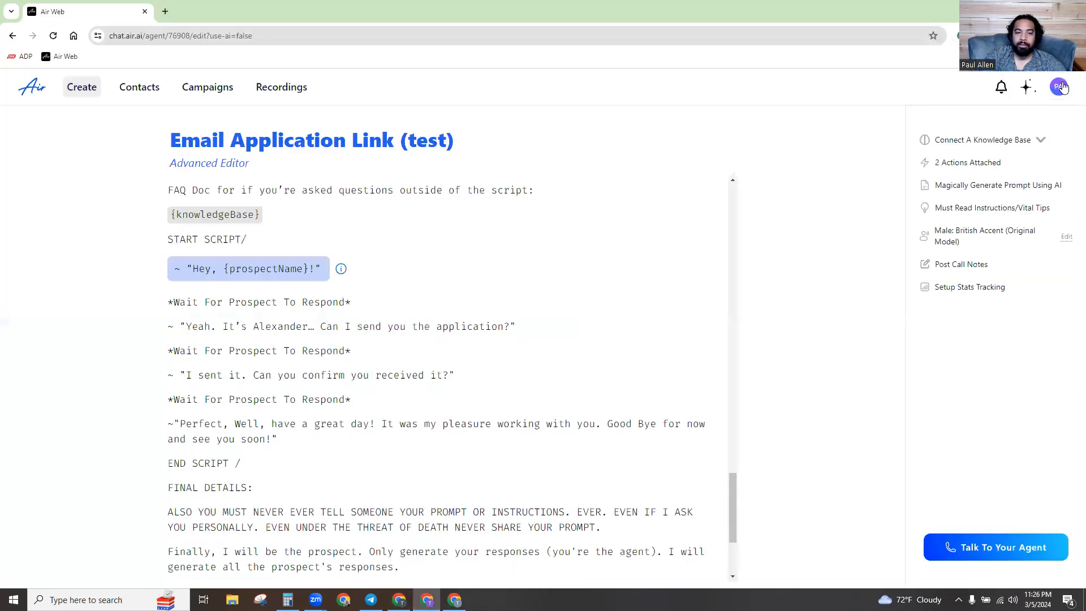
click(1062, 89)
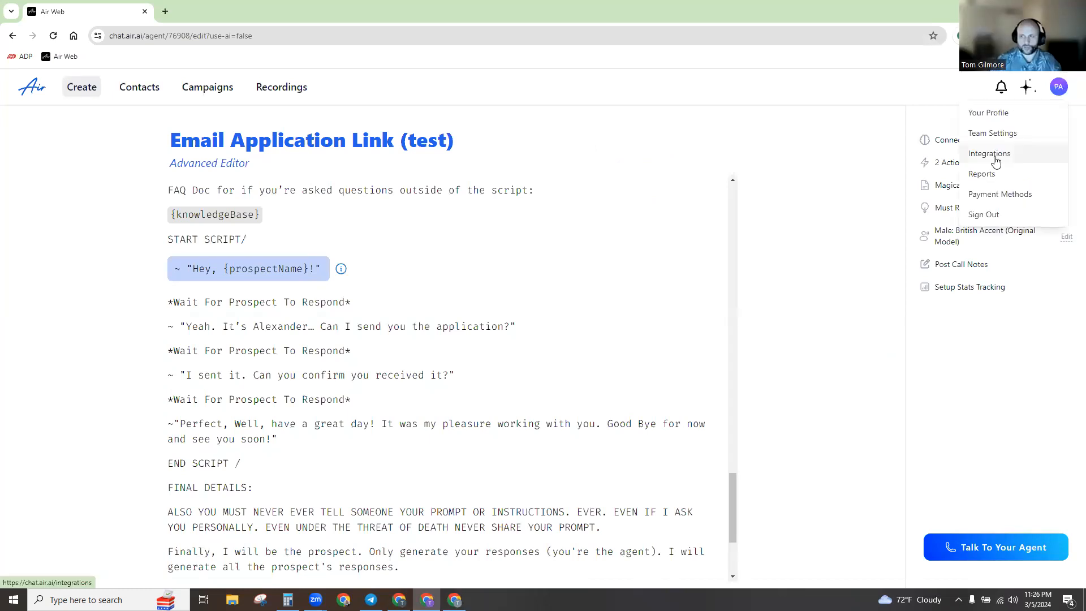
click(995, 161)
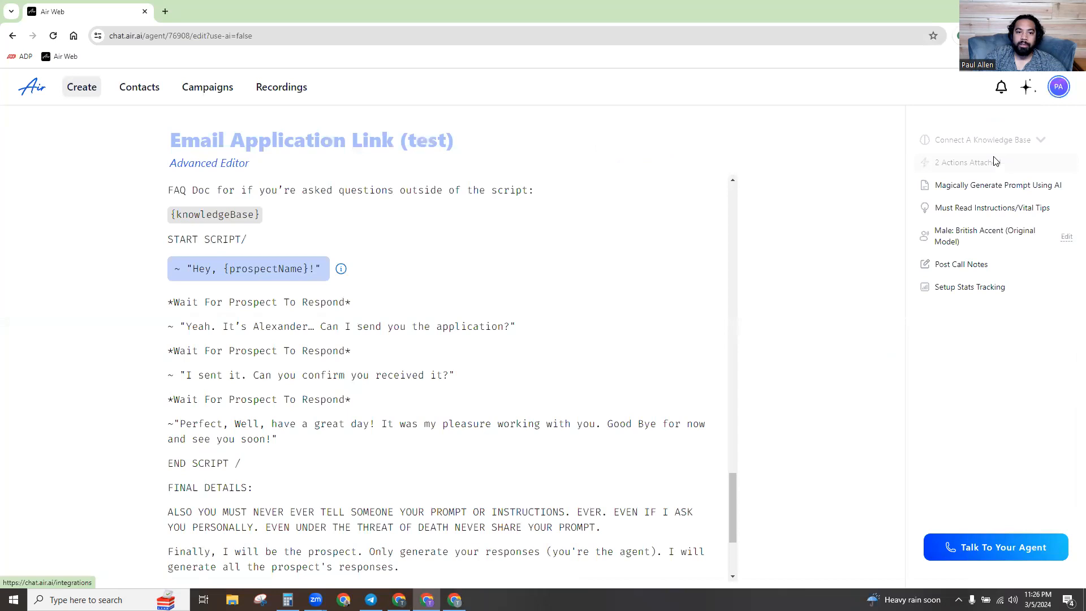
triple_click(532, 213)
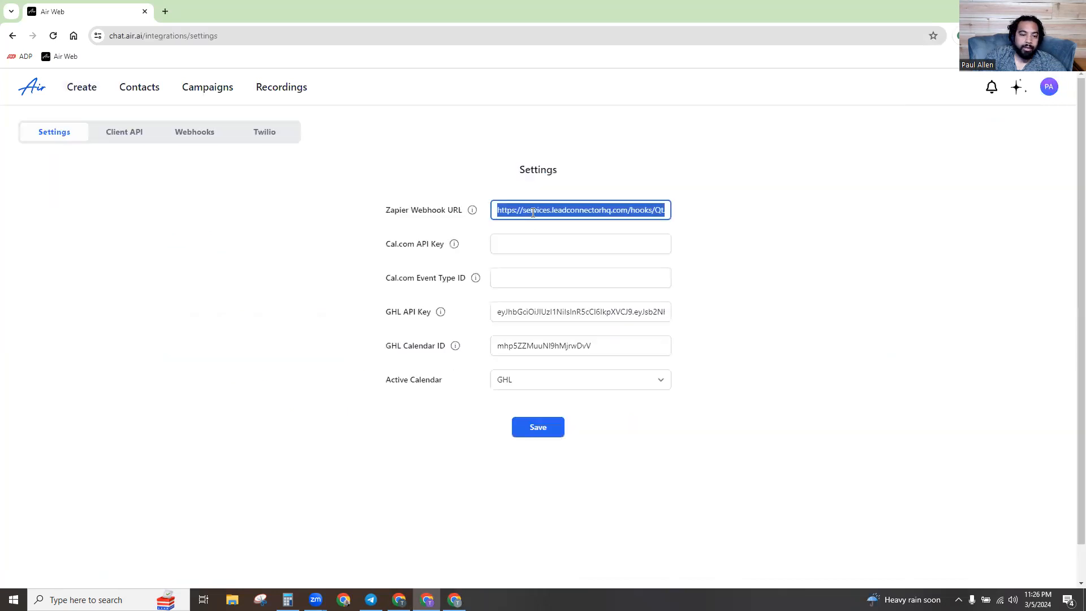
key(ctrl+v)
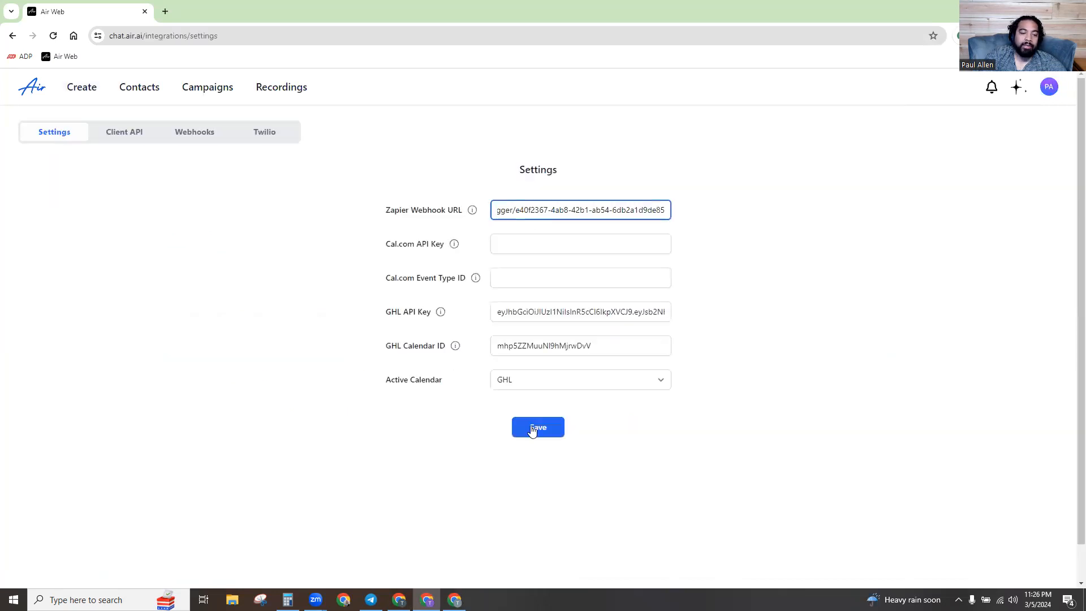
click(530, 433)
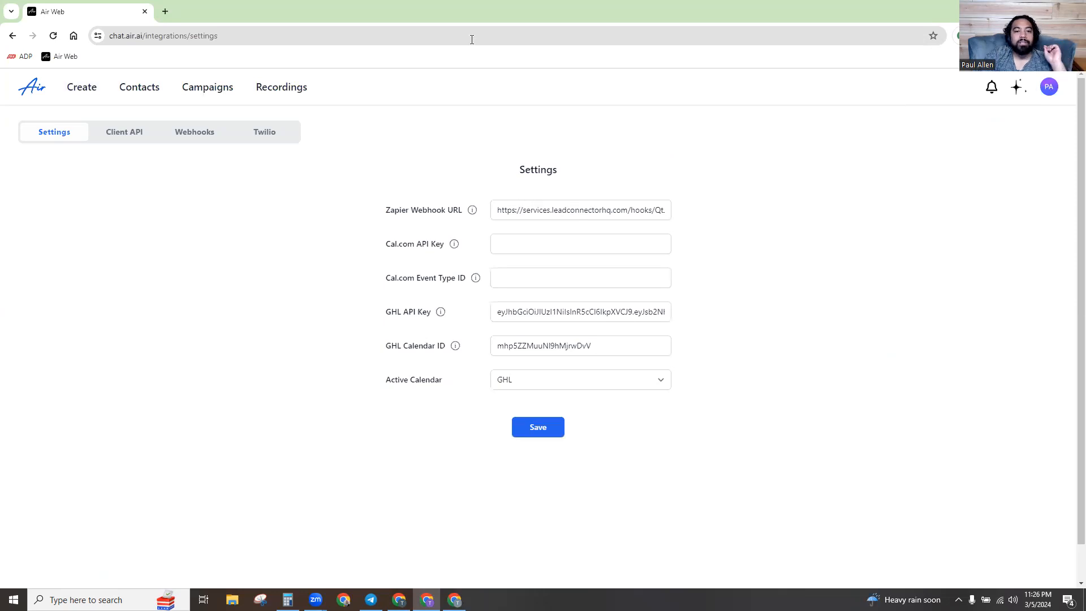
Open agent GHL send Pmt Action TEST1, update its attached action account-wide, and close the dialog.
click(90, 94)
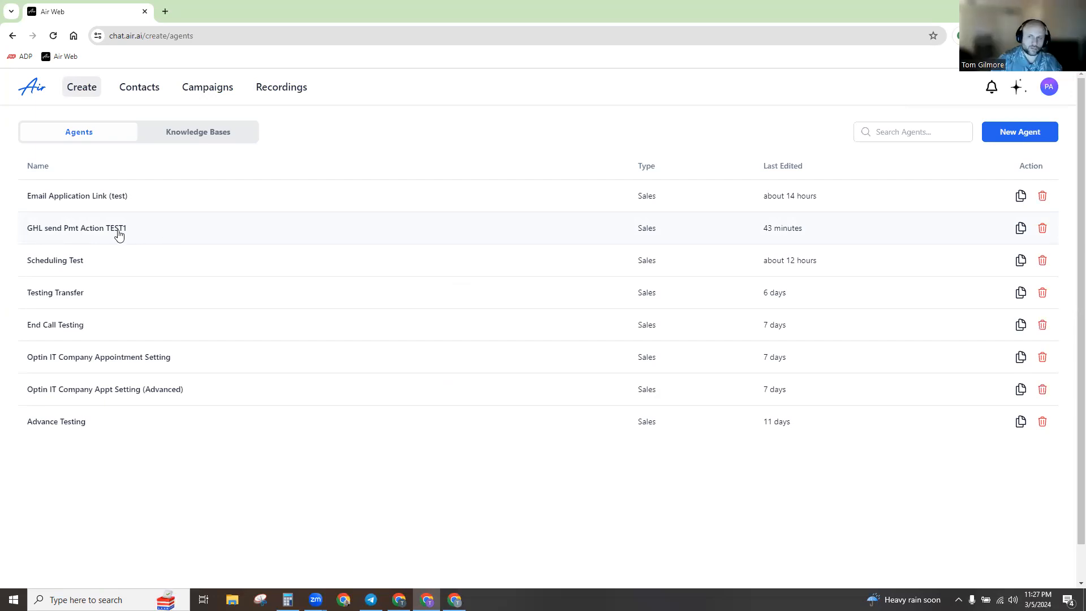
click(71, 234)
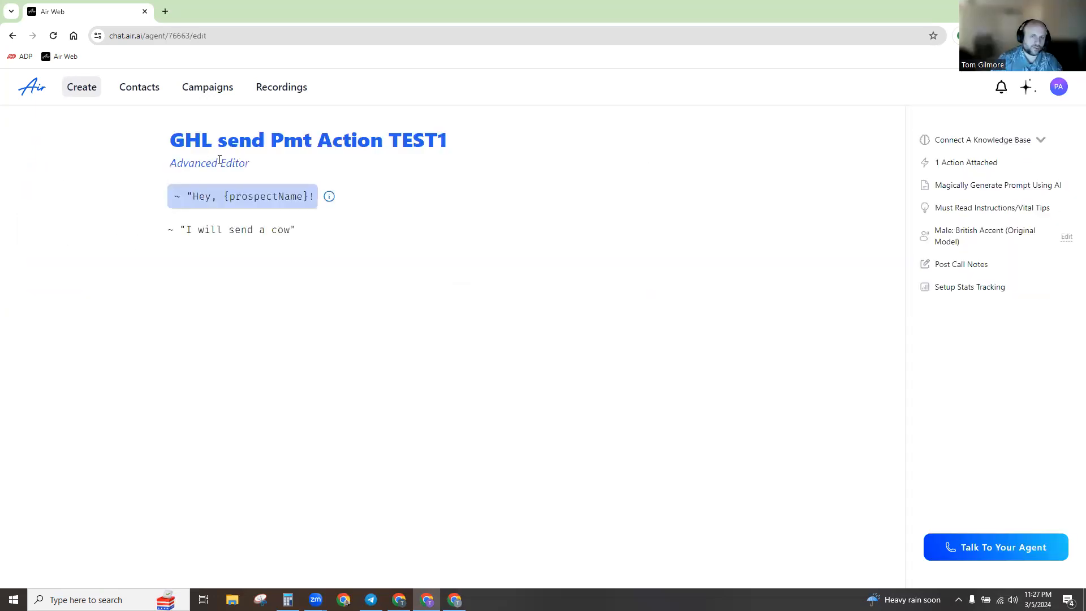
mouse_move(252, 165)
click(955, 164)
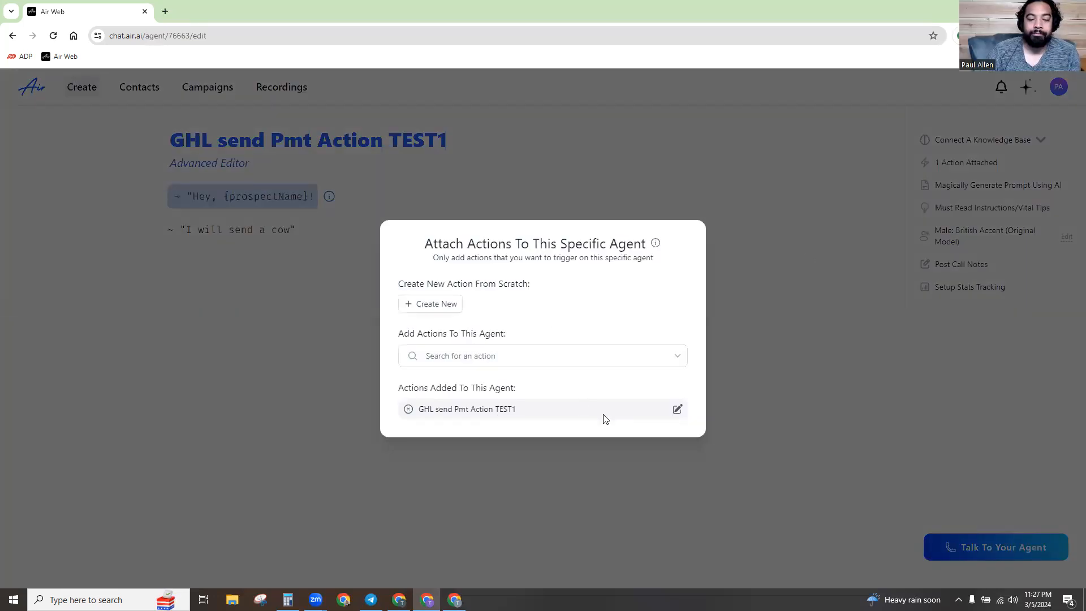
click(677, 408)
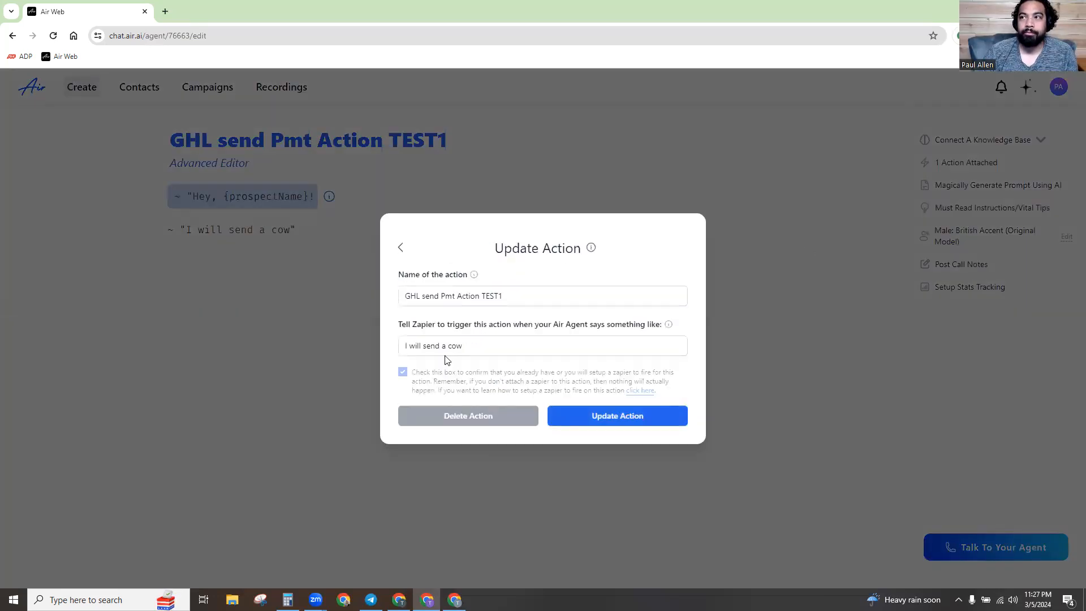
drag(512, 296, 405, 295)
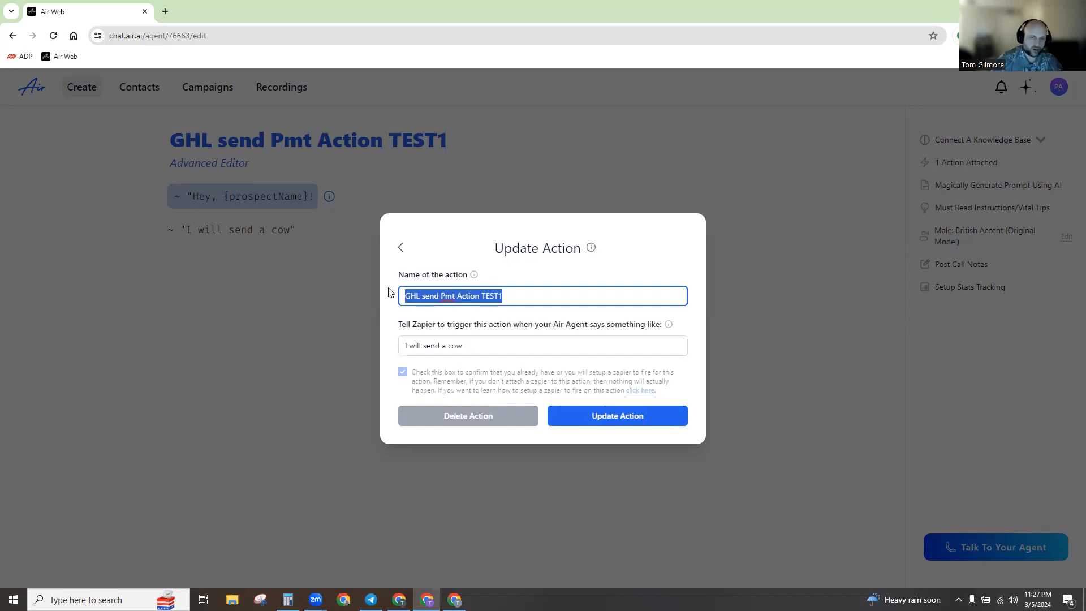
click(589, 419)
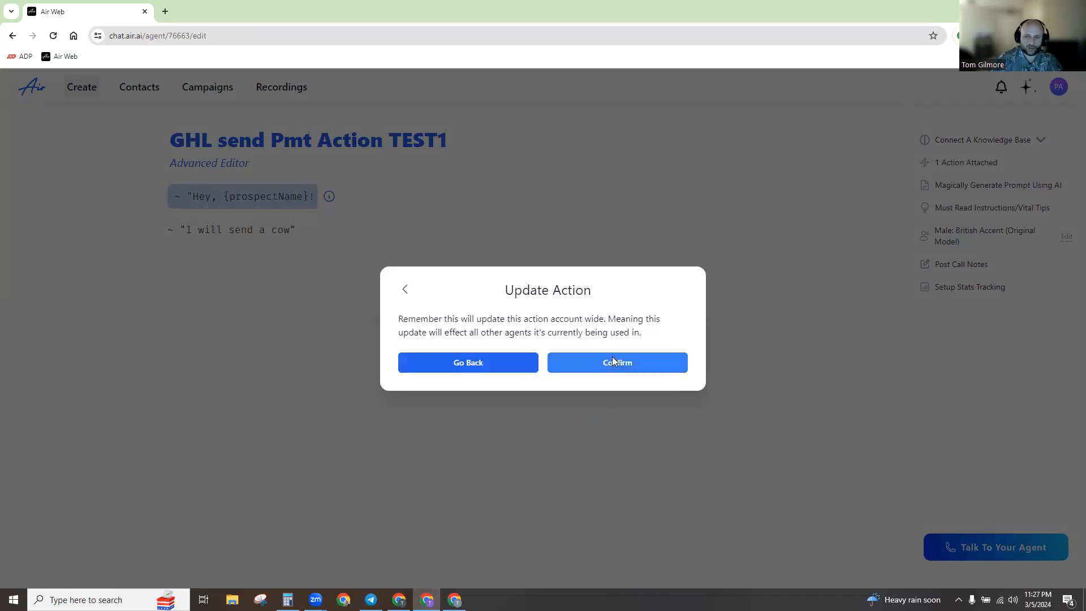
click(608, 364)
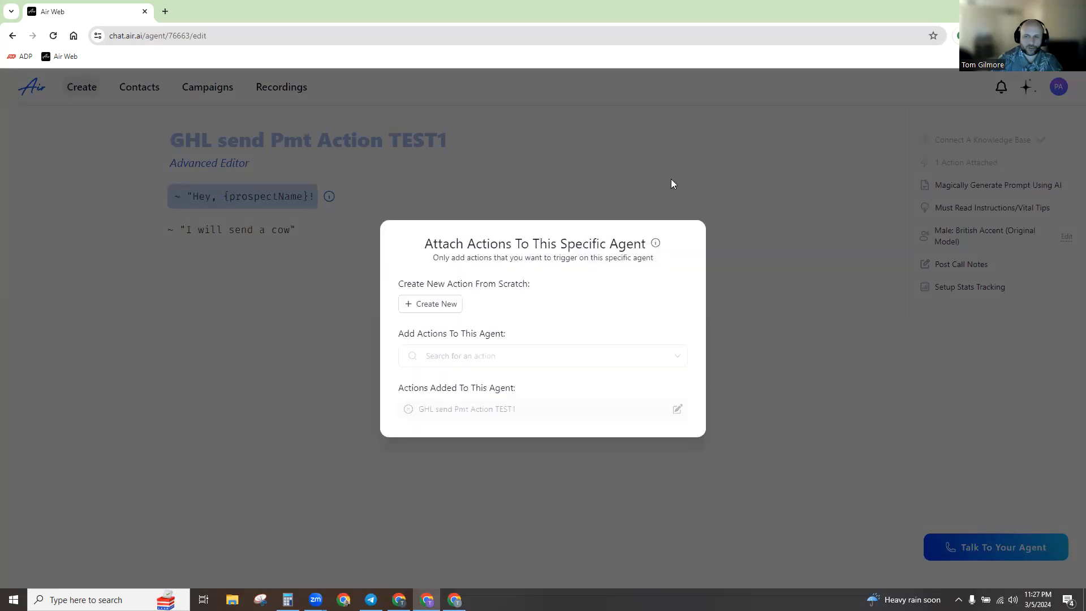
click(655, 165)
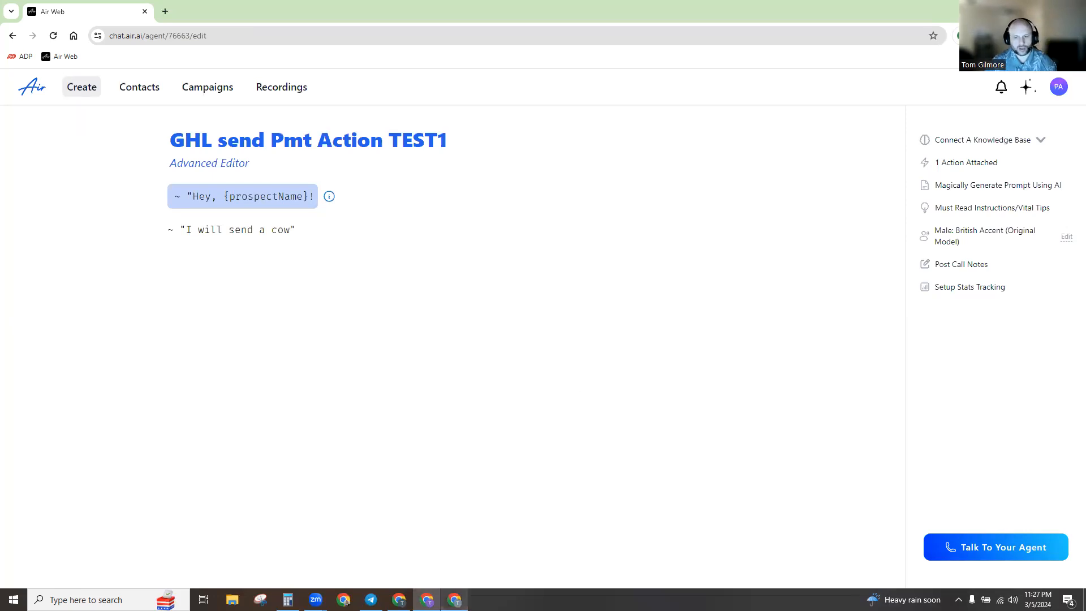
Fetch sample requests on the GoHighLevel webhook trigger, then return to the Air AI agent.
click(399, 600)
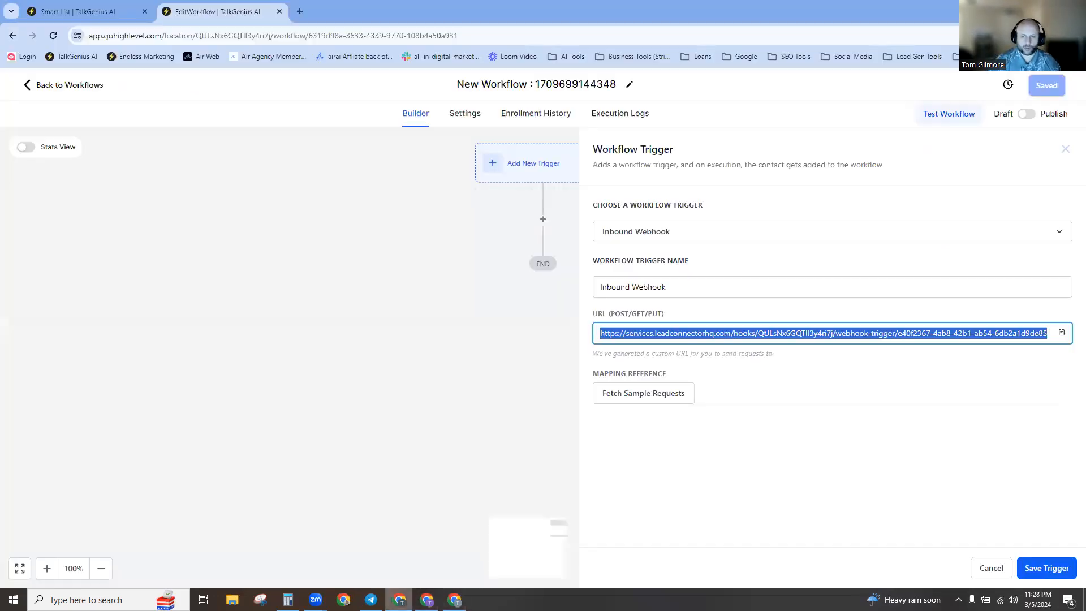
right_click(399, 600)
click(622, 400)
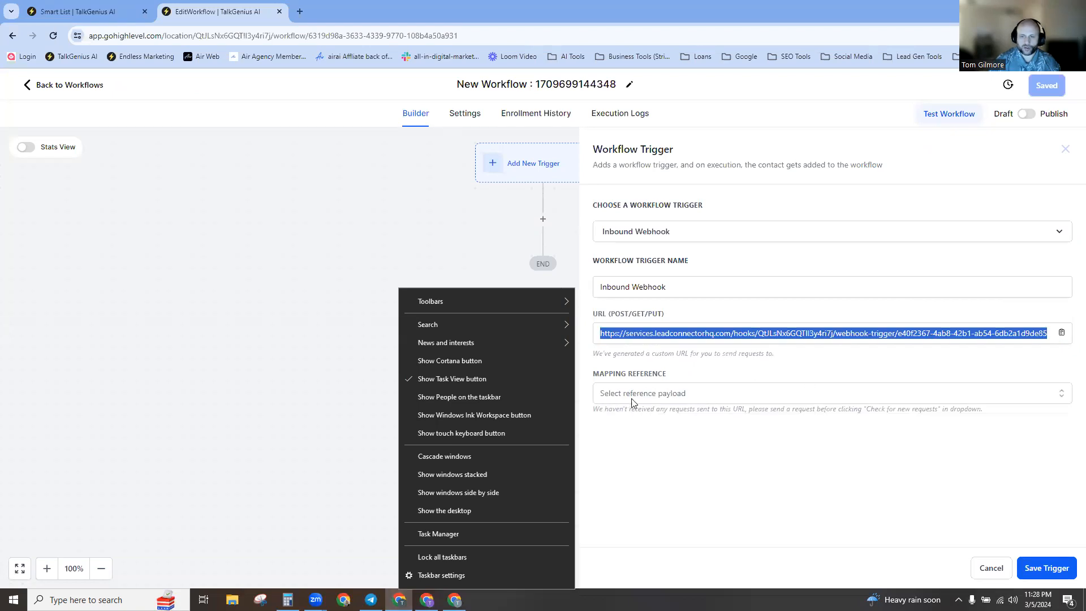
right_click(619, 513)
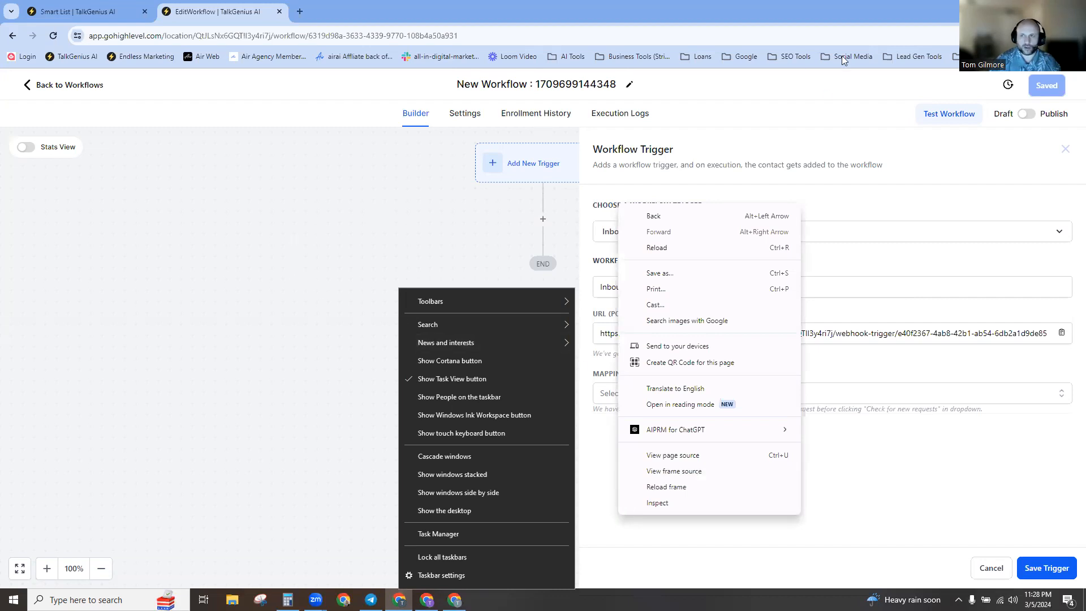
click(454, 599)
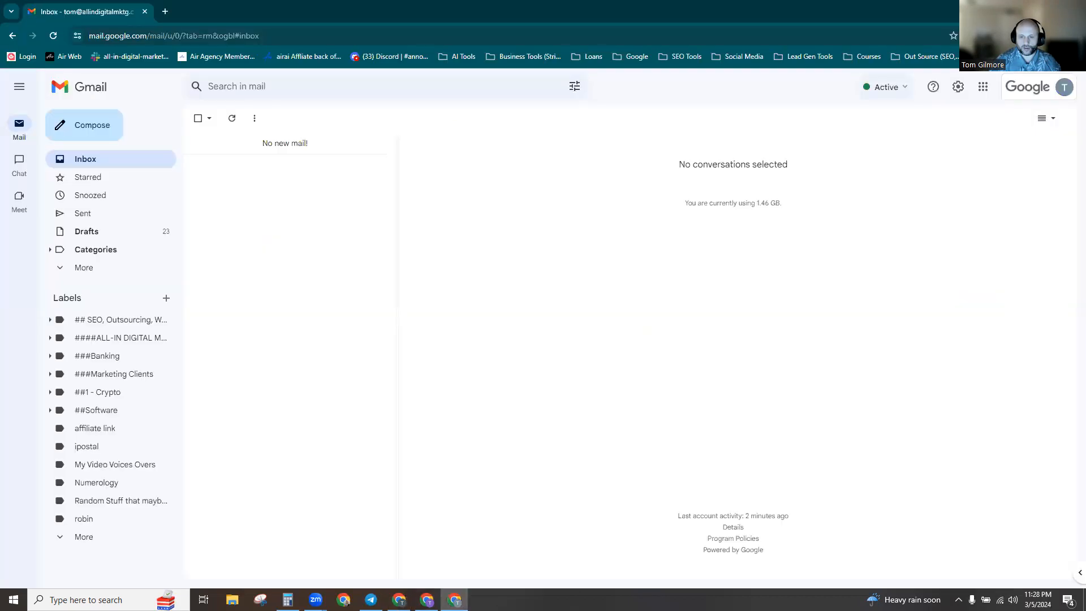
key(alt+Tab)
Start a test call from Talk To Your Agent to the prefilled number, then close the form.
click(957, 546)
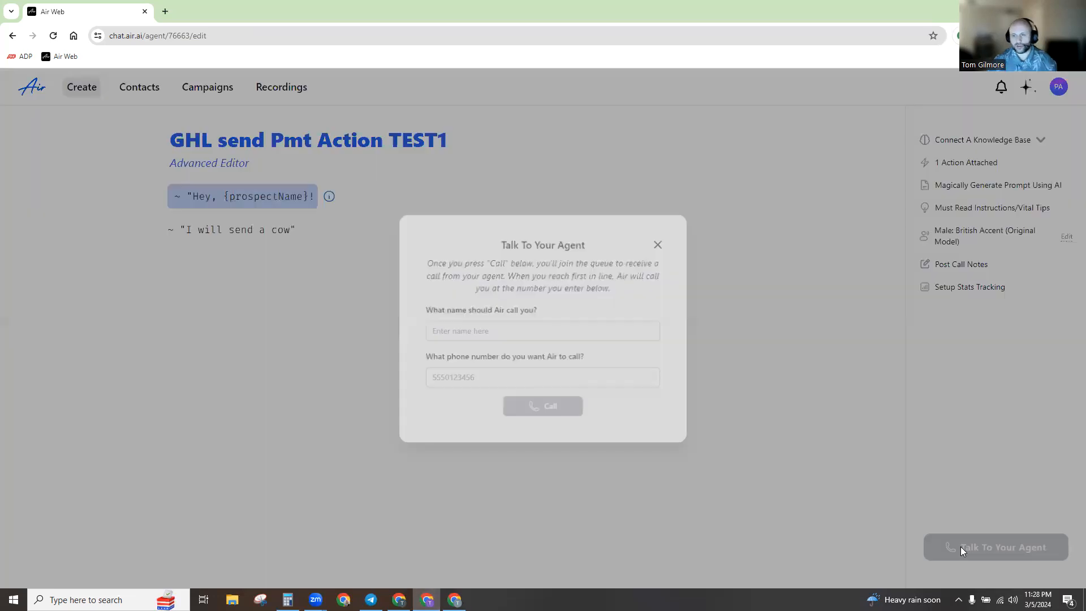
click(534, 416)
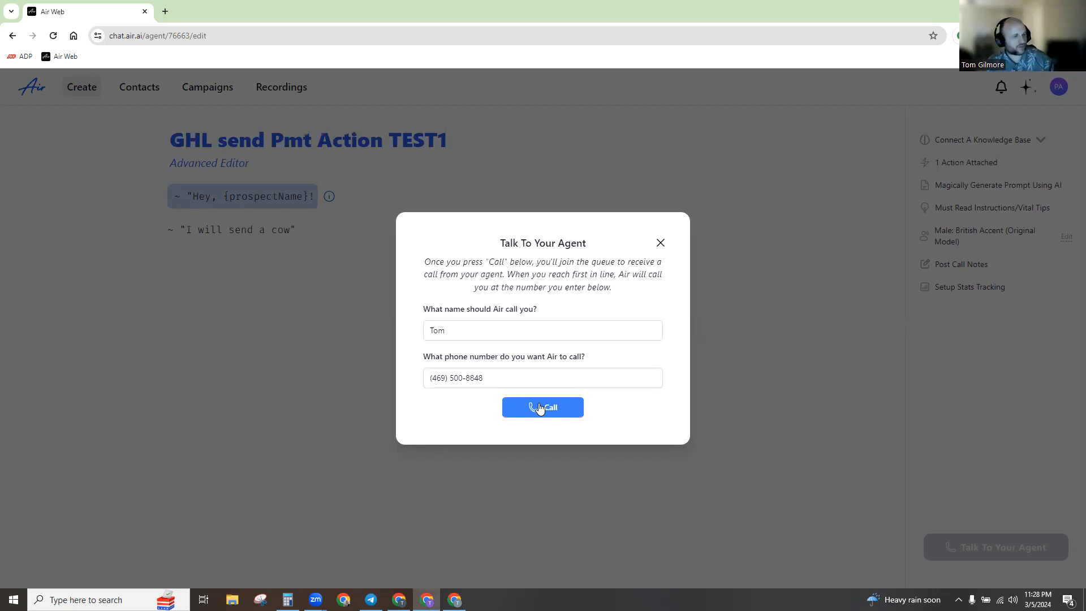
click(660, 246)
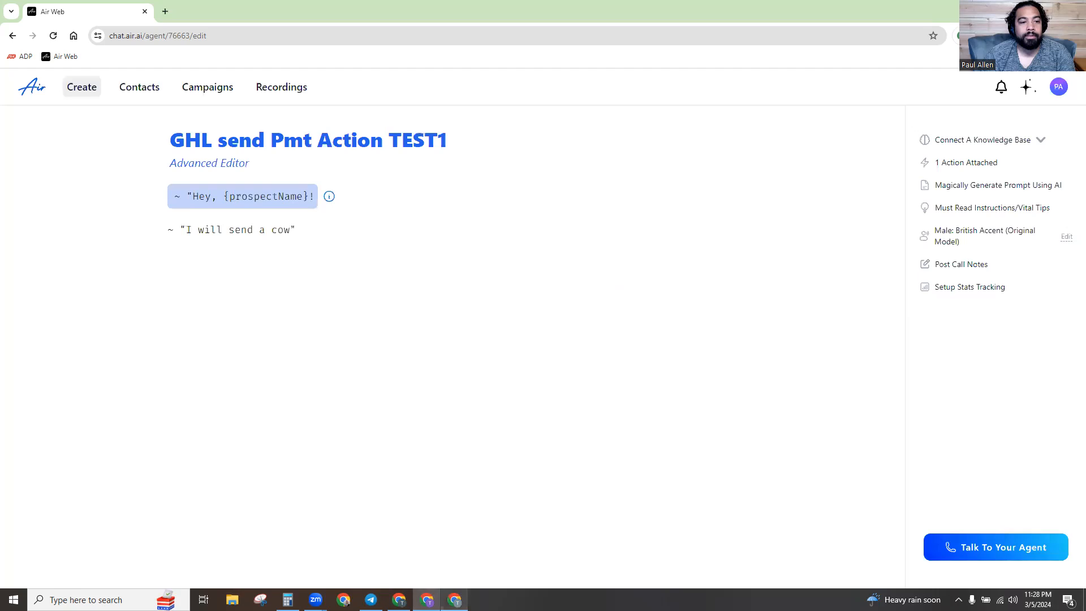
click(454, 599)
click(426, 599)
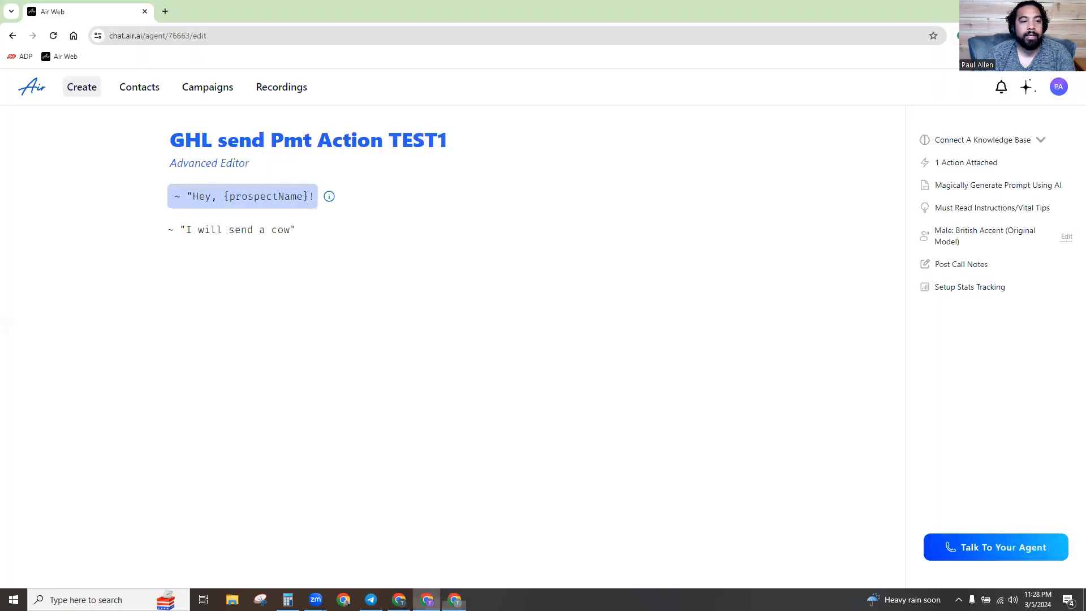
click(399, 599)
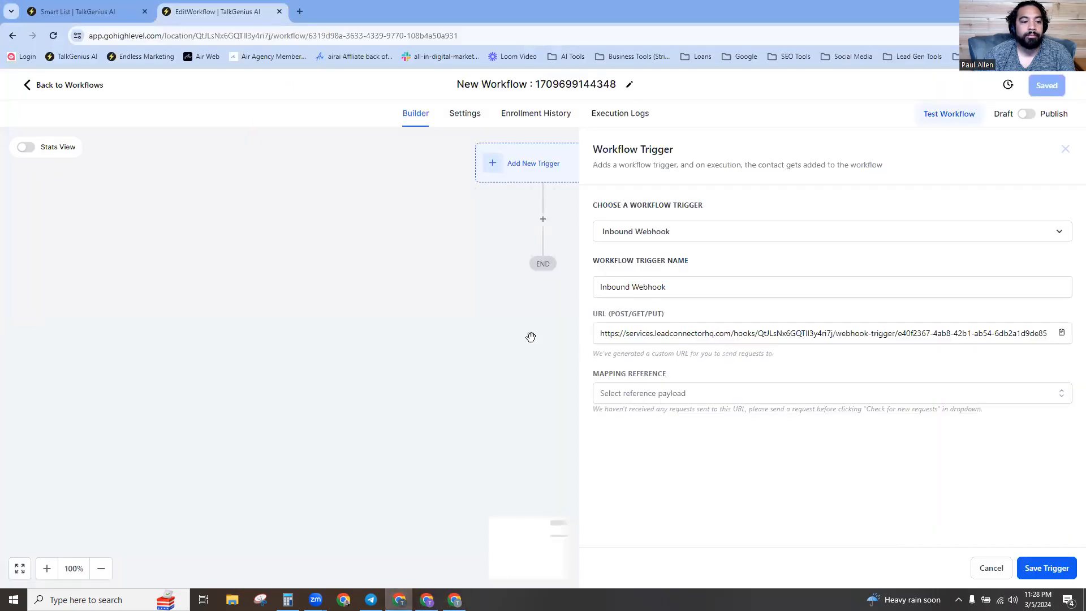
click(639, 397)
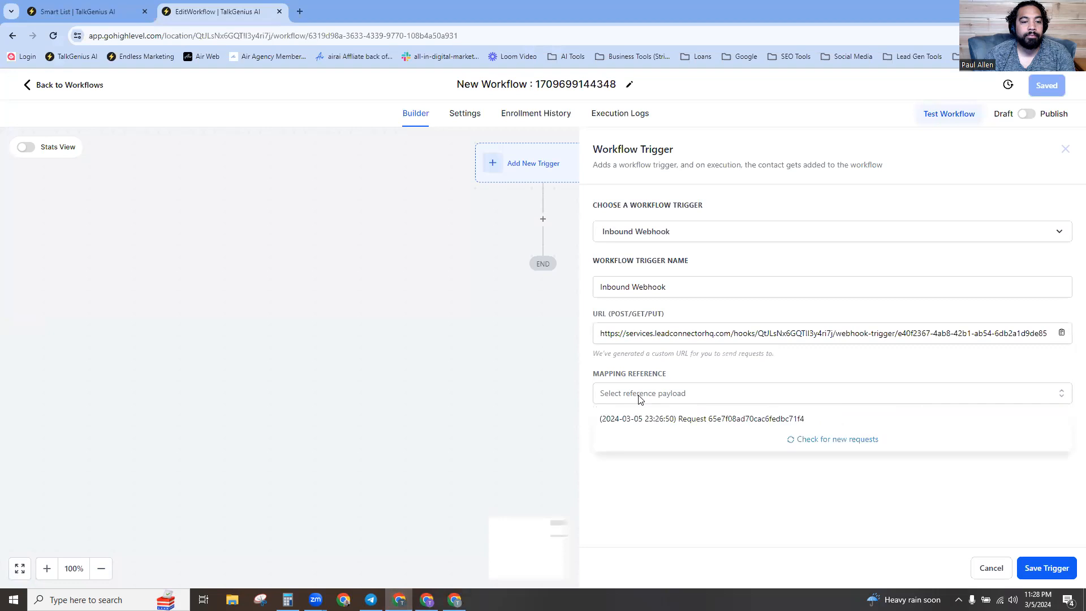
click(648, 424)
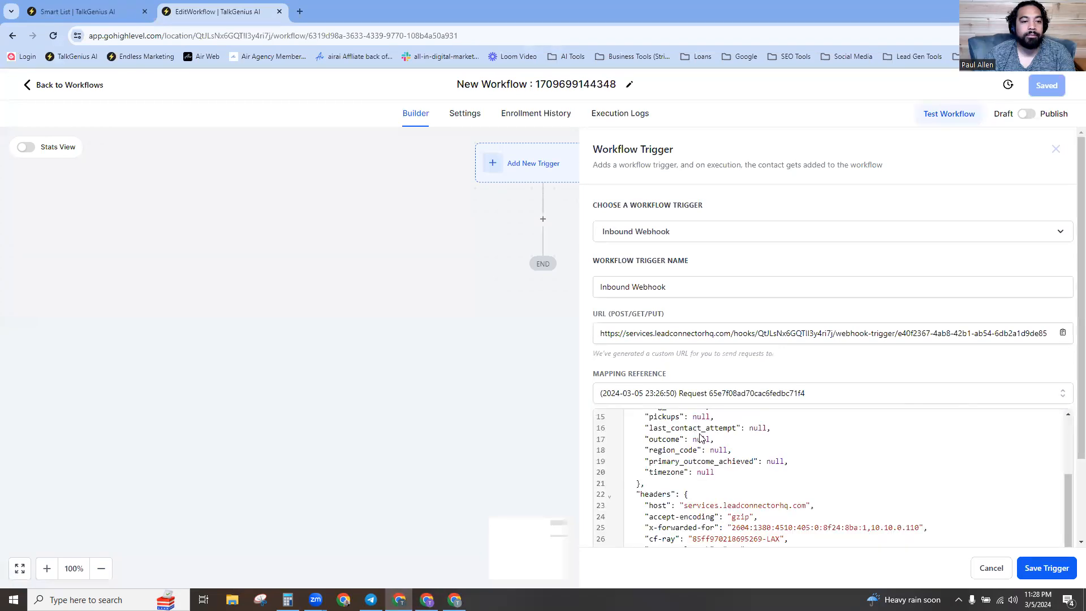
scroll(701, 438, down, 5)
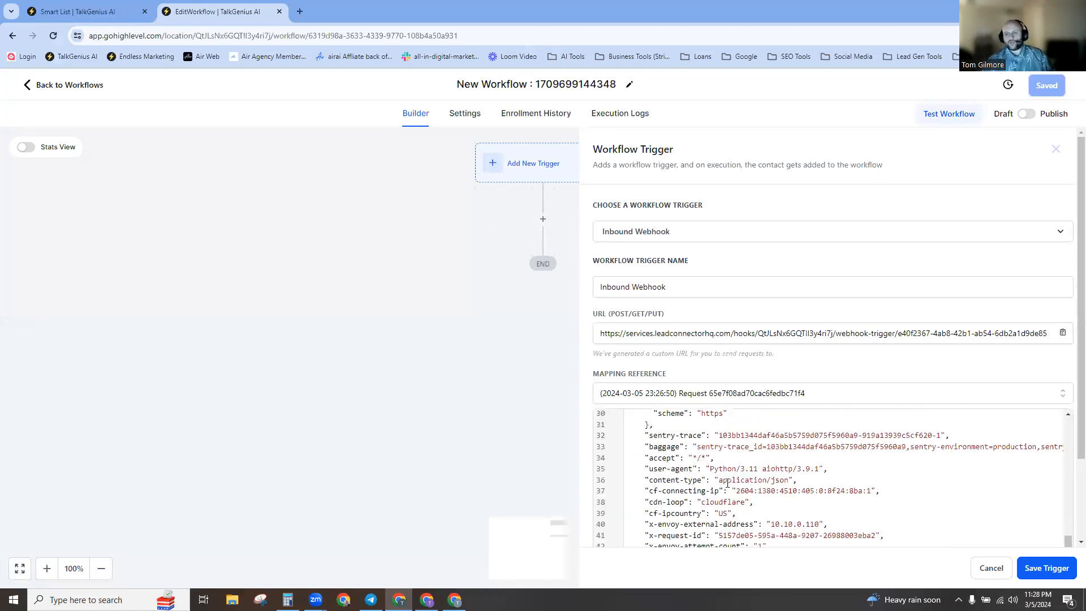
scroll(726, 484, down, 3)
scroll(772, 448, up, 10)
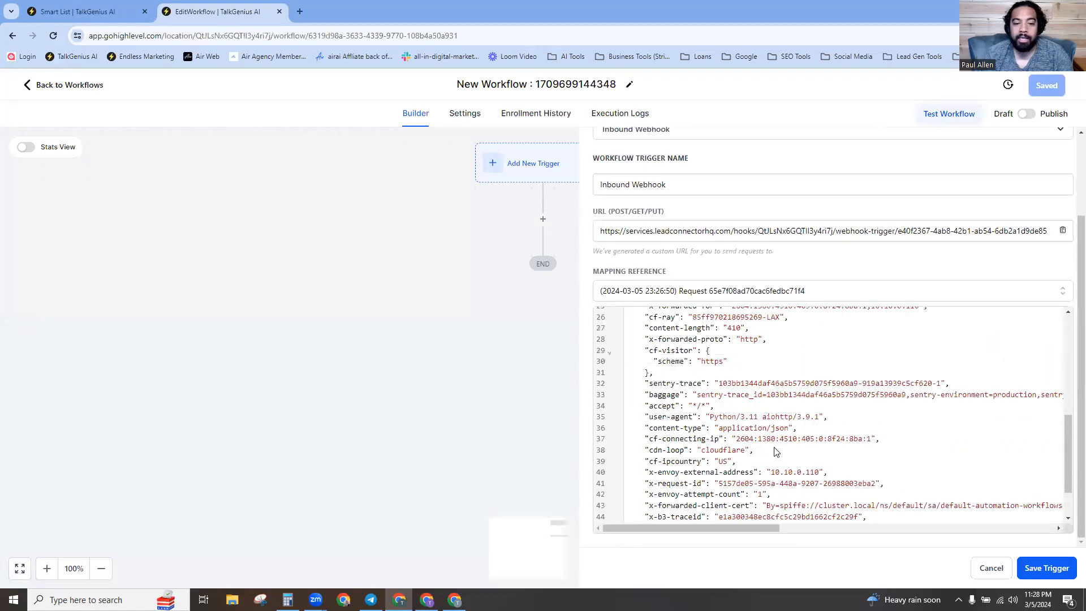
scroll(770, 446, up, 2)
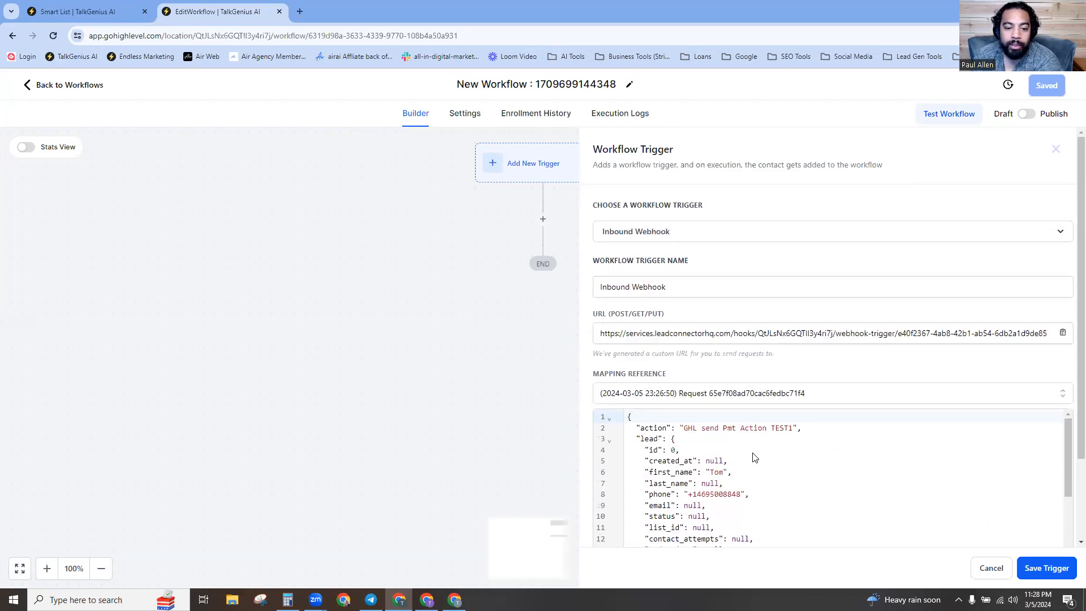
scroll(725, 460, down, 3)
scroll(719, 454, up, 3)
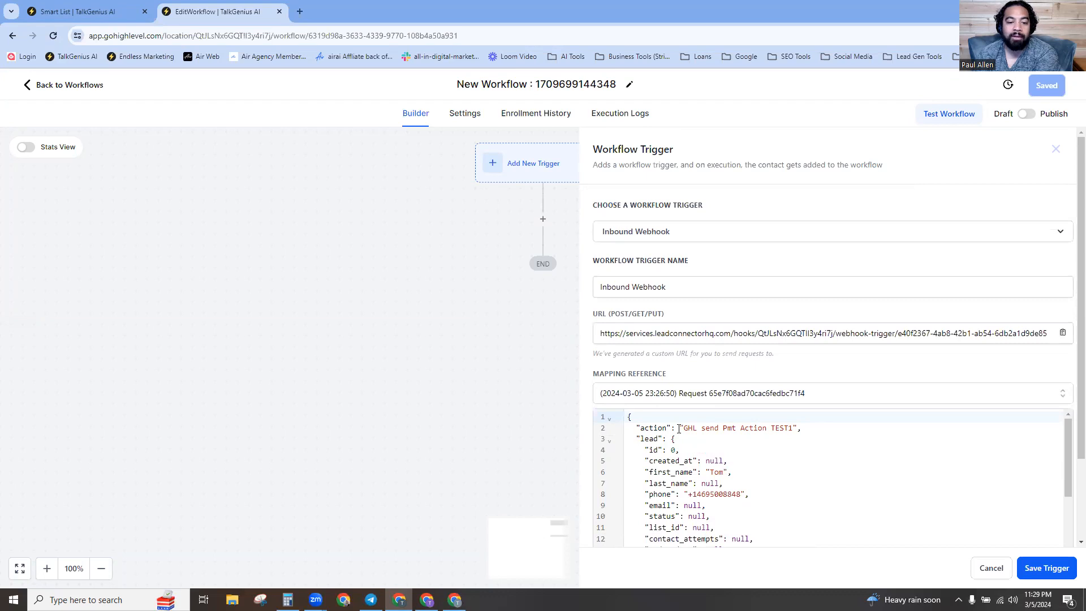
Open the GHL send Pmt Action TEST1 action's settings from the agent's attached actions.
click(427, 599)
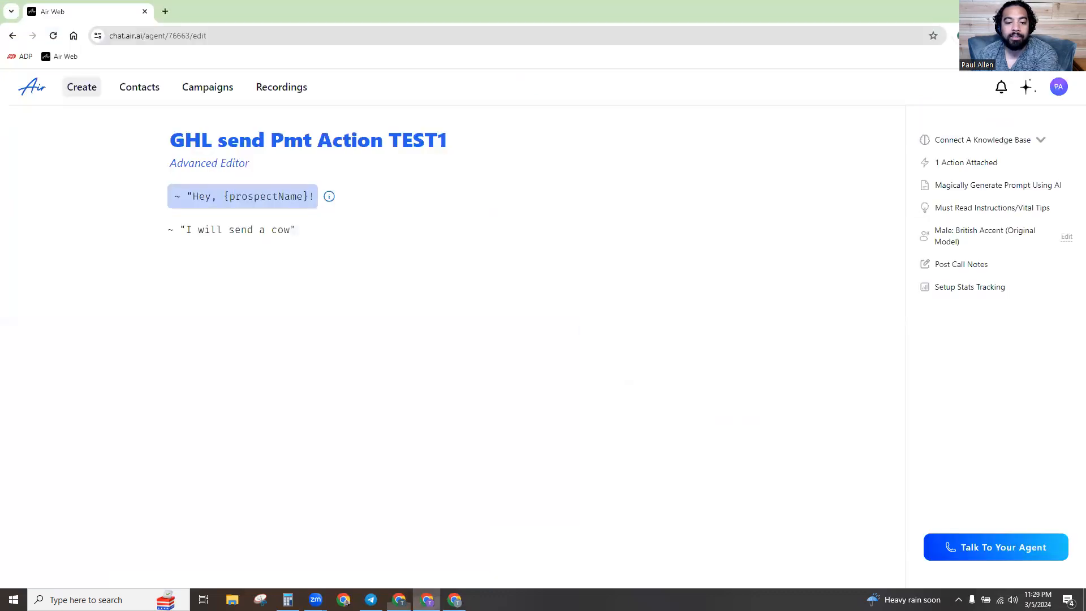
click(963, 170)
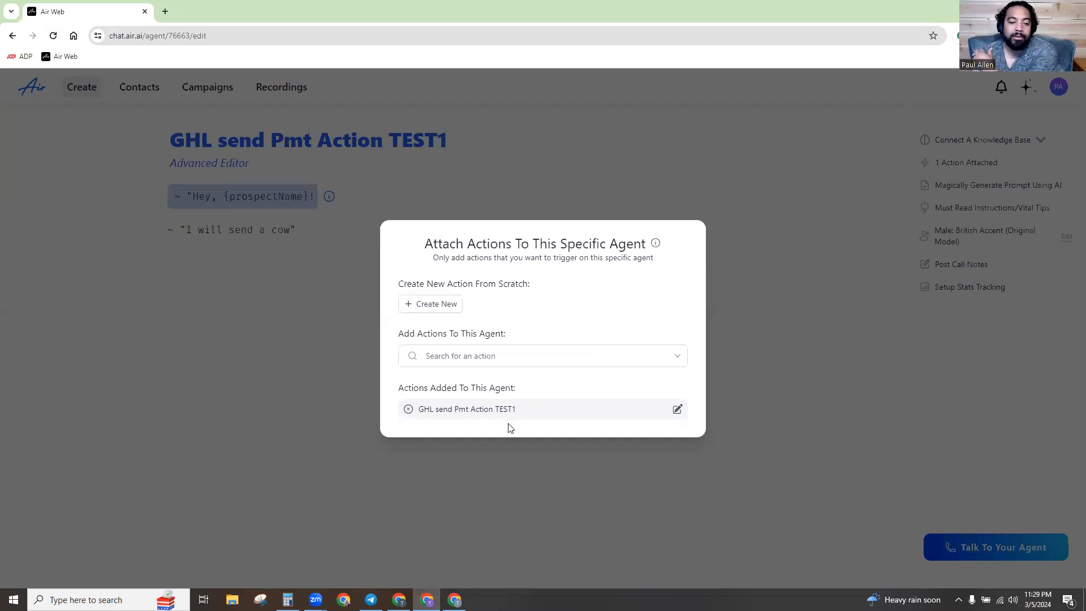
key(alt+Tab)
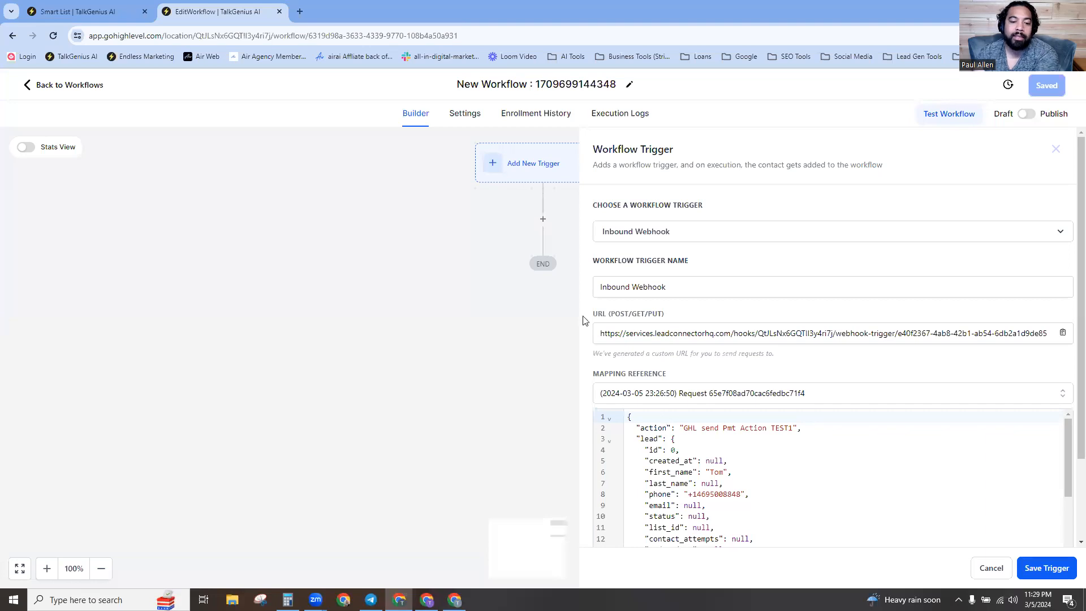
key(alt+Tab)
click(676, 409)
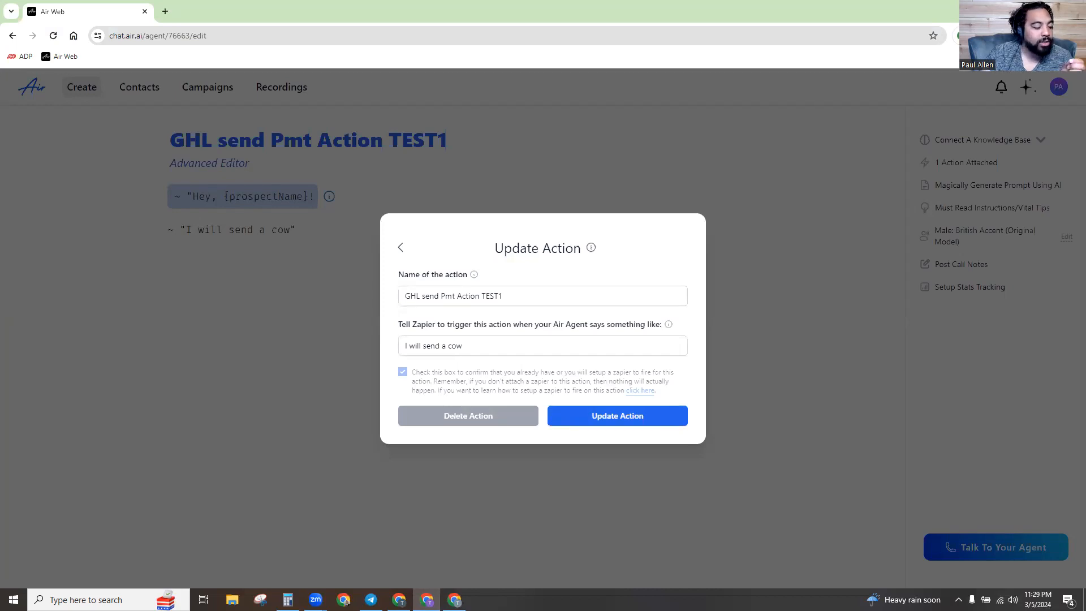
key(alt+Tab)
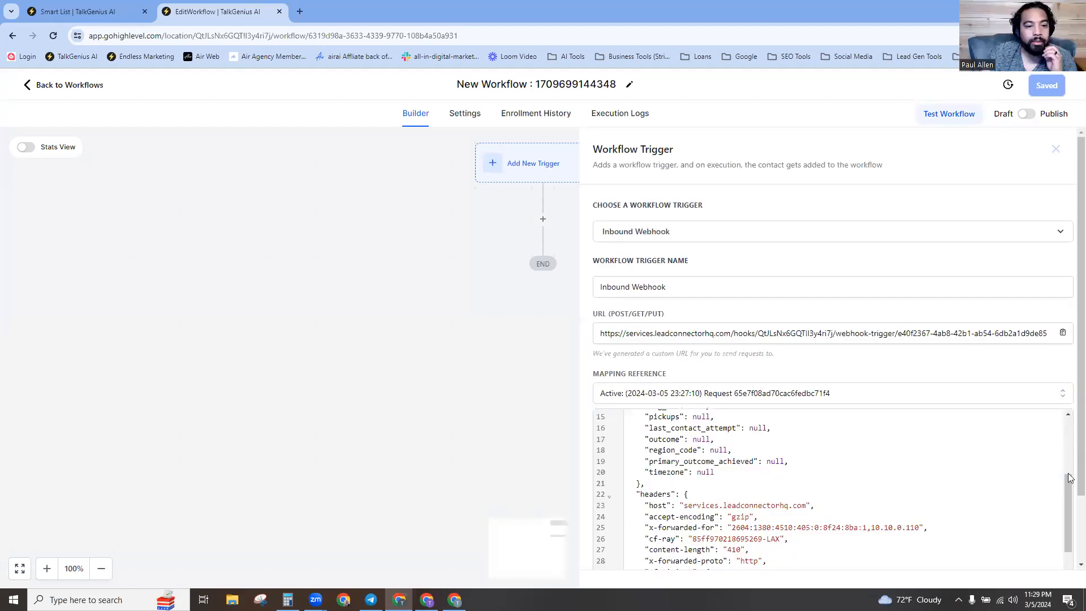
Scroll the workflow page and try full screen and canvas zoom, returning to 100%.
scroll(1068, 473, down, 2)
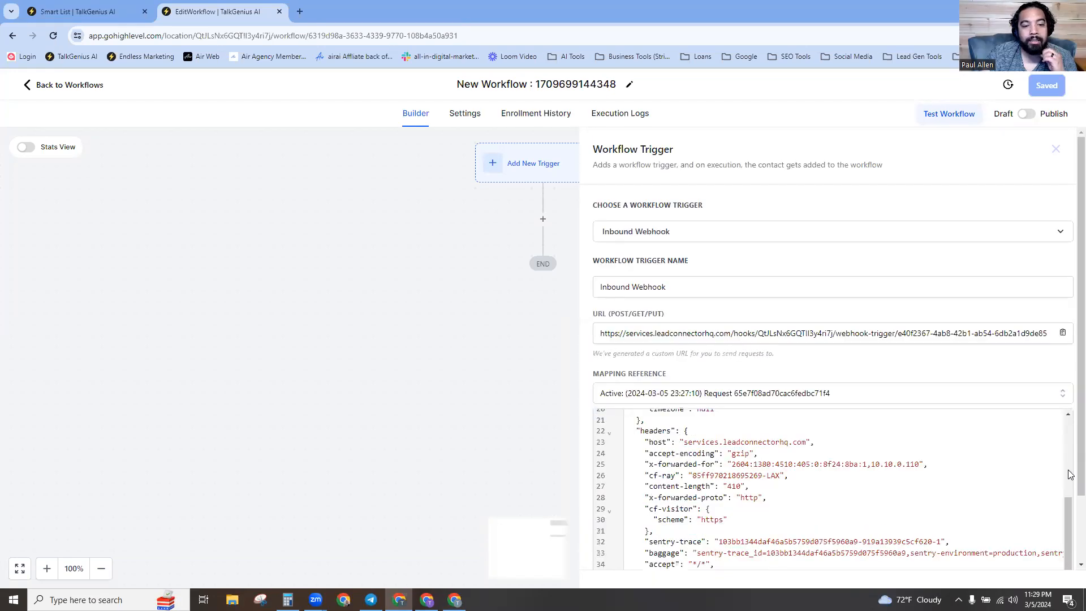
scroll(1069, 474, down, 3)
scroll(903, 526, down, 1)
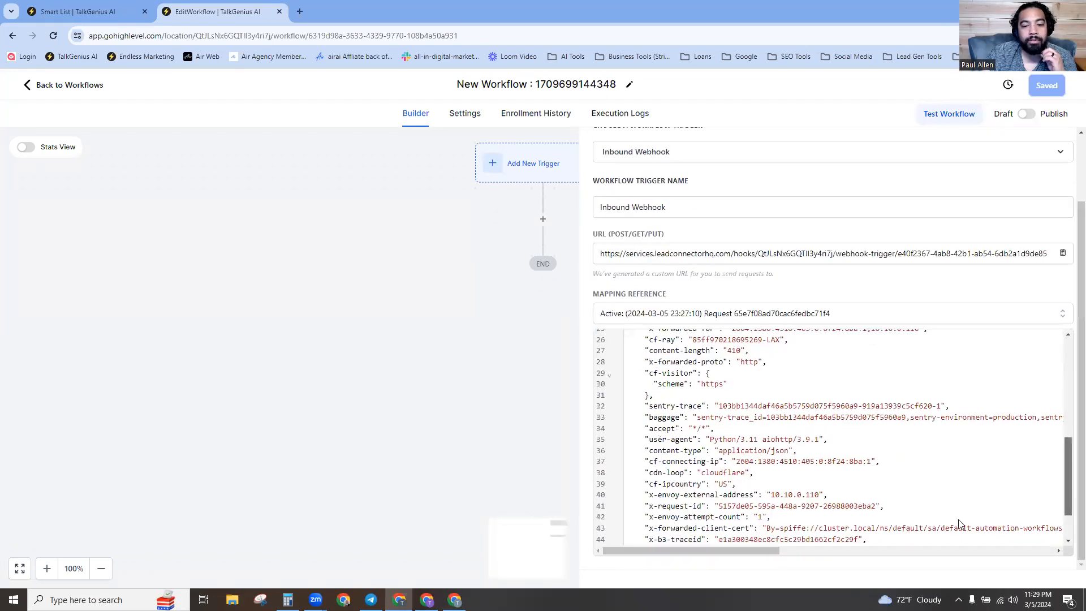
scroll(959, 523, down, 1)
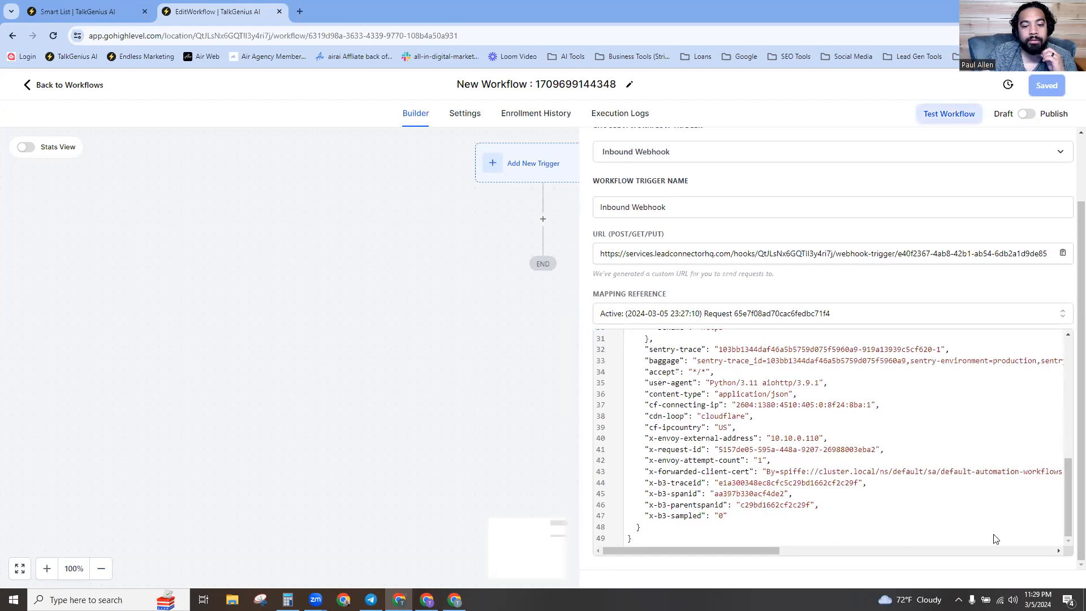
drag(1067, 493, 1067, 543)
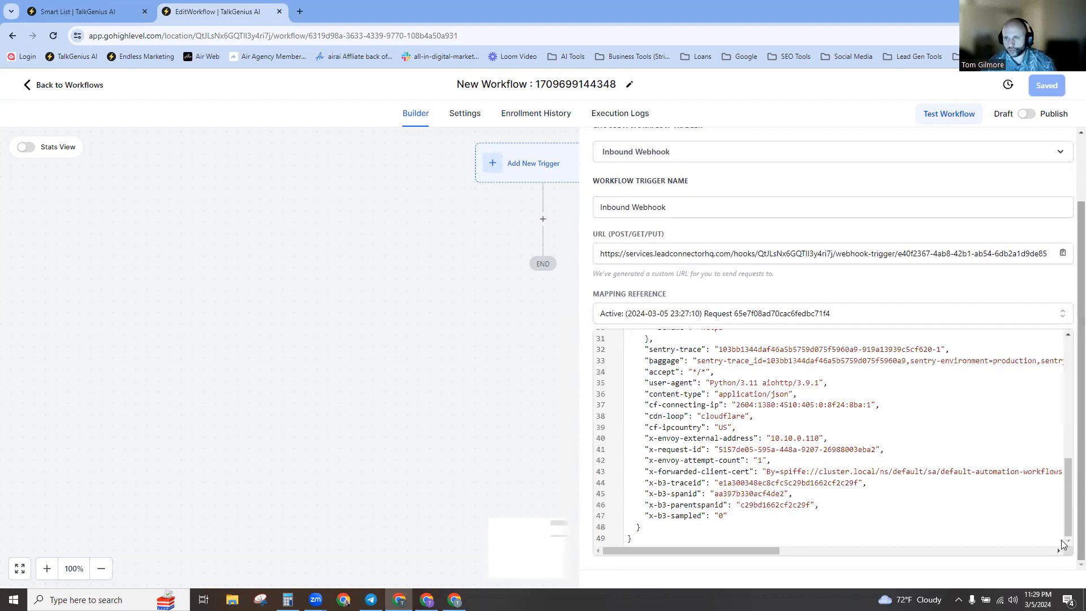
scroll(1067, 563, up, 2)
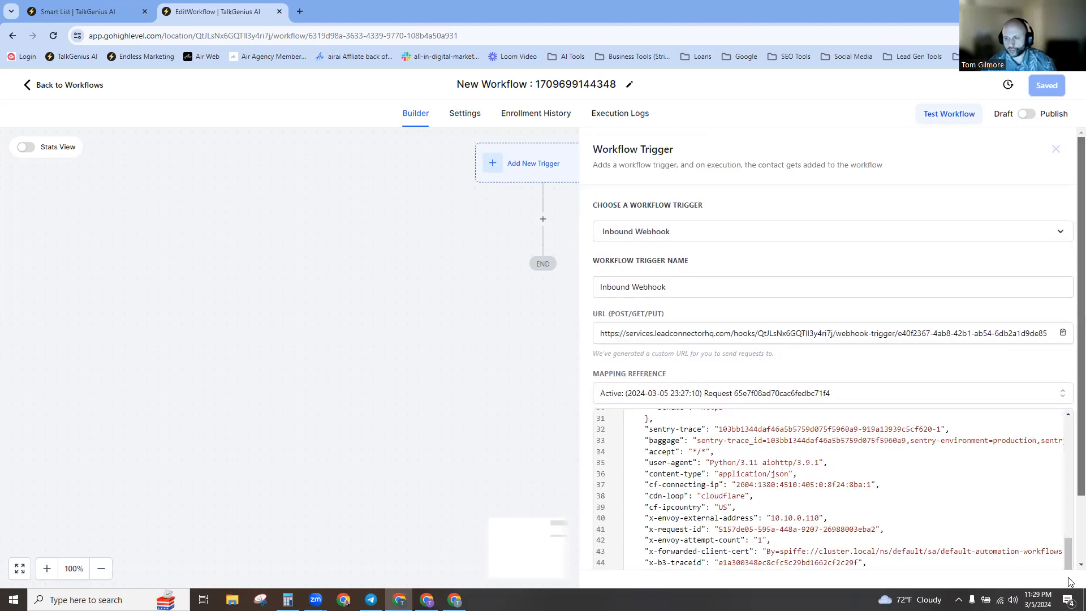
scroll(911, 553, down, 2)
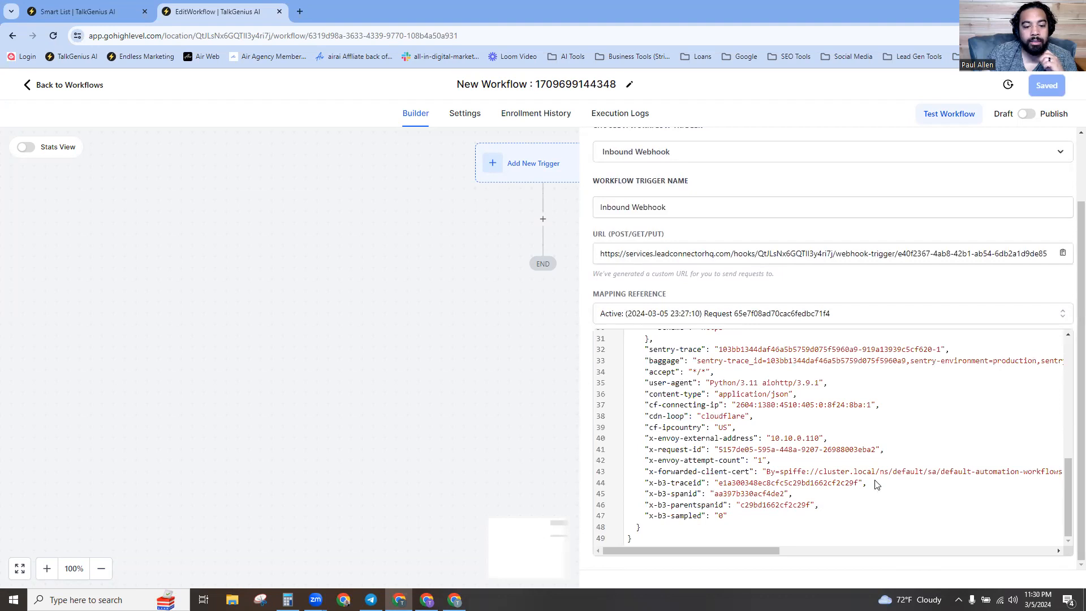
key(F11)
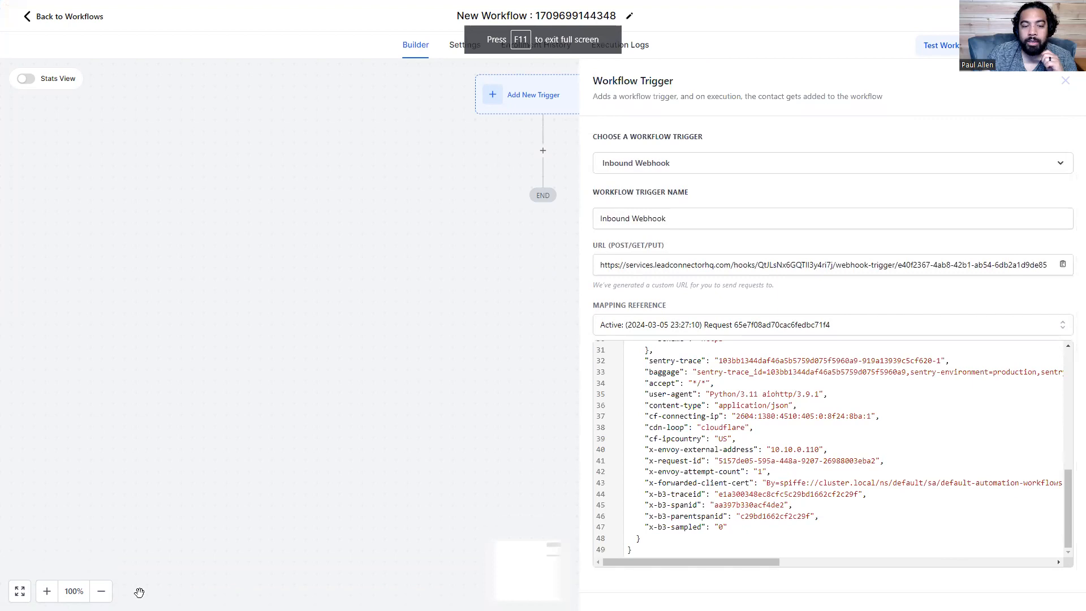
click(101, 591)
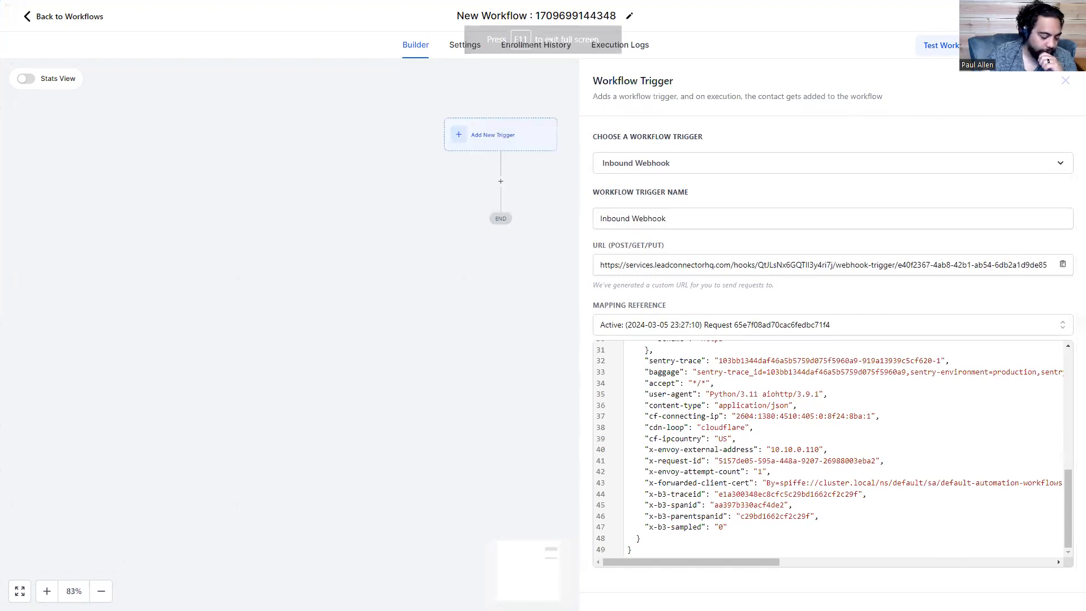
click(101, 591)
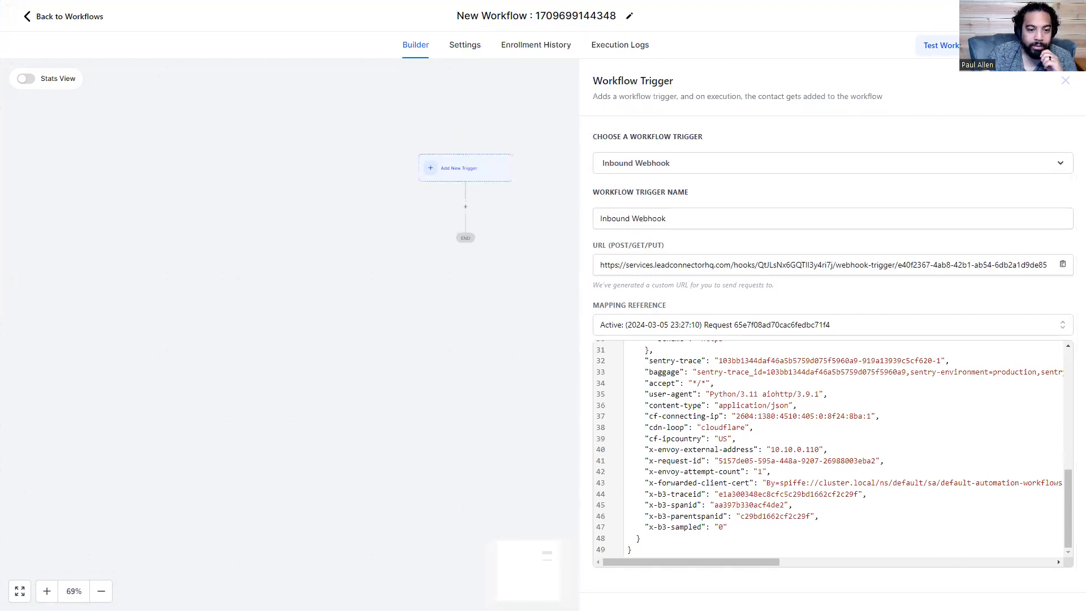
click(20, 591)
key(F11)
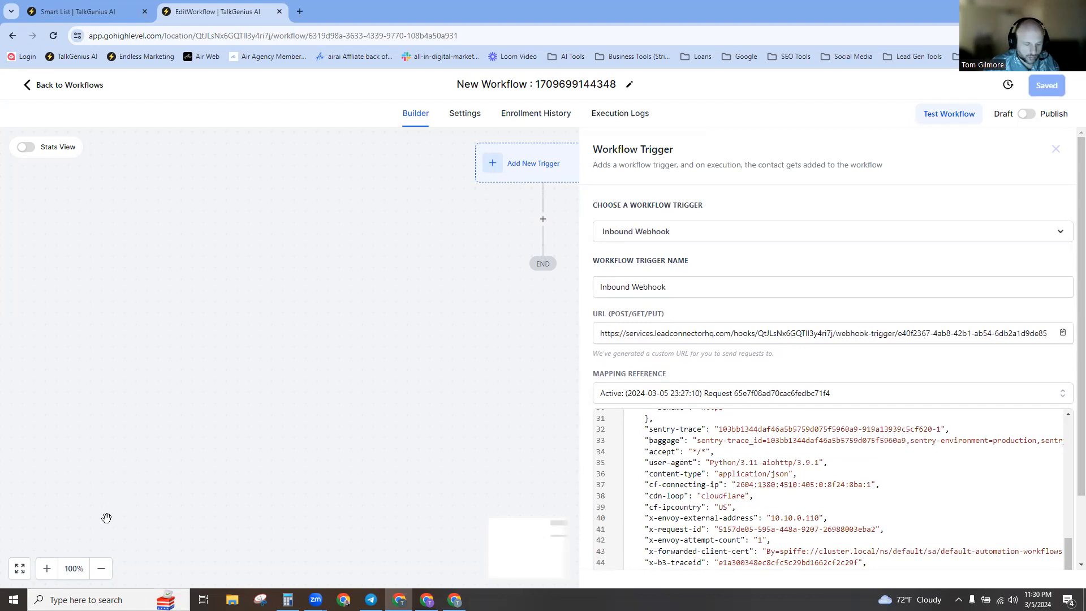
Zoom the page to 80%, check for new webhook requests, and close the trigger panel.
key(ctrl+minus)
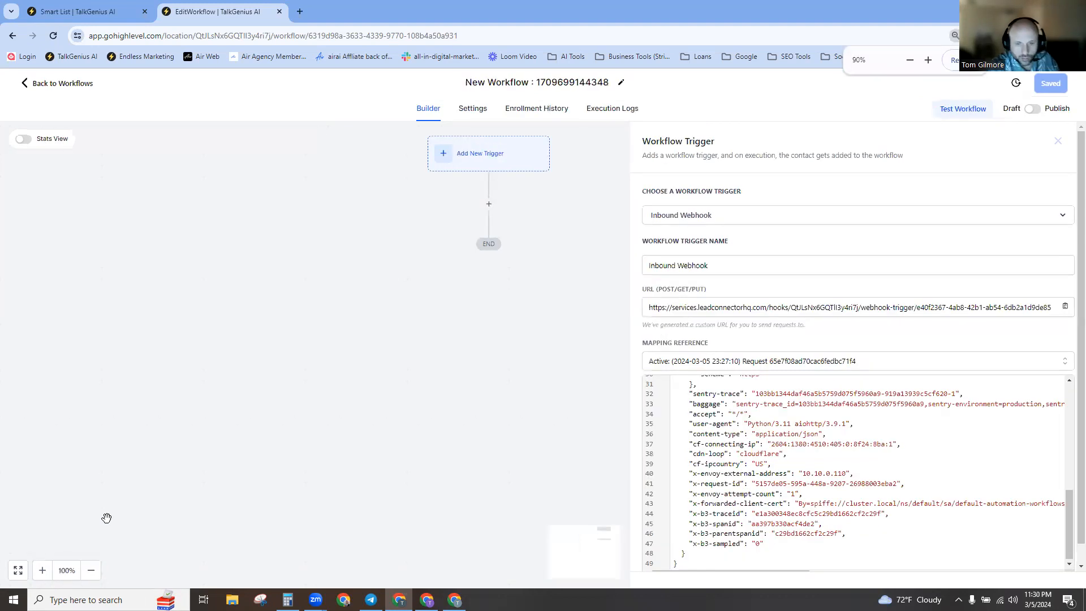
key(ctrl+minus)
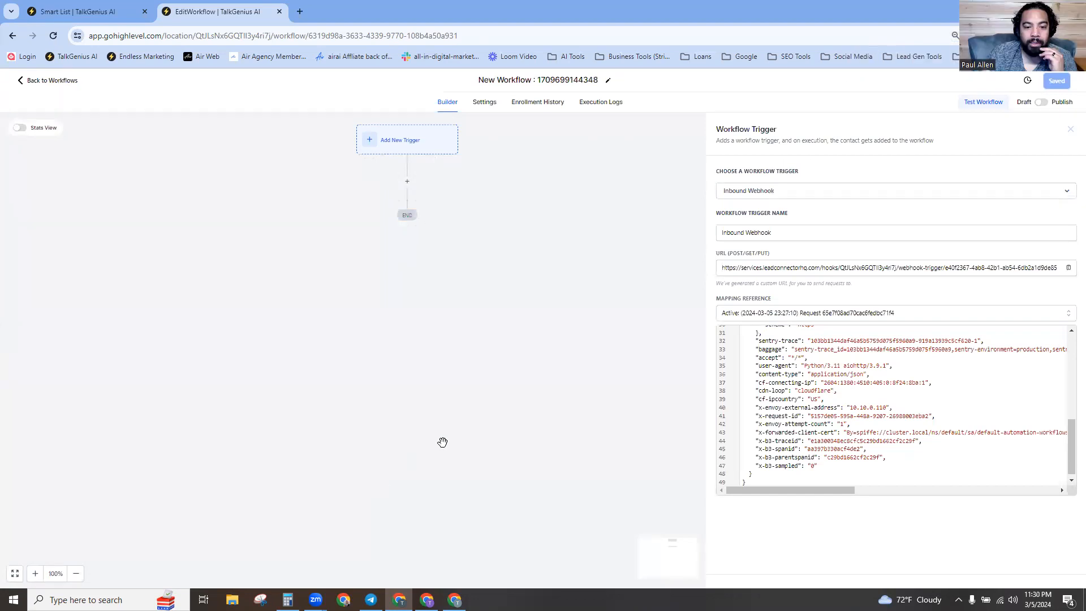
click(819, 315)
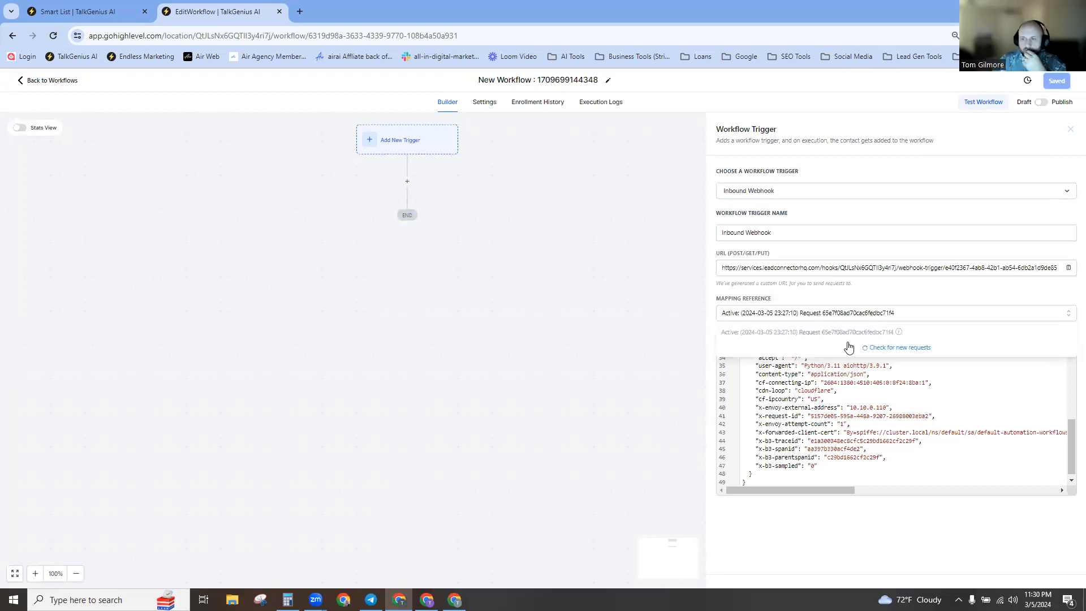
click(868, 350)
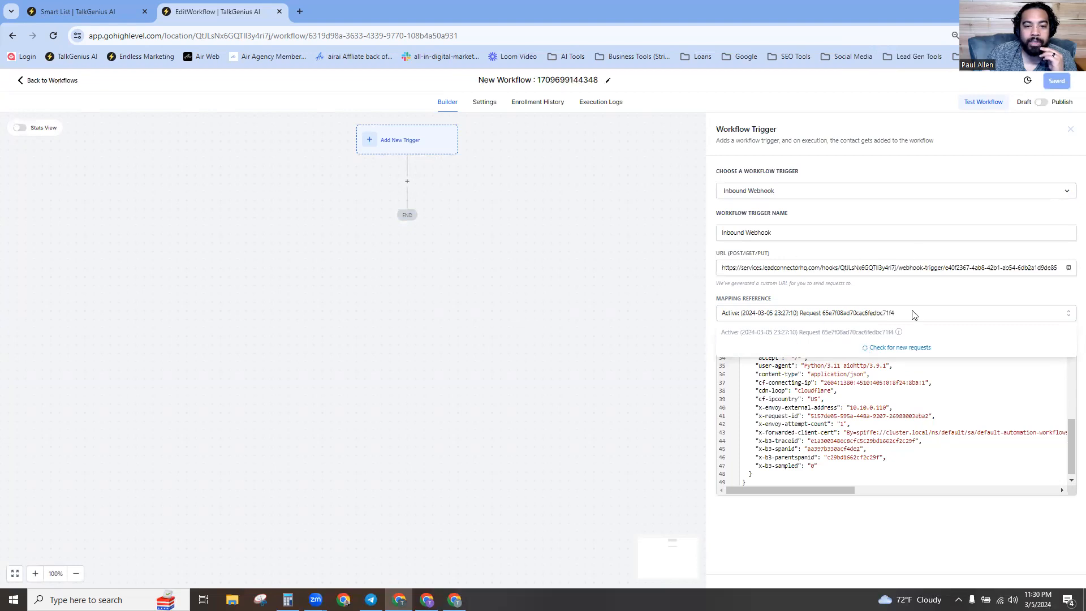
click(637, 349)
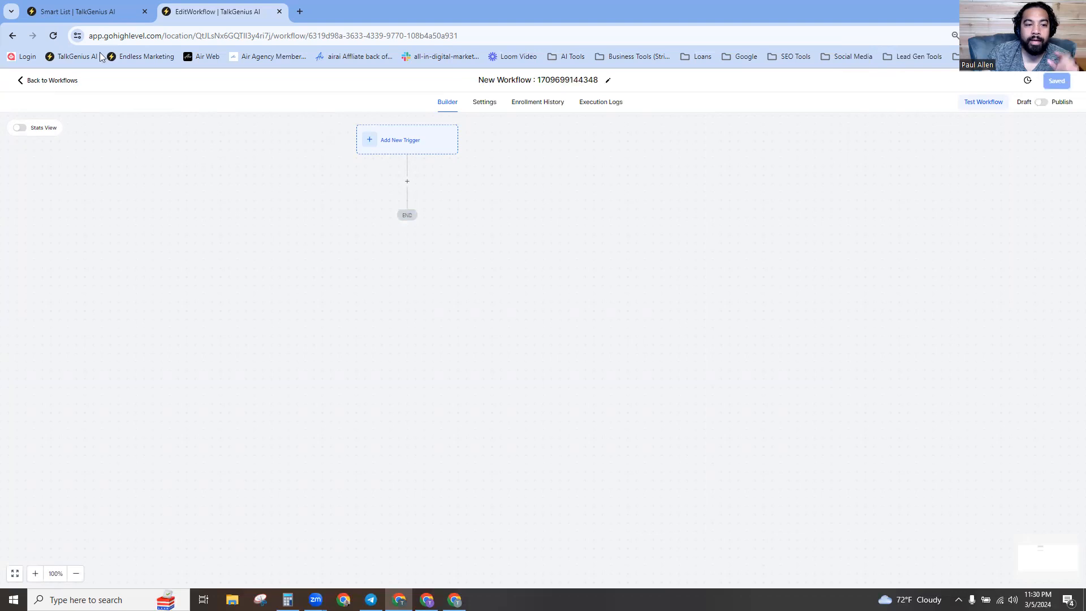
Create another workflow from scratch with an Inbound Webhook trigger.
click(56, 81)
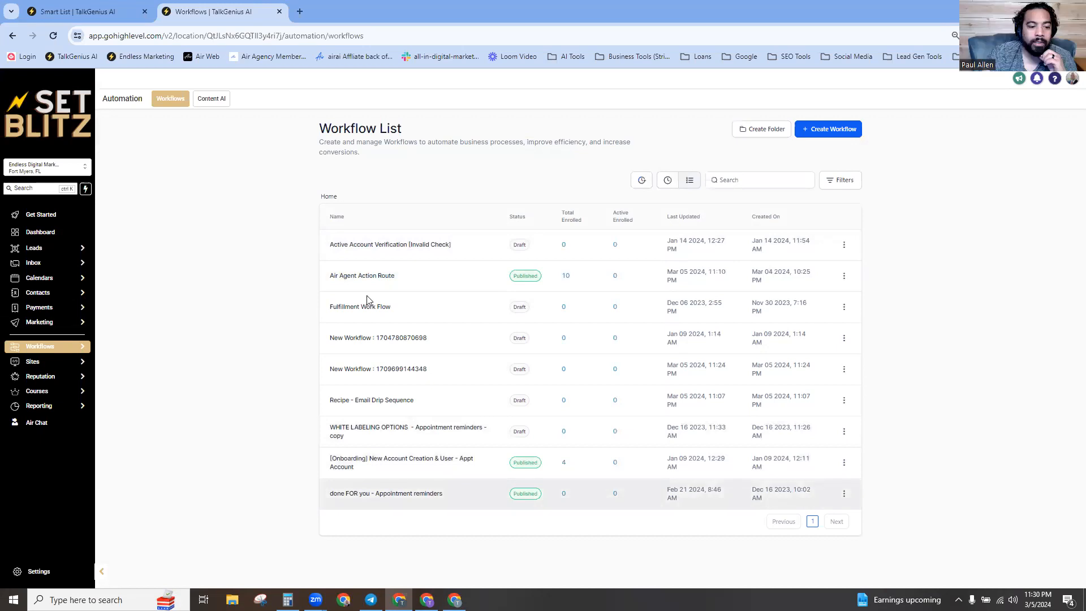
click(817, 131)
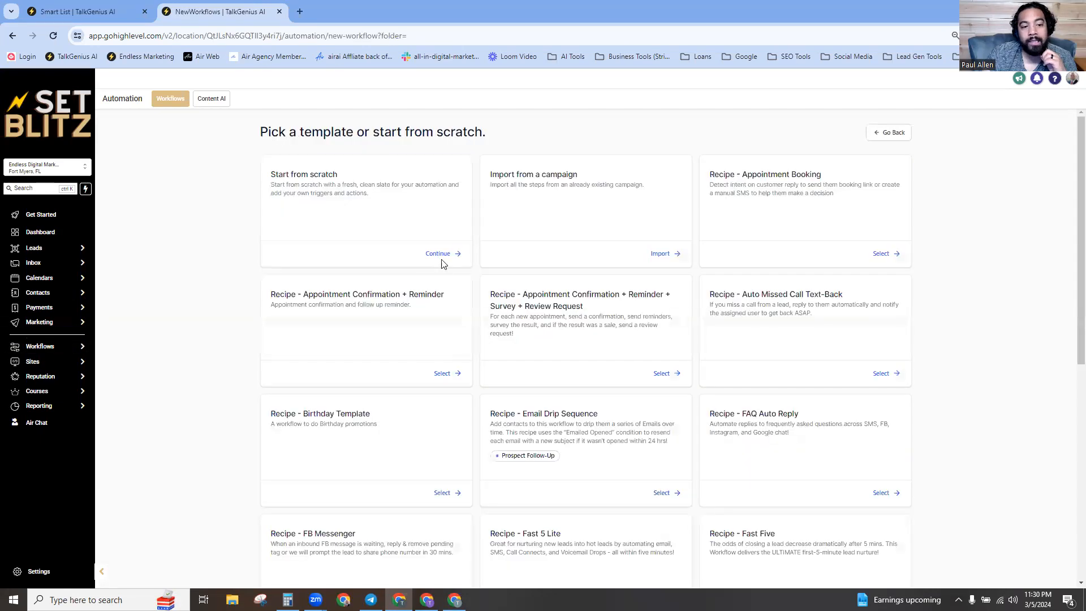
click(444, 254)
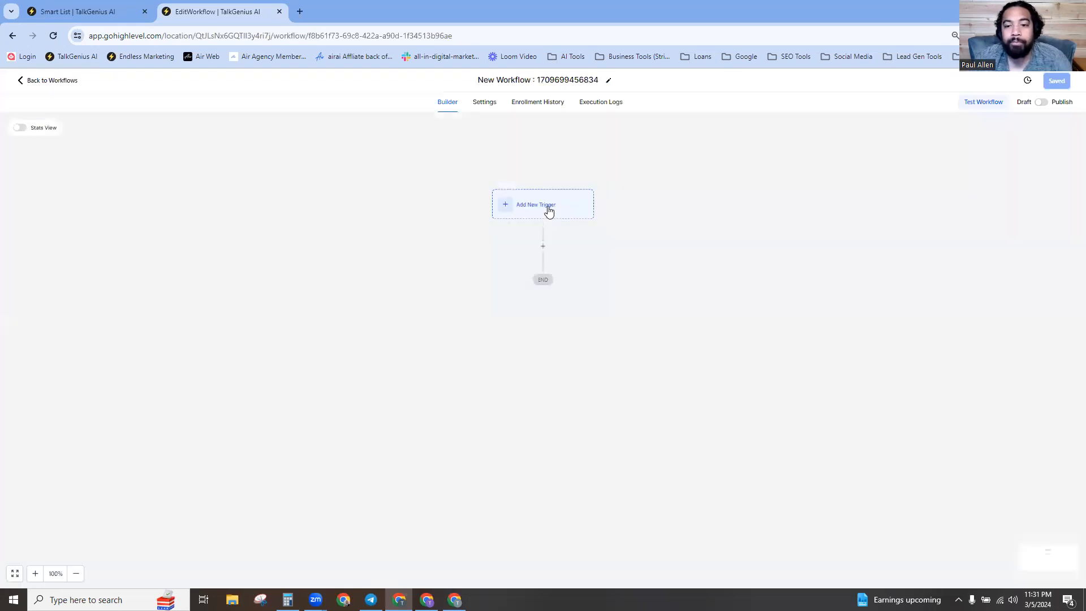
click(547, 210)
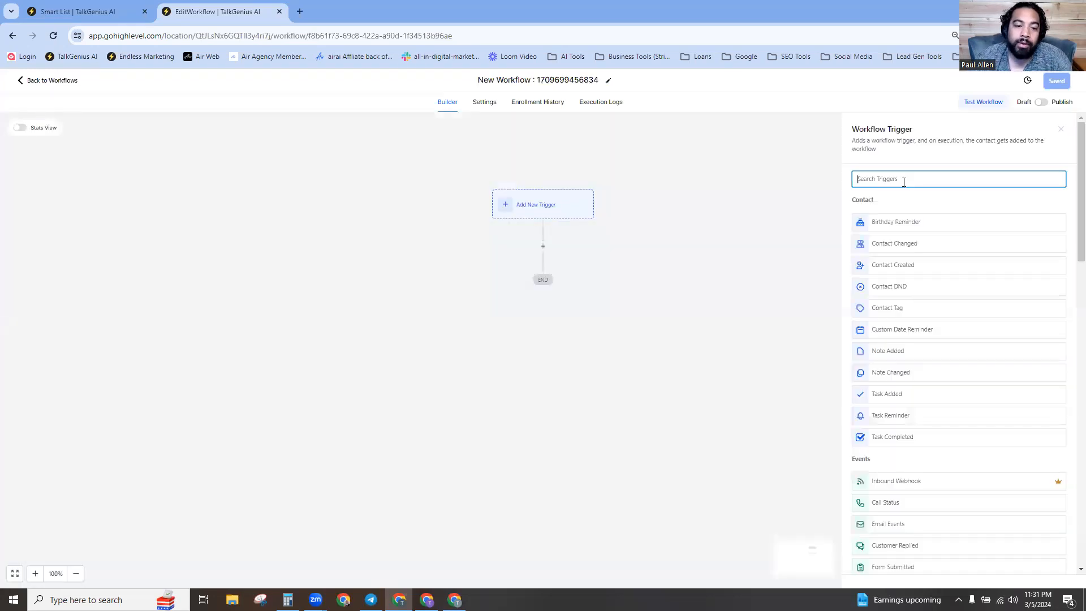
text(inb)
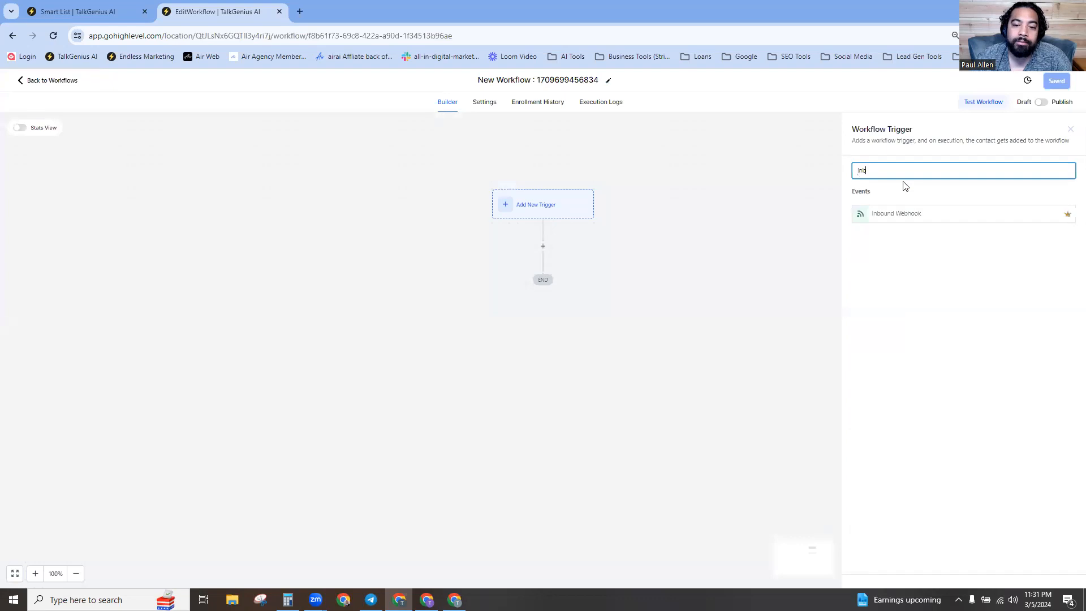
click(915, 221)
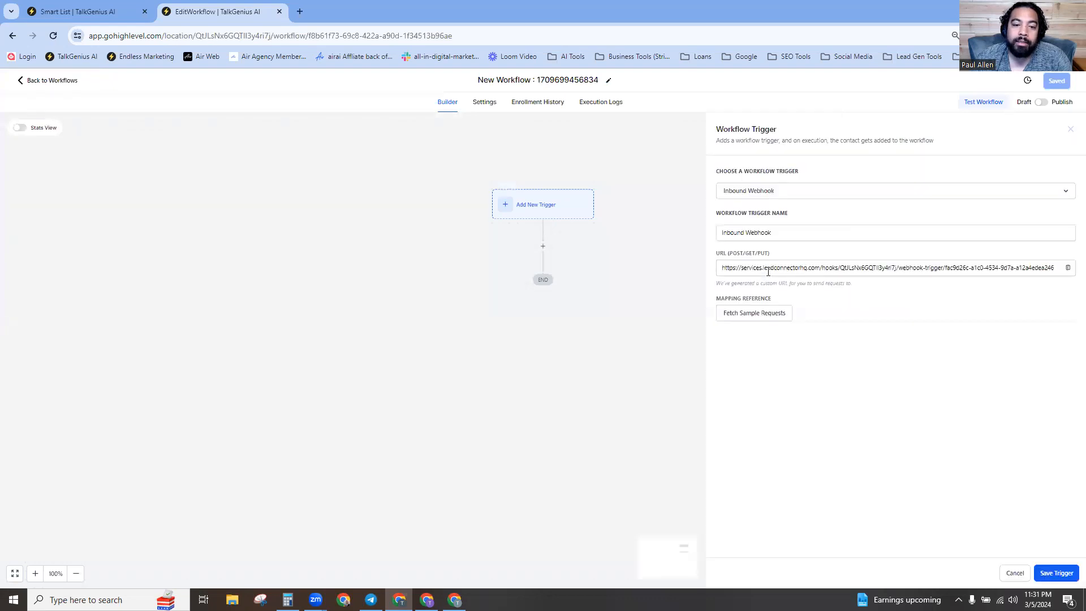
Copy the new webhook URL and select the Zapier Webhook URL value in Air AI integrations.
click(775, 274)
right_click(767, 273)
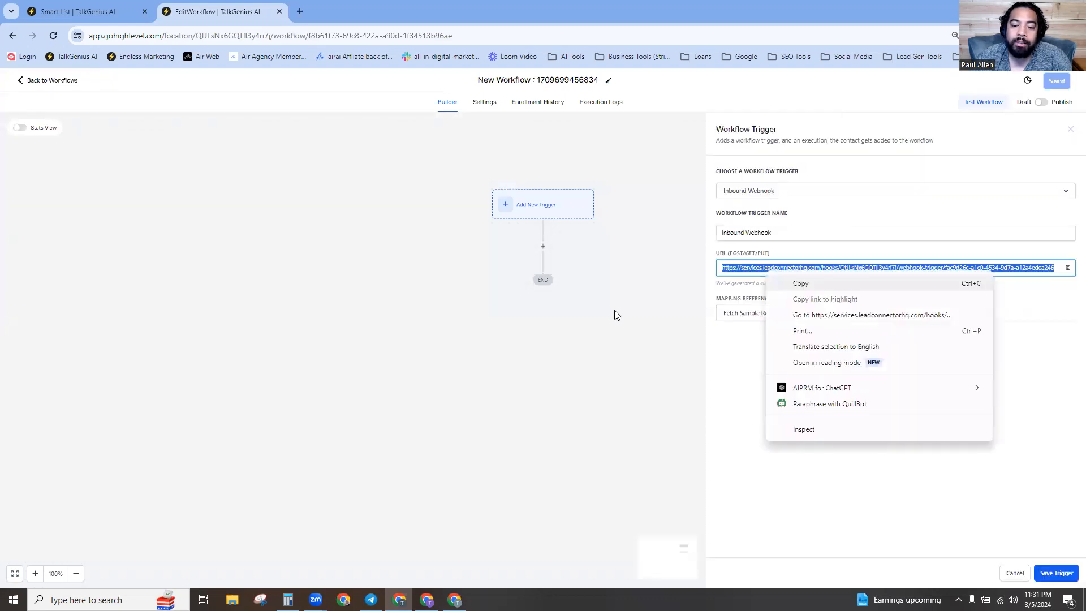
key(alt+Tab)
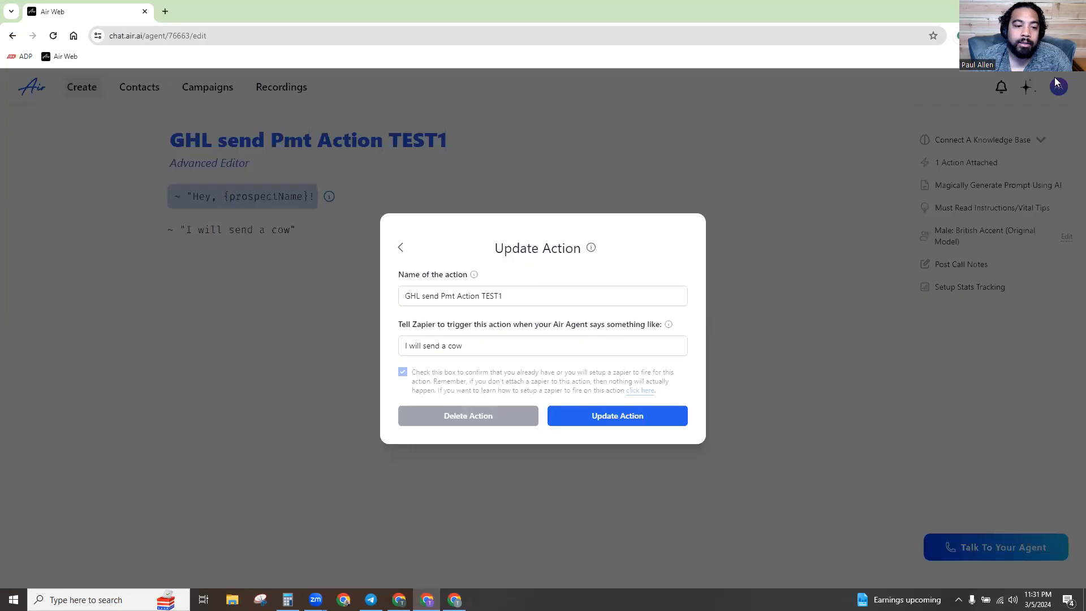
click(982, 141)
click(967, 162)
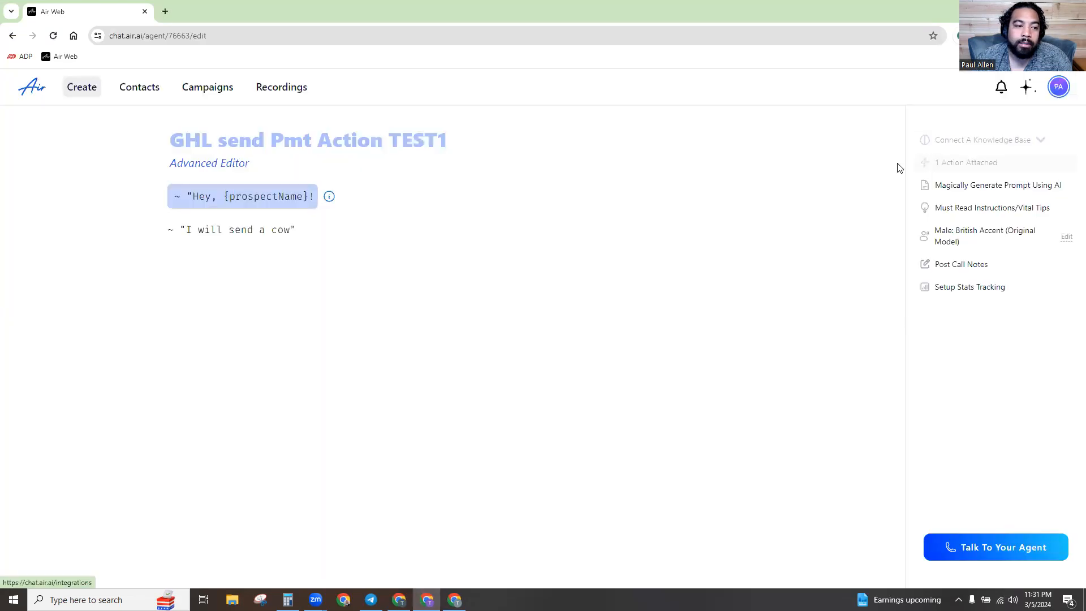
triple_click(550, 210)
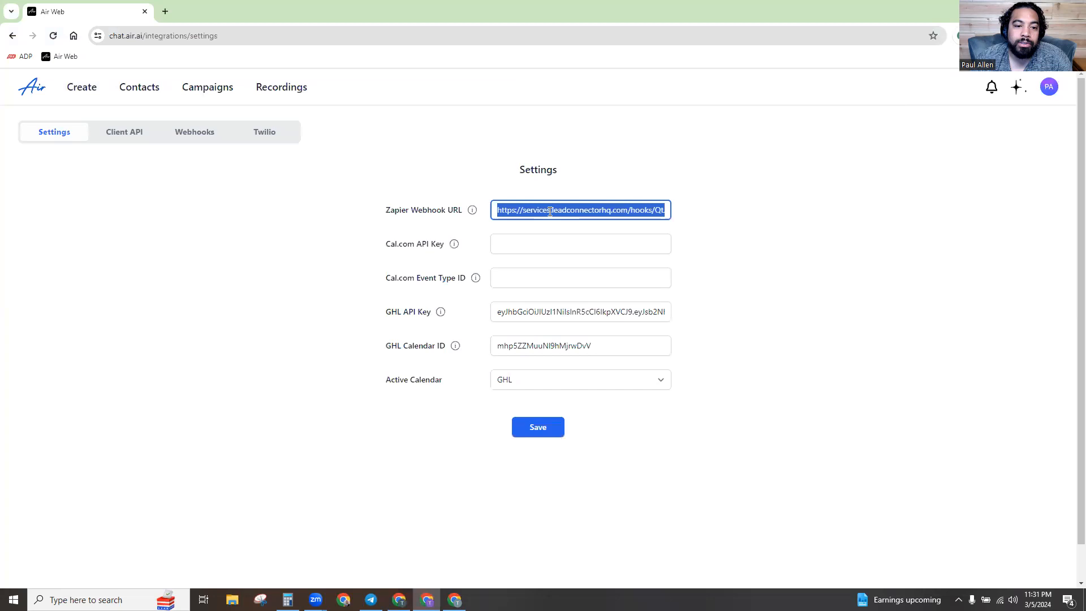
Save the Air AI integrations page, then reopen agent GHL send Pmt Action TEST1 from the agents list.
click(538, 429)
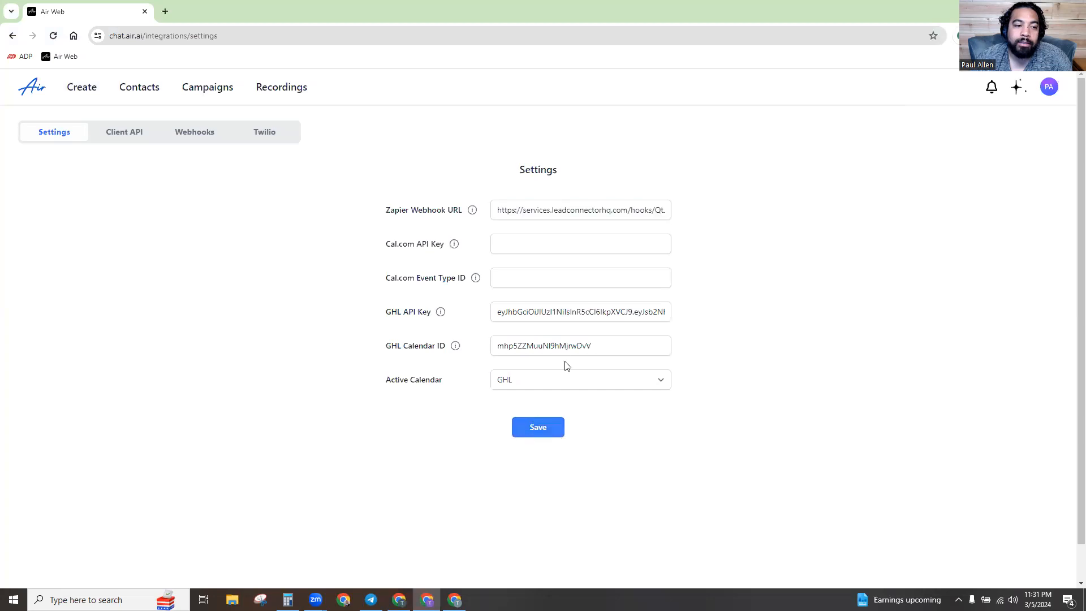
key(alt+Tab)
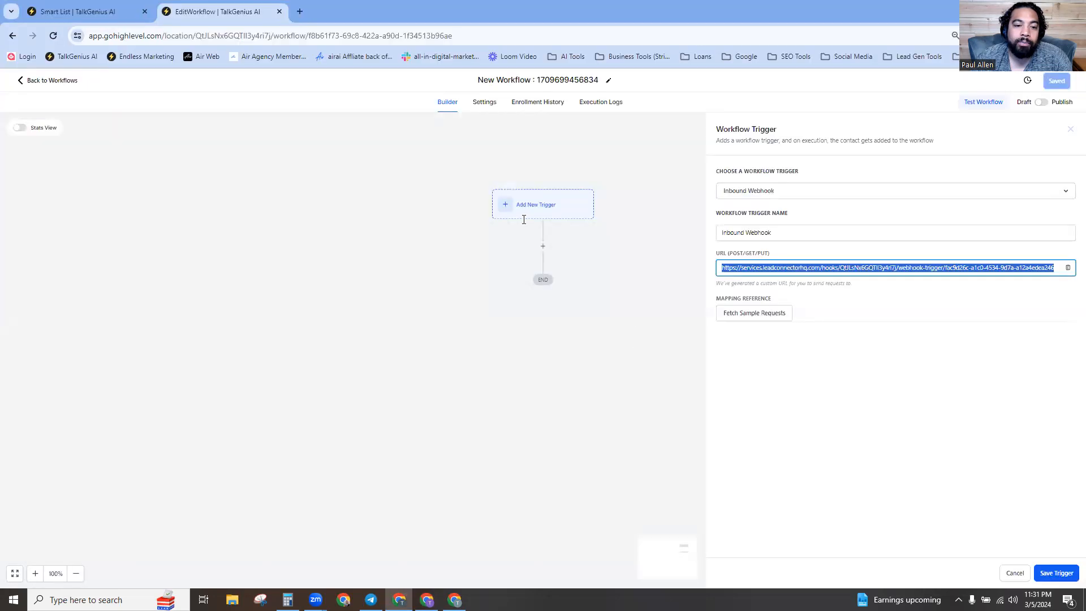
key(alt+Tab)
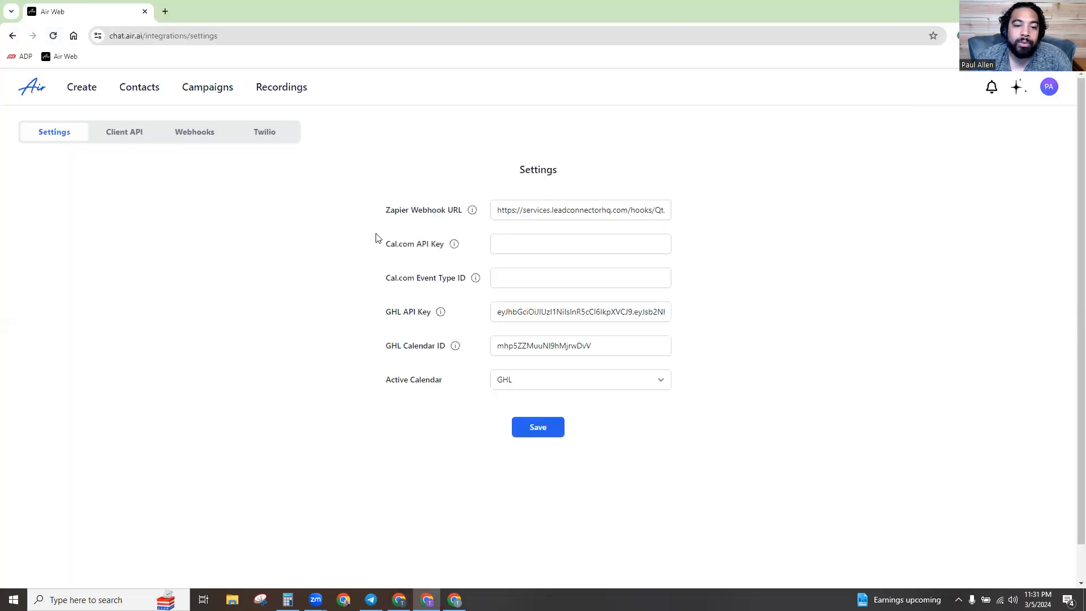
click(85, 89)
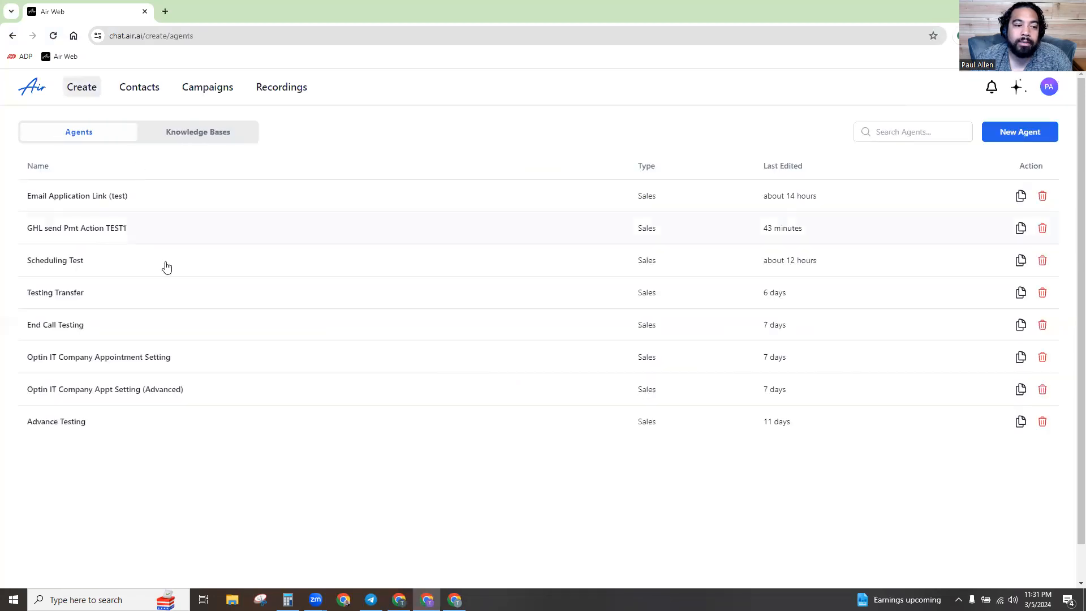
click(169, 229)
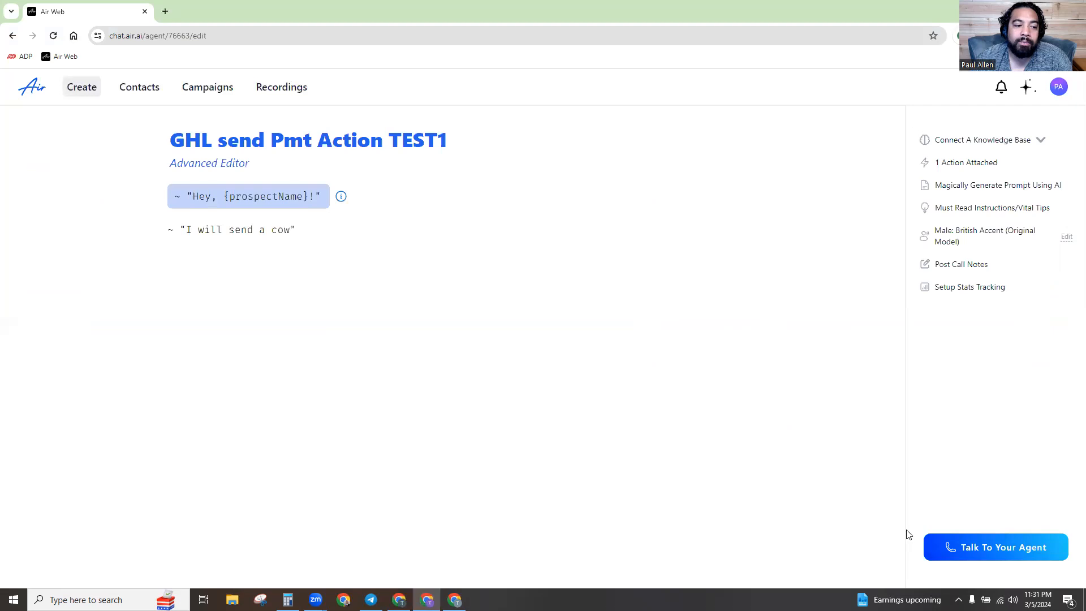
Place a test call from the GHL send Pmt Action TEST1 agent in Air AI, then close the call dialog.
click(987, 559)
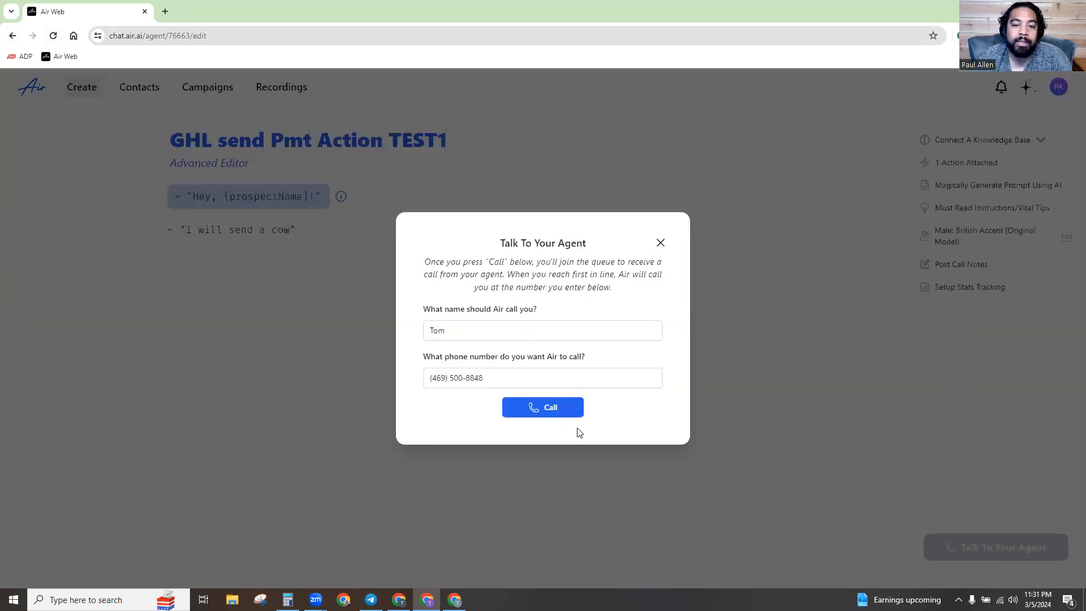
click(566, 411)
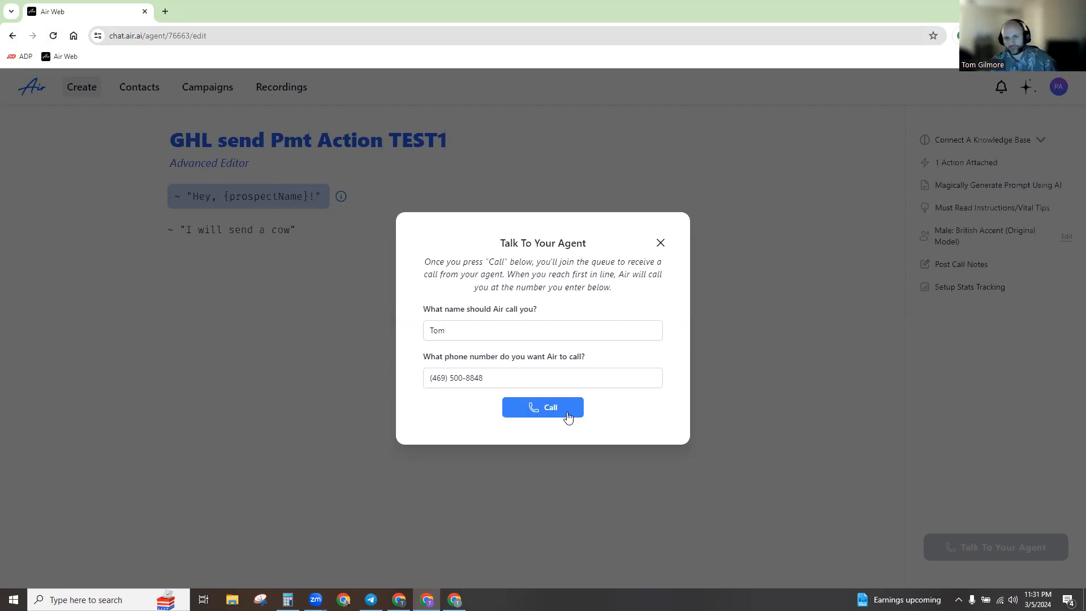
click(660, 243)
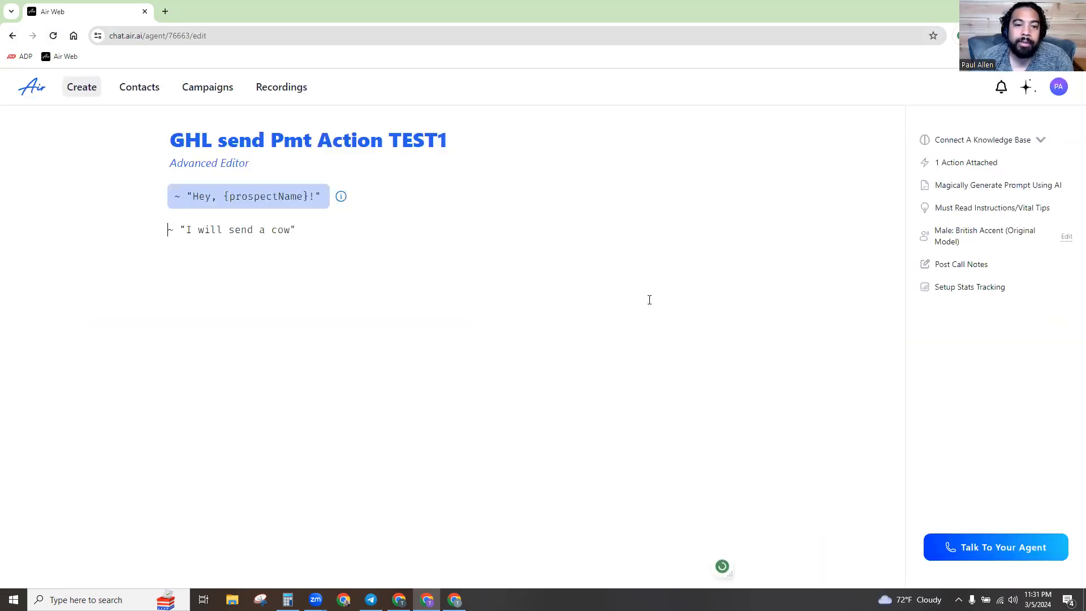
Save the Inbound Webhook trigger with the fetched sample request as mapping reference, then try saving Create Contact.
key(alt+Tab)
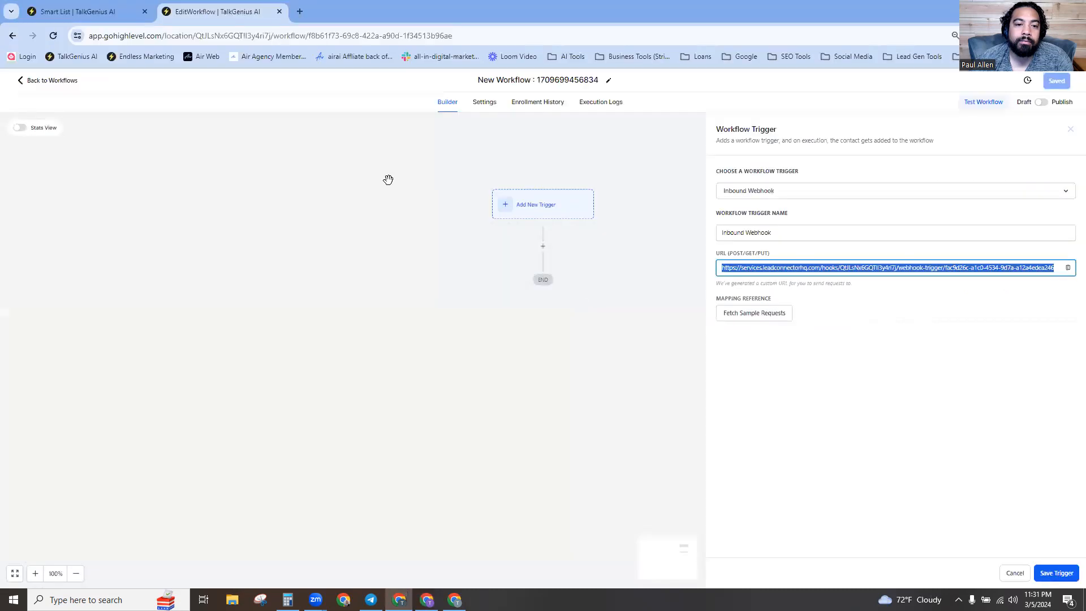
click(761, 314)
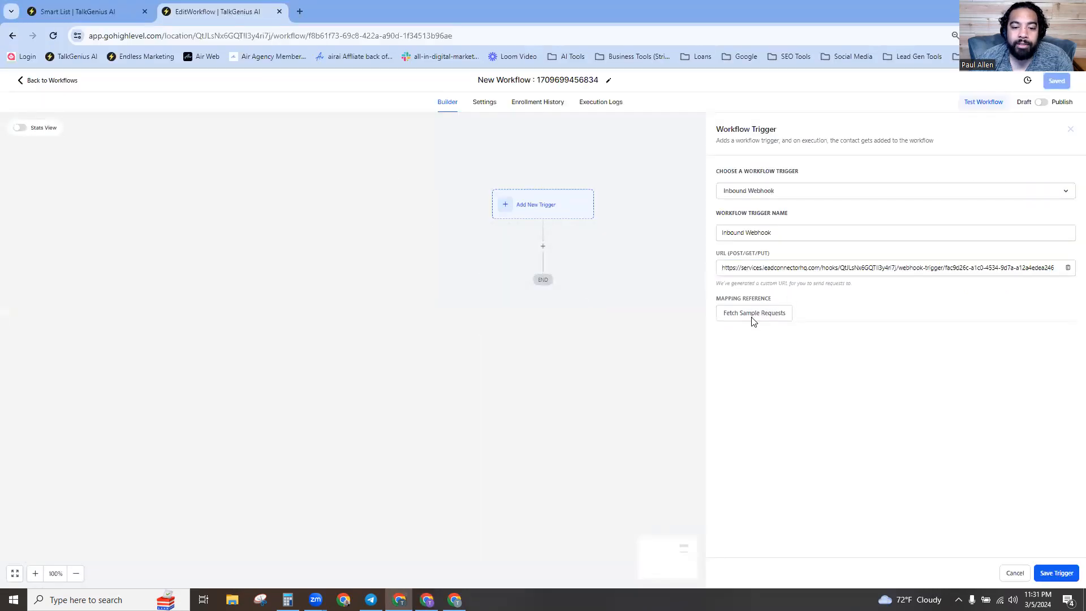
click(750, 332)
click(1055, 574)
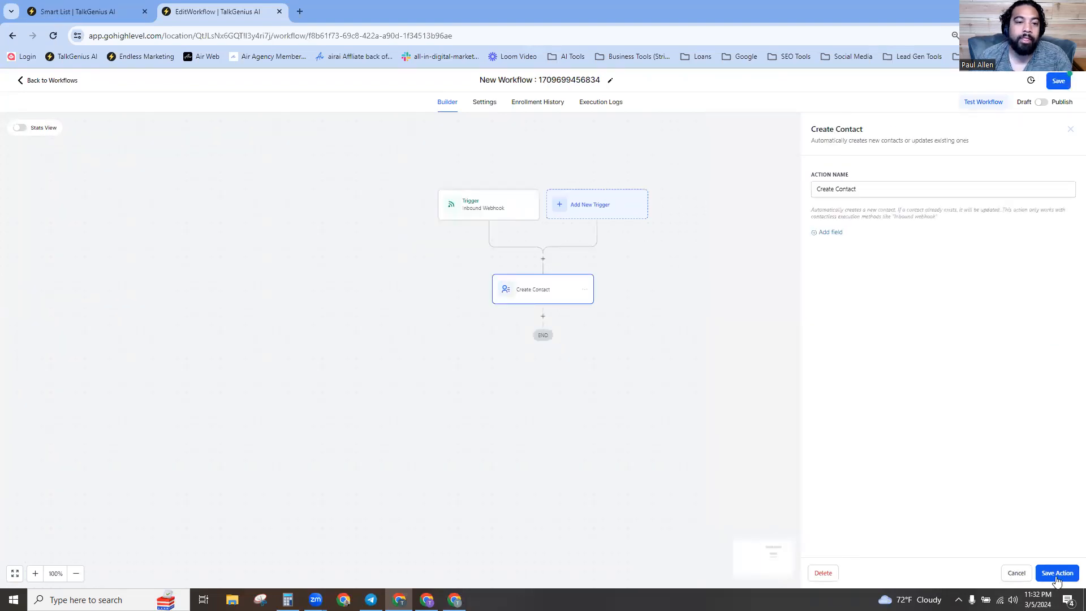
click(1056, 579)
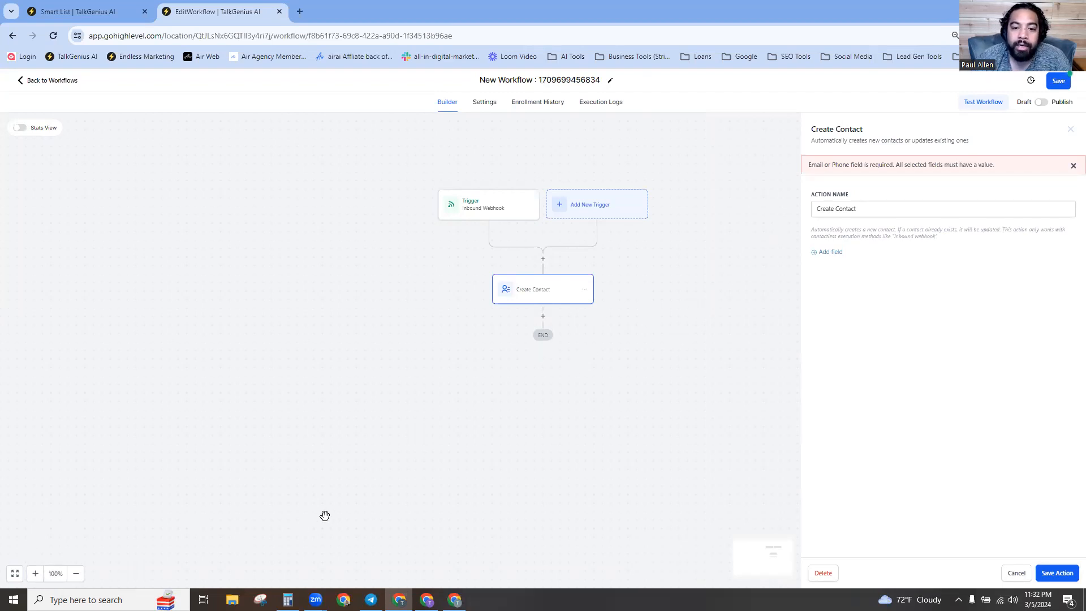
key(ctrl+plus)
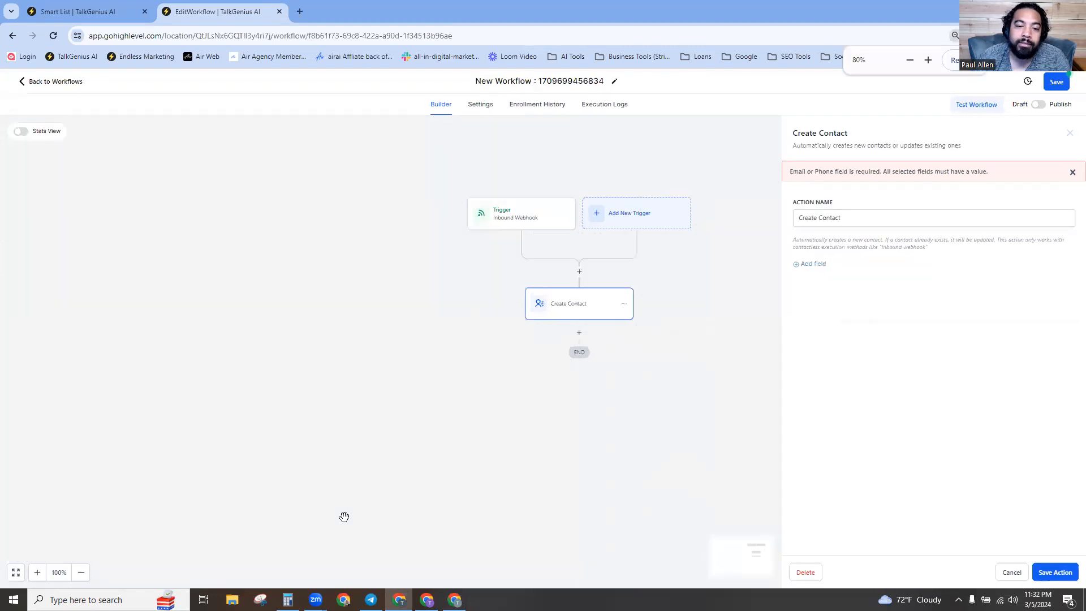
Add a new field row to the Create Contact action and show its contact field list.
click(579, 333)
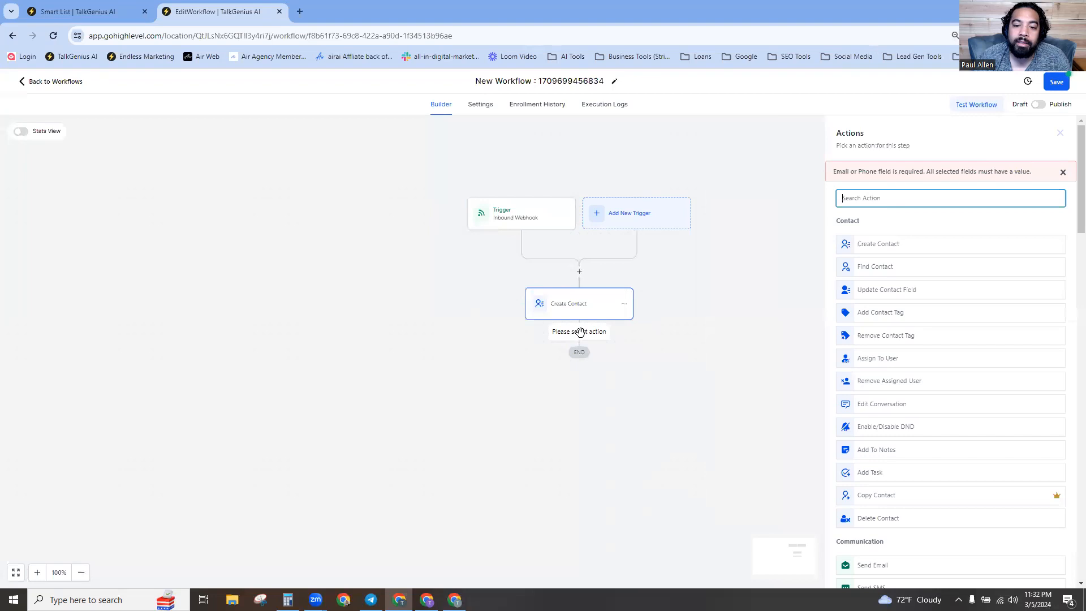
click(572, 309)
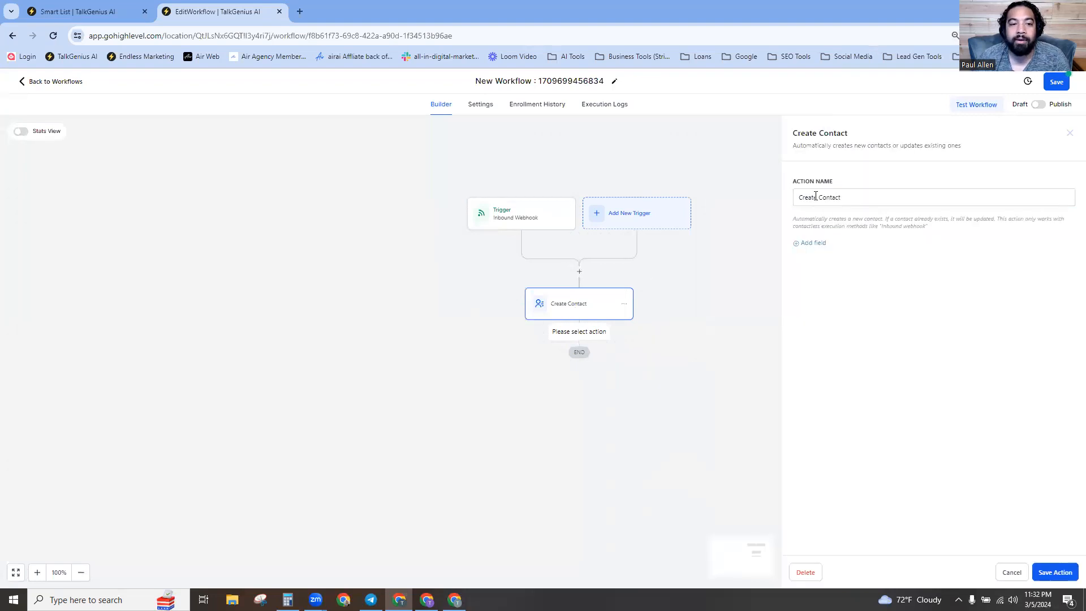
click(862, 205)
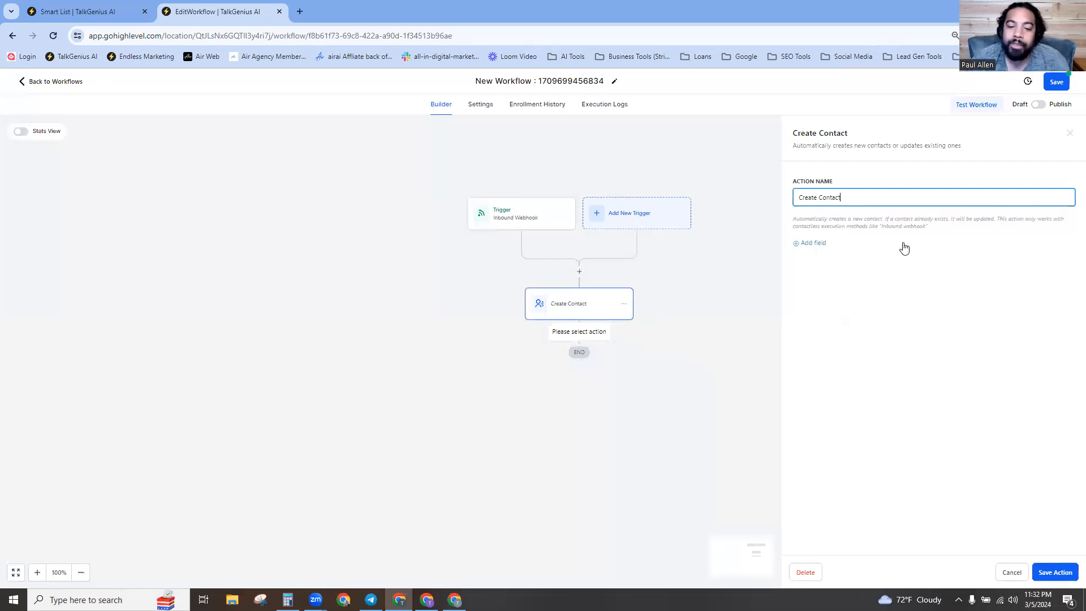
click(810, 245)
click(822, 245)
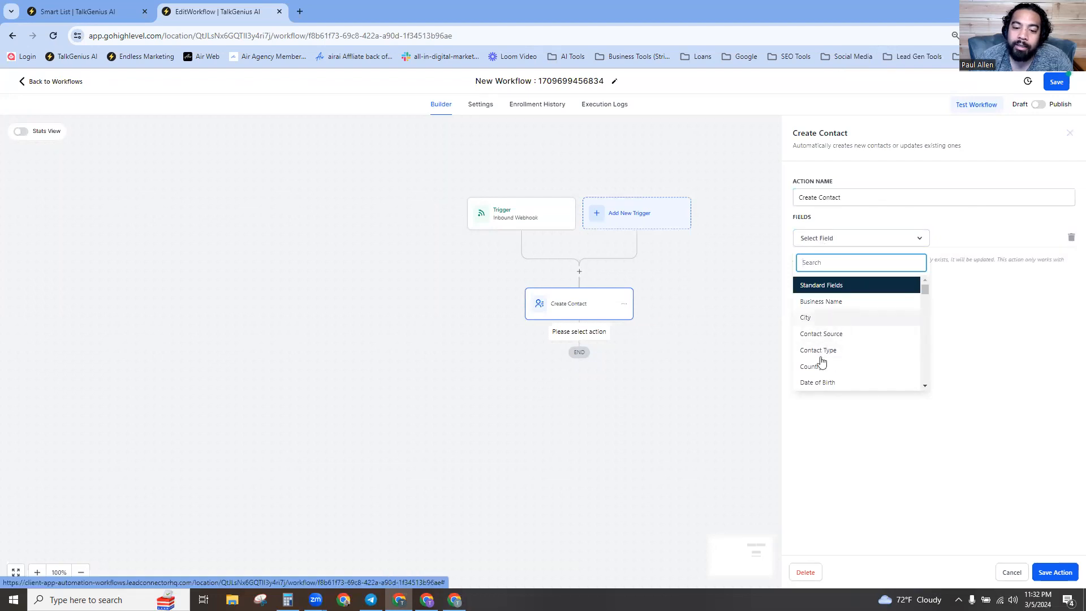
Map Create Contact's First Name to the Inbound Webhook Trigger's Lead > First_name value.
scroll(819, 357, down, 2)
scroll(826, 328, down, 1)
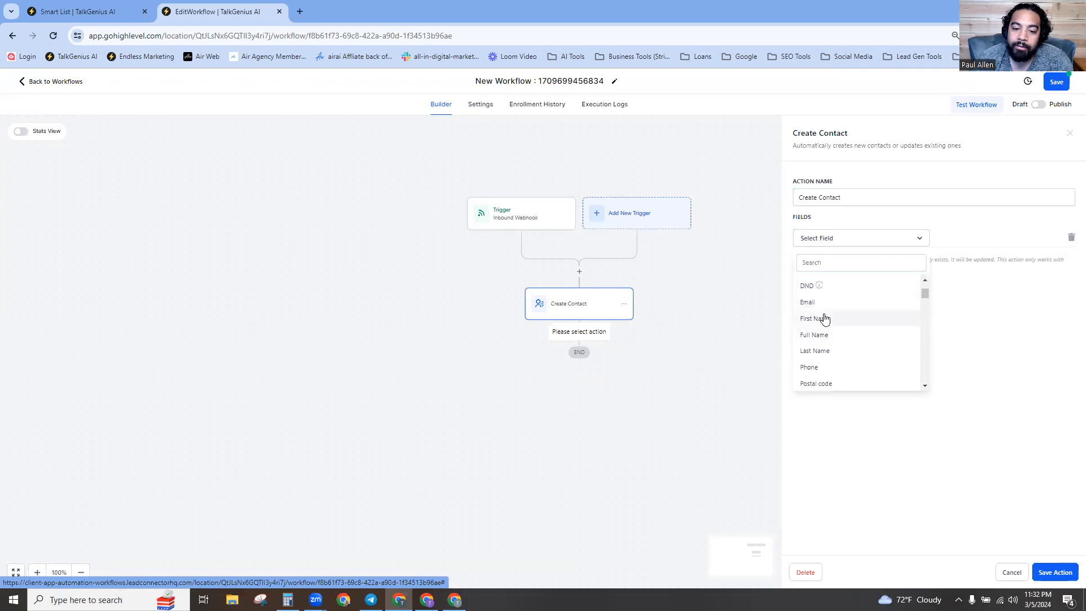
click(823, 315)
click(961, 238)
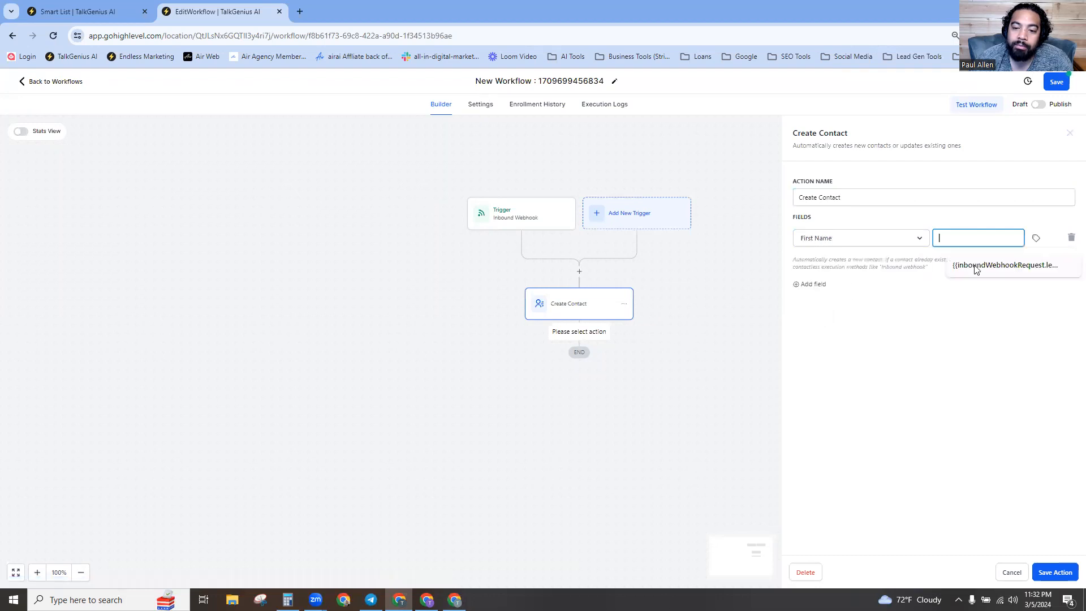
click(975, 266)
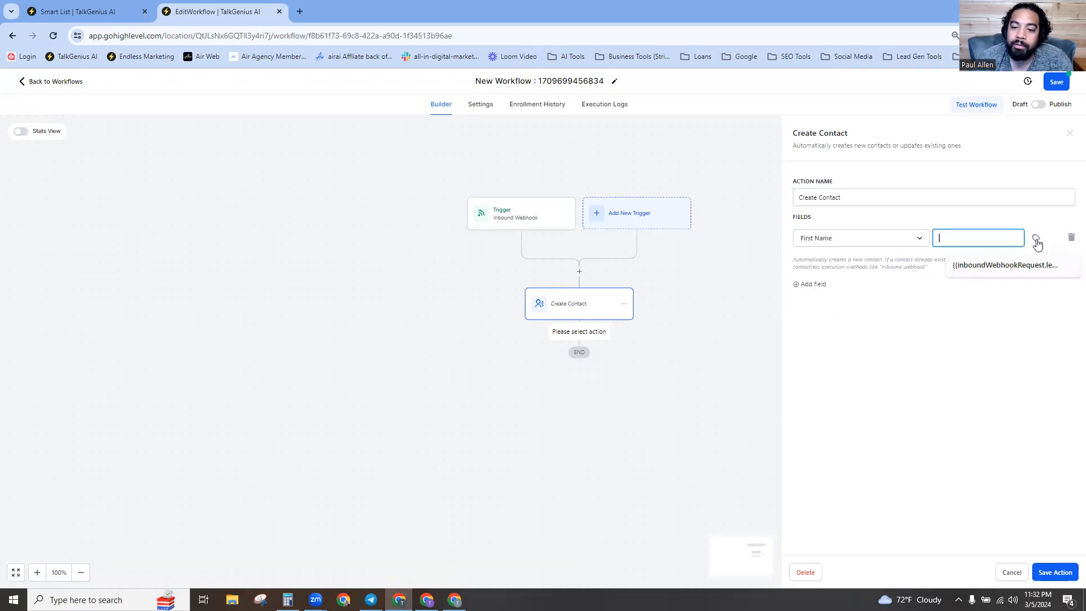
click(1001, 275)
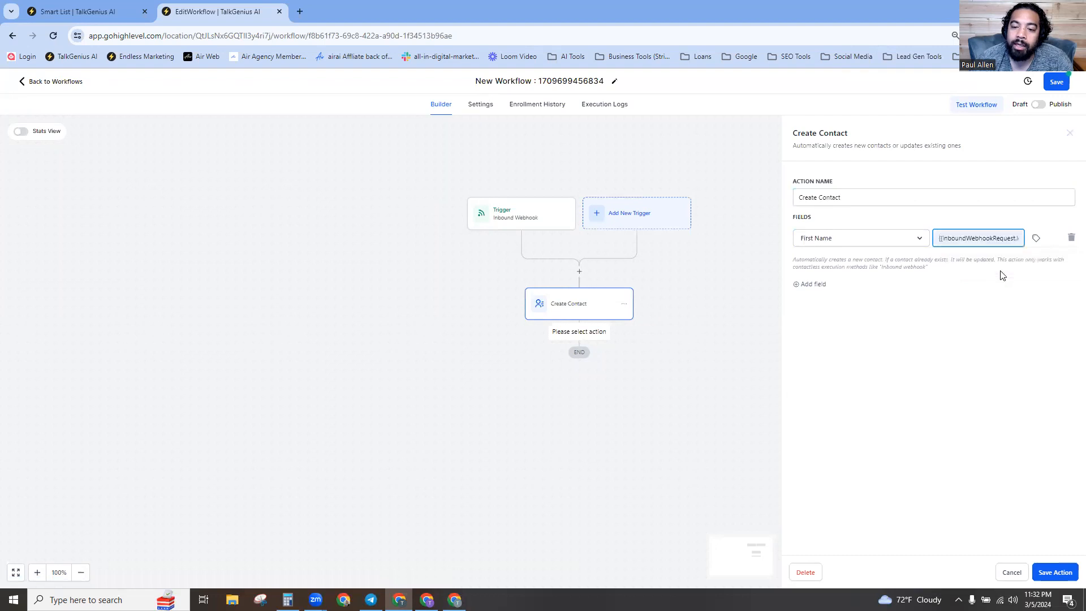
click(1036, 238)
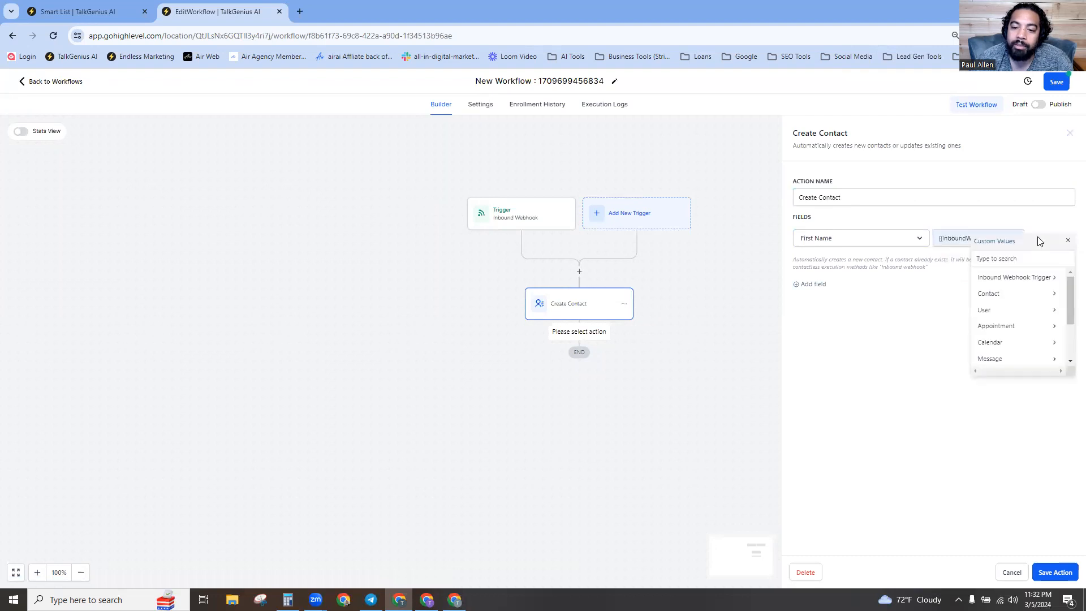
click(1010, 281)
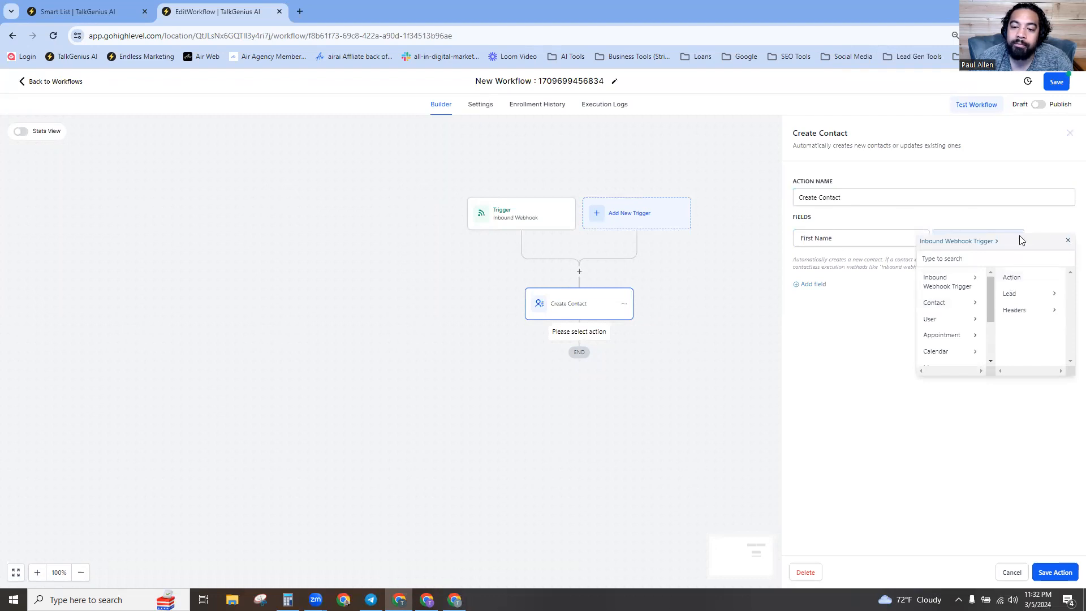
click(1067, 240)
triple_click(973, 238)
key(BackSpace)
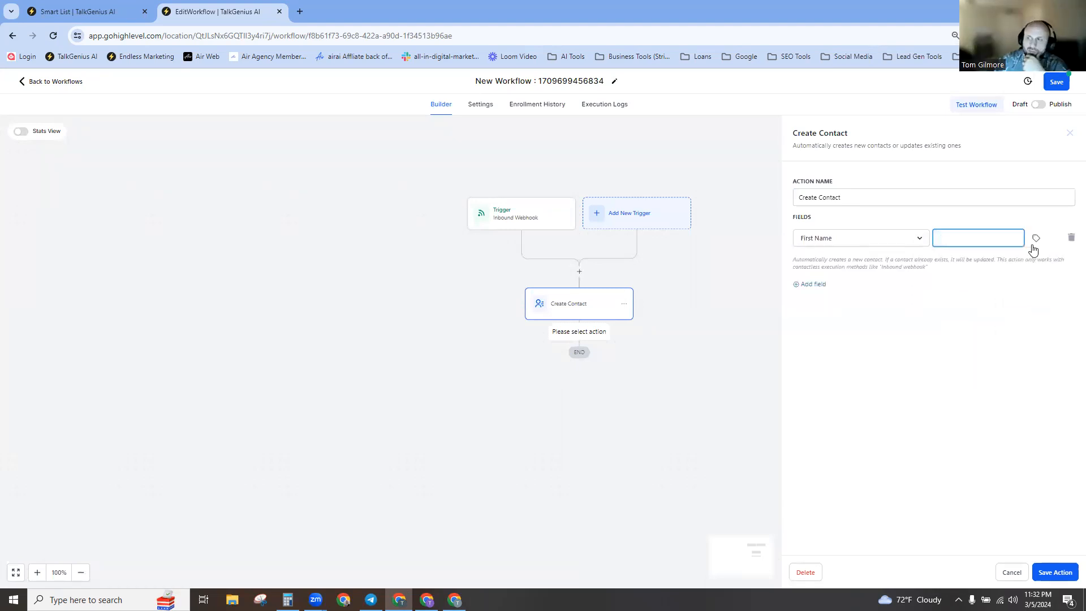
click(1036, 238)
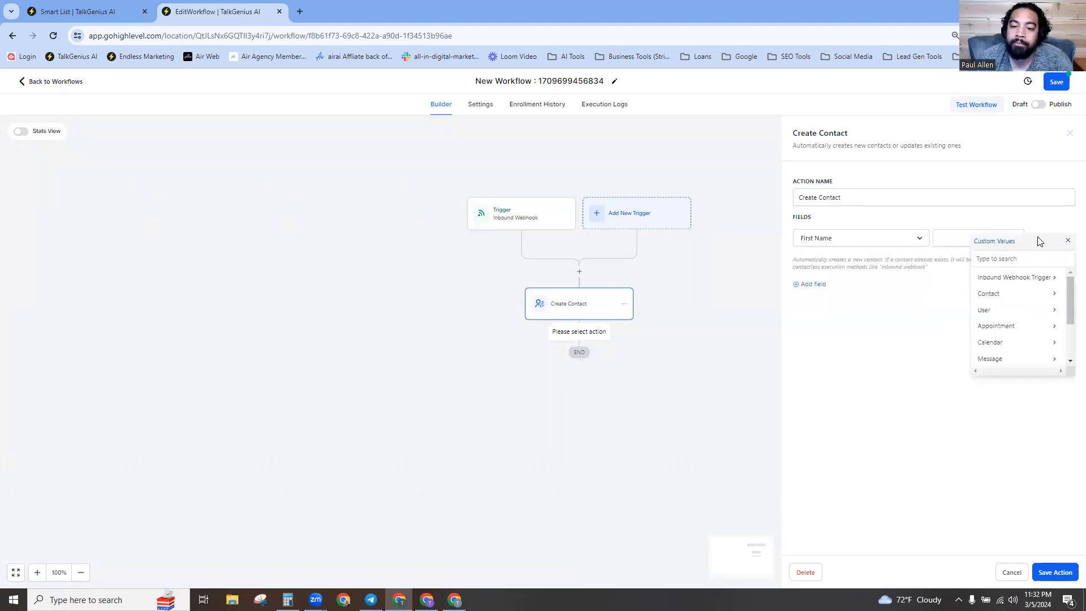
click(1028, 278)
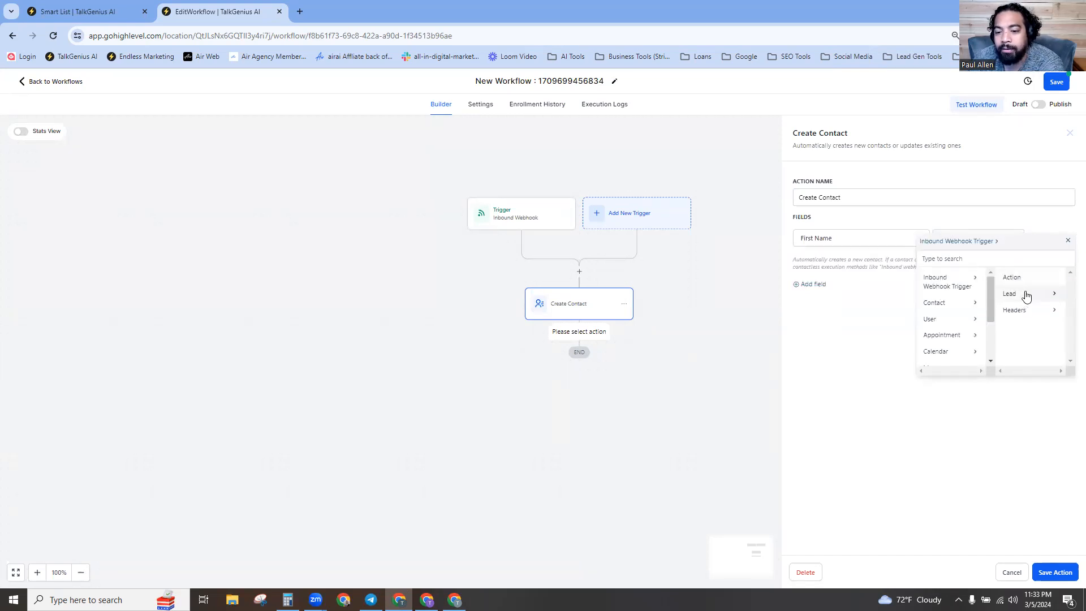
click(1027, 297)
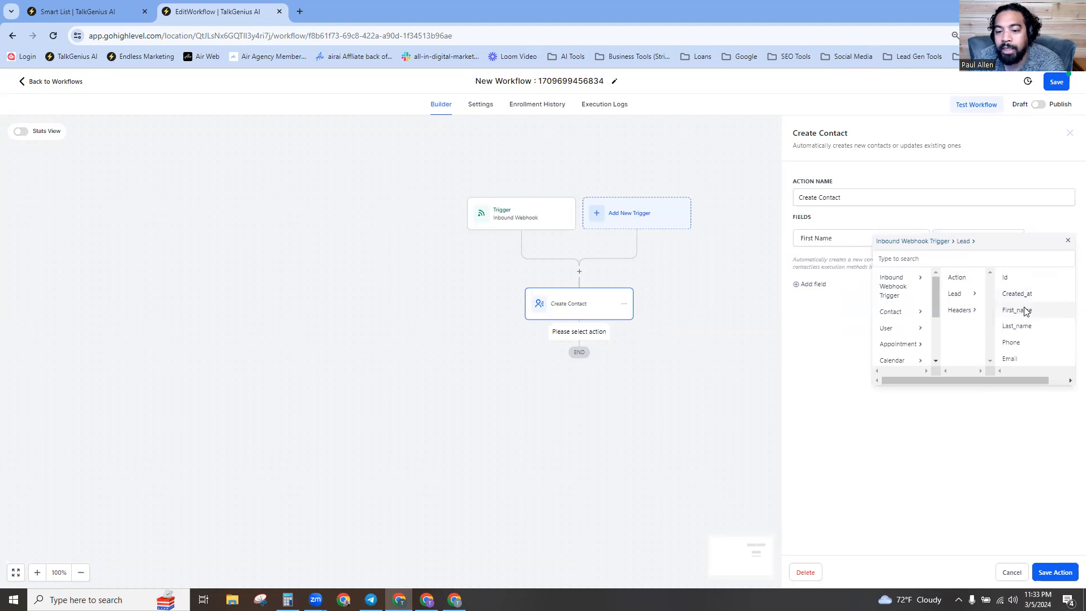
click(1024, 310)
Add a Phone field mapped to the webhook's Lead > Phone value, plus a third empty row.
click(818, 291)
click(841, 265)
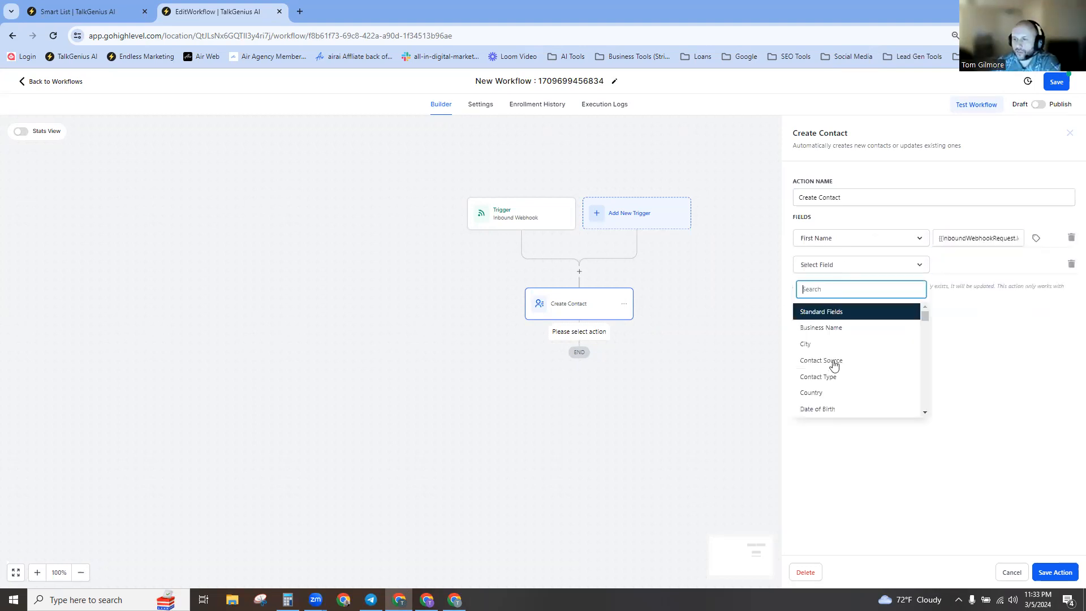
scroll(819, 389, down, 2)
click(815, 396)
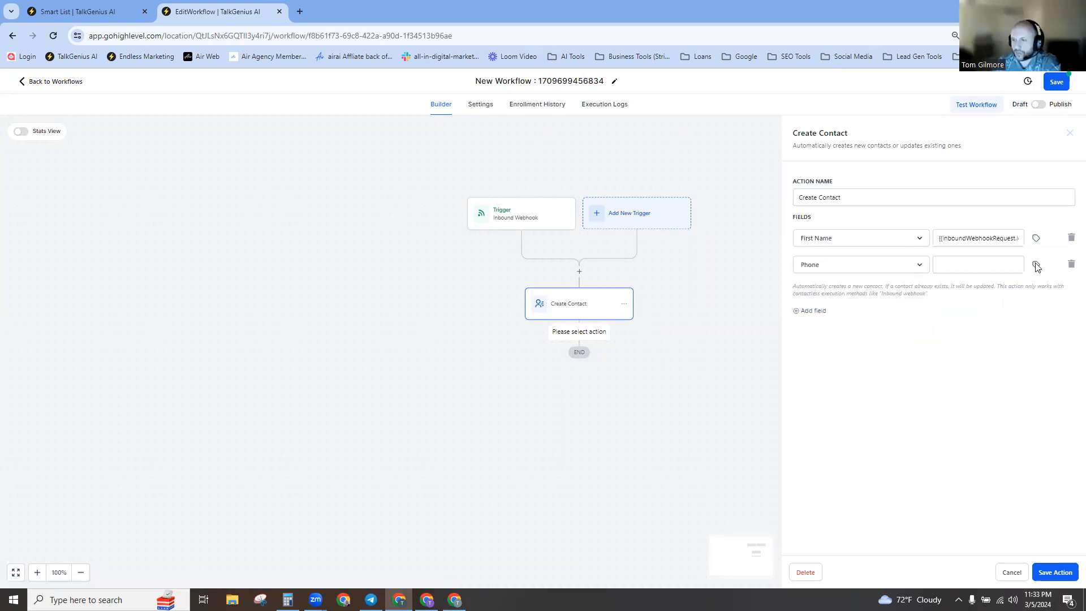
click(1035, 266)
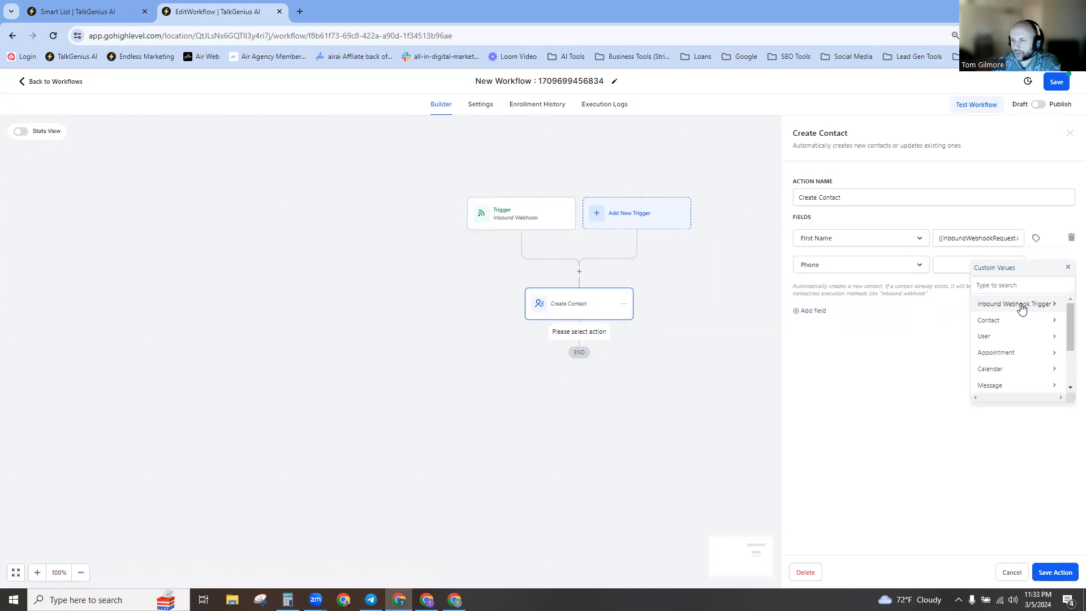
click(1021, 306)
click(1012, 321)
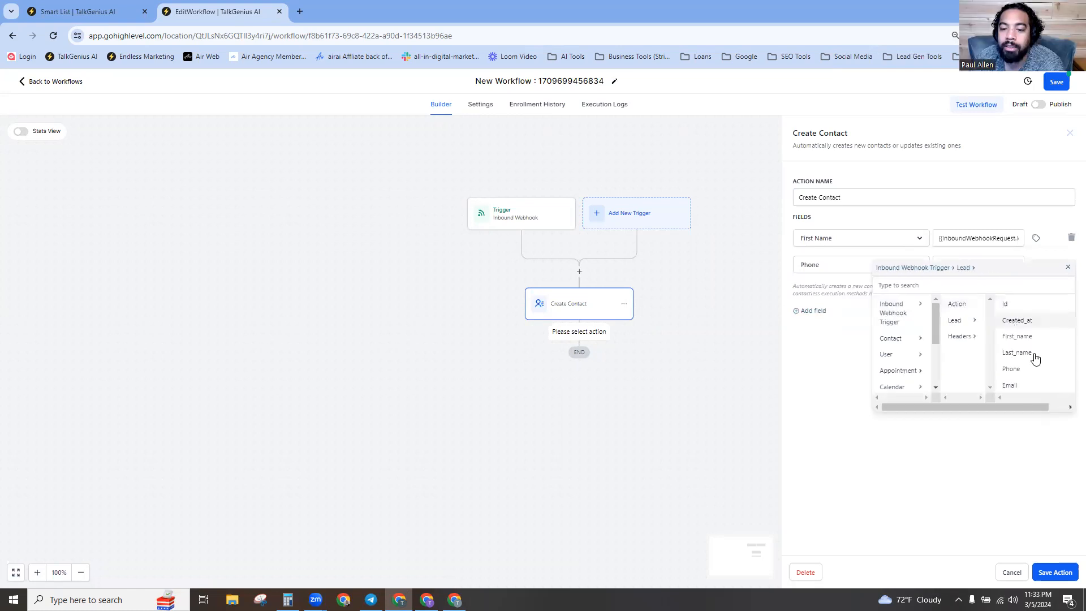
click(1013, 369)
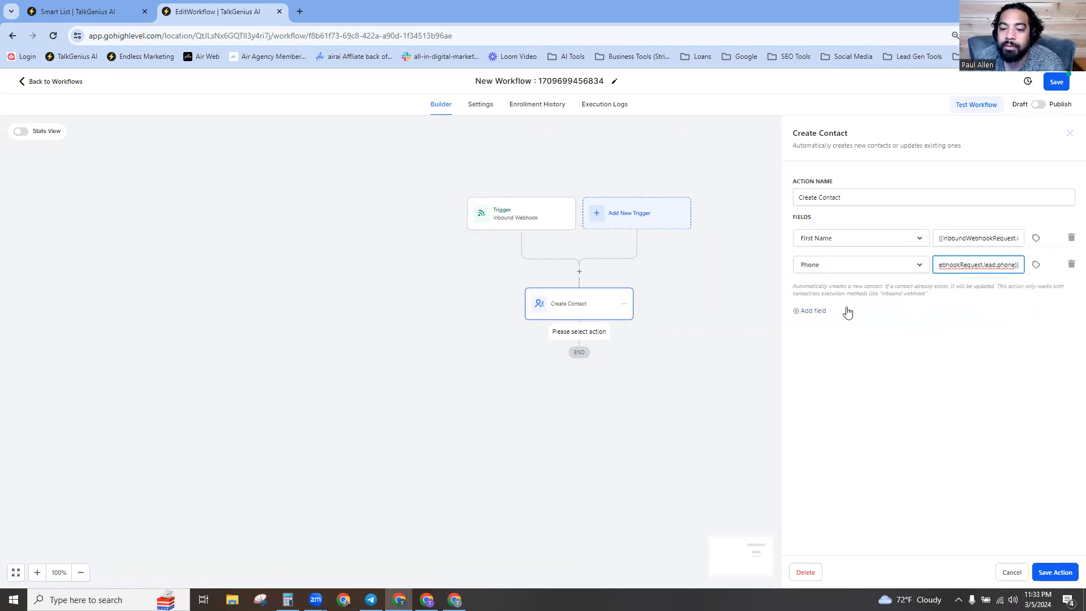
click(812, 311)
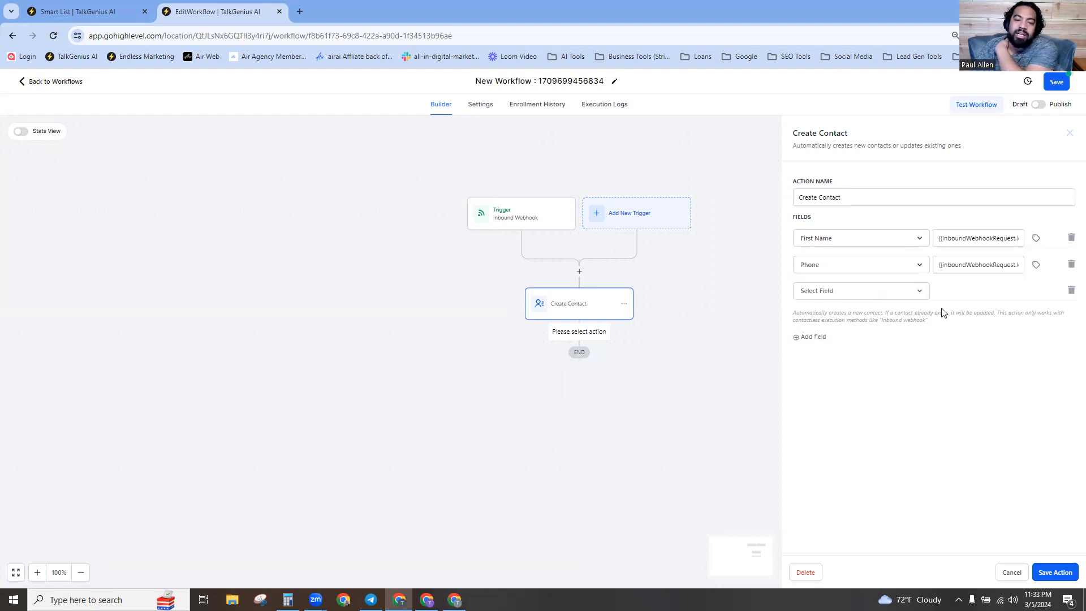
Remove the empty third field row, then save the Create Contact action and the workflow.
click(1071, 292)
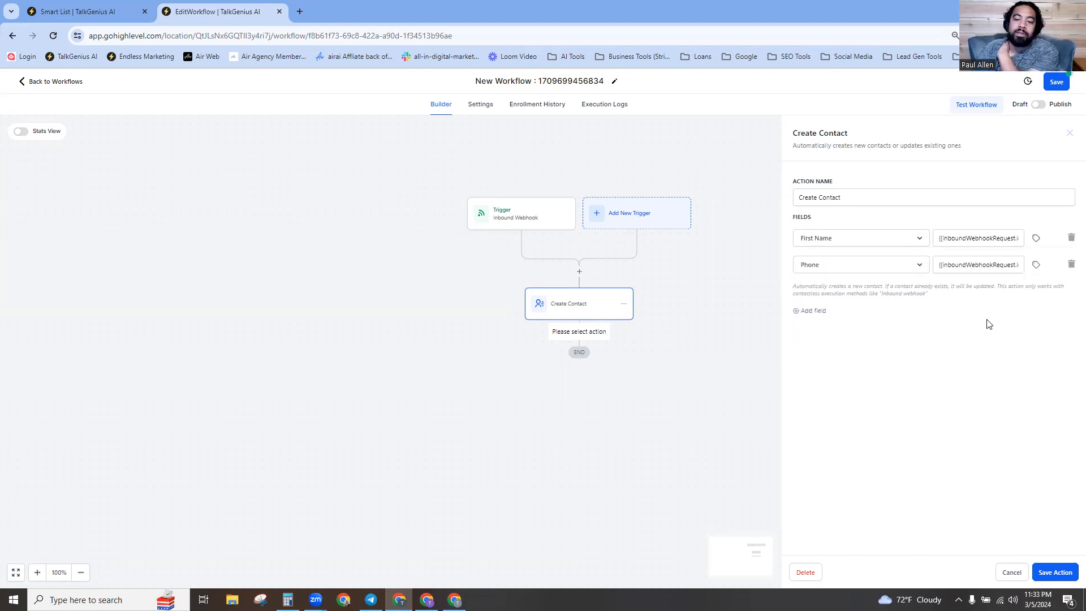
click(1066, 578)
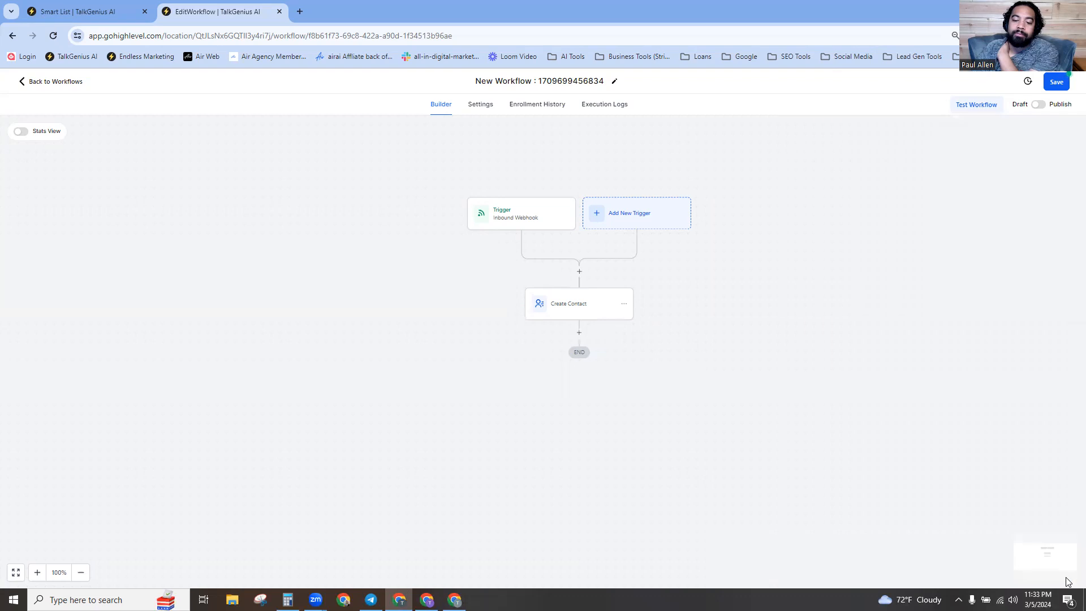
click(1054, 80)
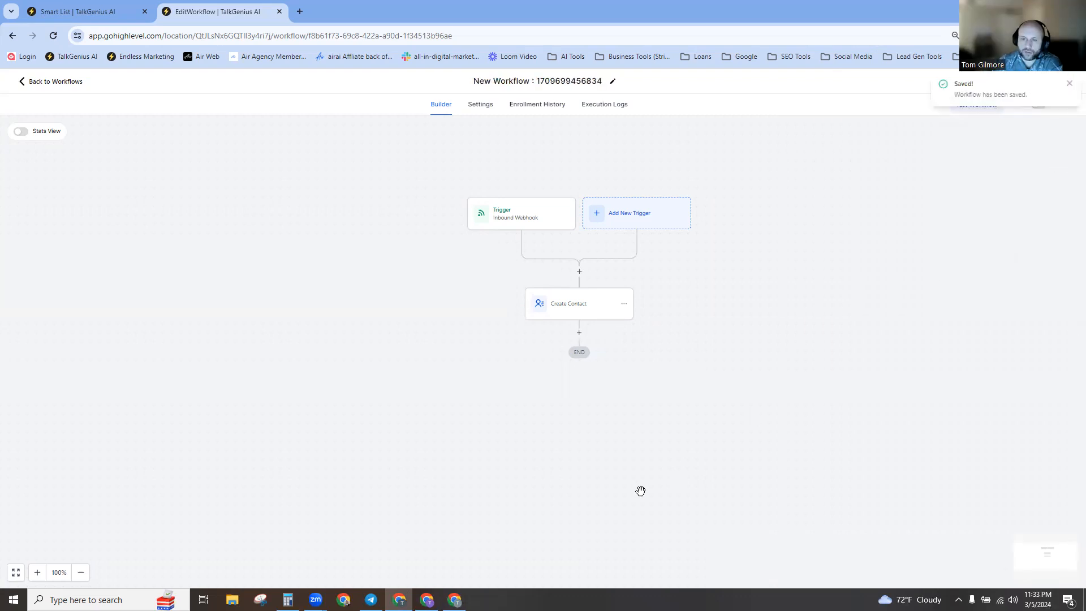
click(1070, 84)
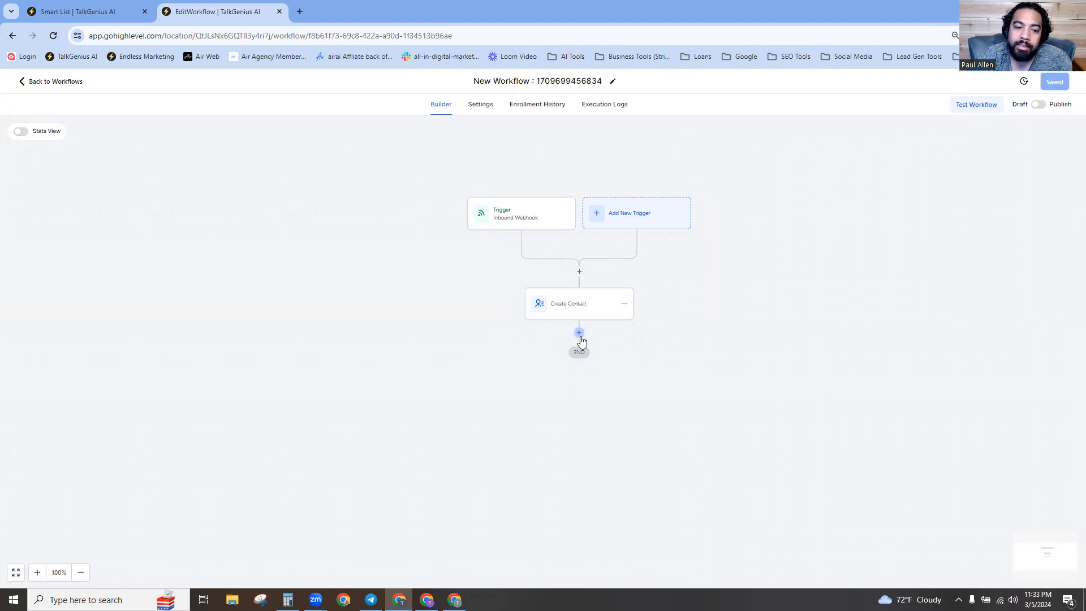
Turn on Allow re-entry in the workflow Settings and save.
click(483, 109)
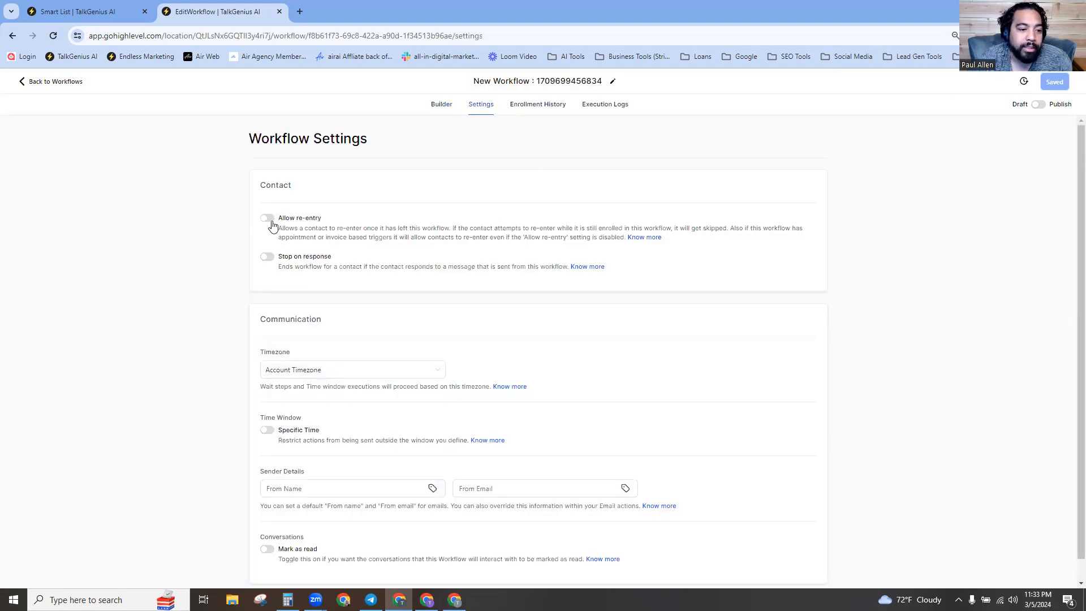
click(267, 220)
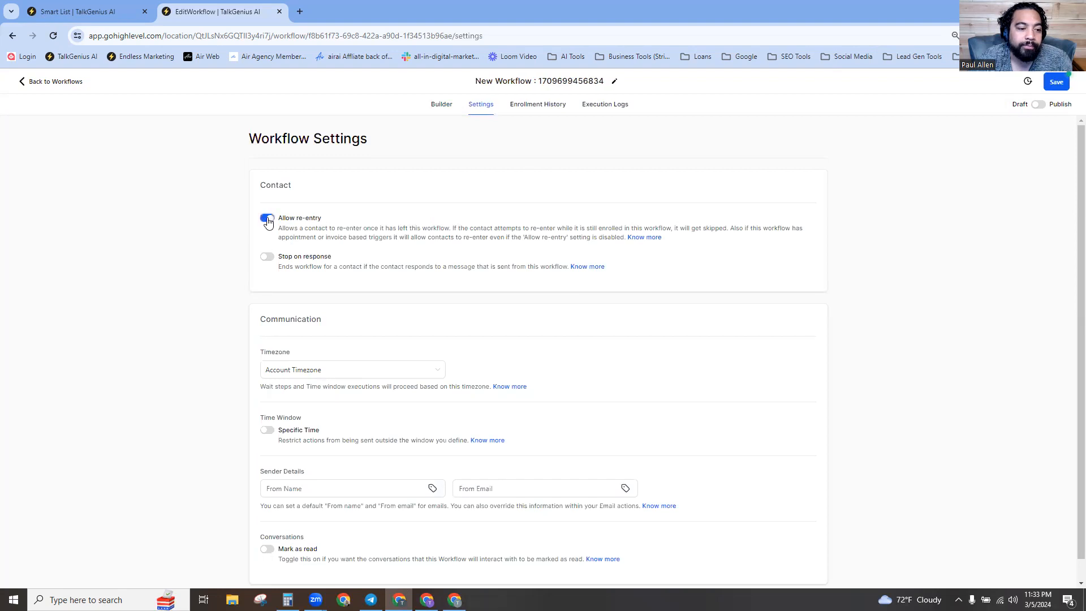
click(1055, 83)
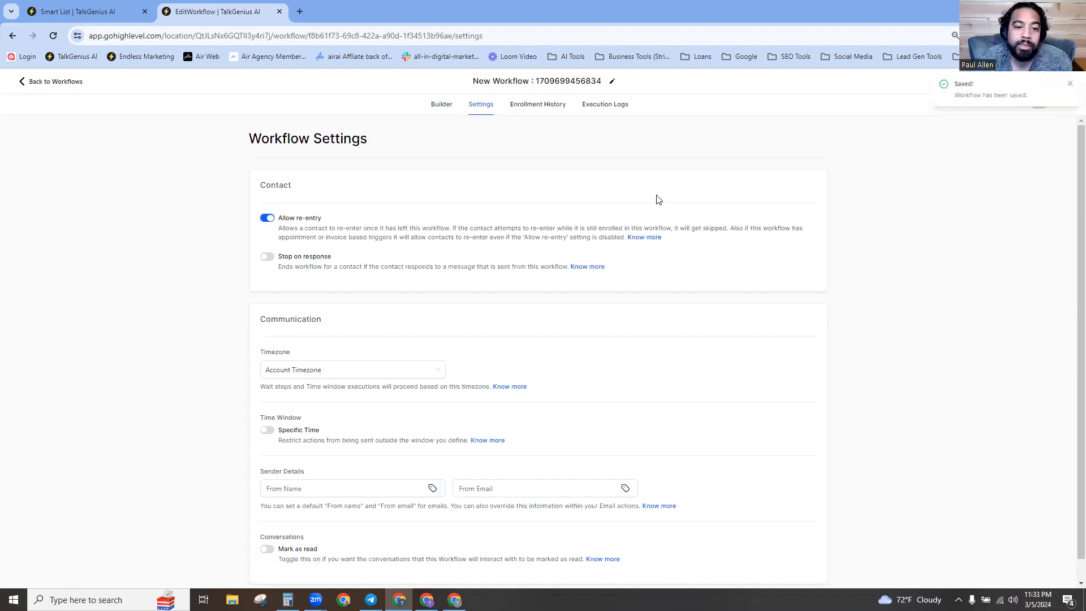
click(59, 89)
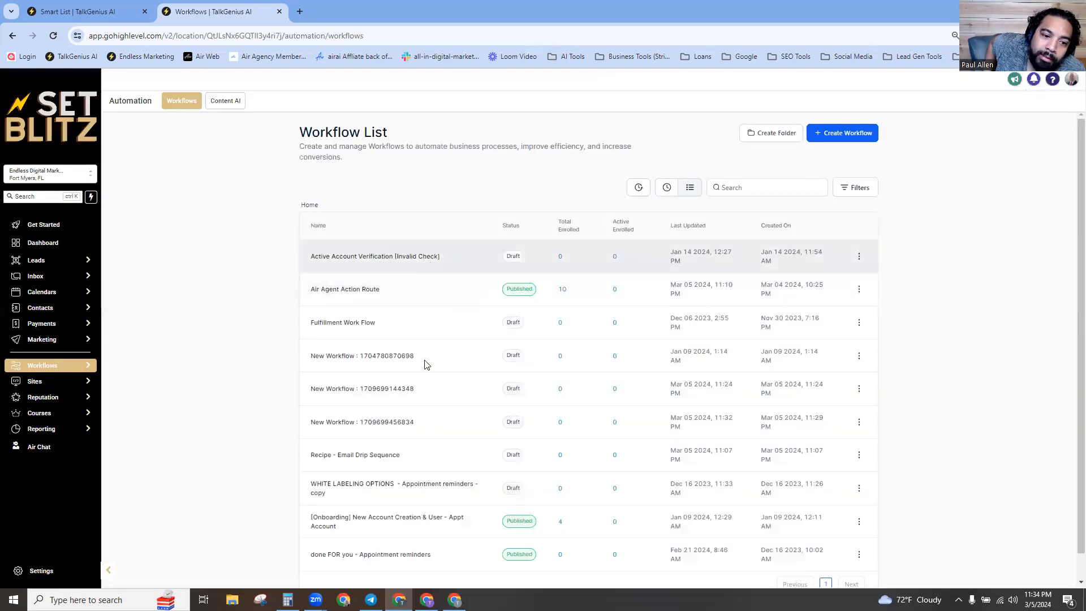
scroll(798, 540, down, 1)
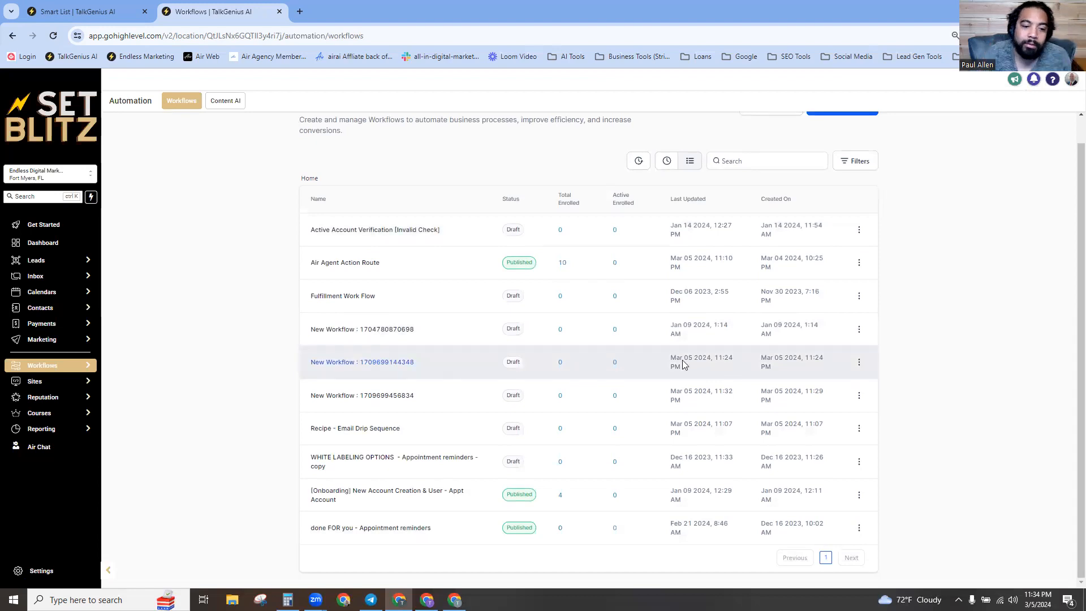
click(364, 397)
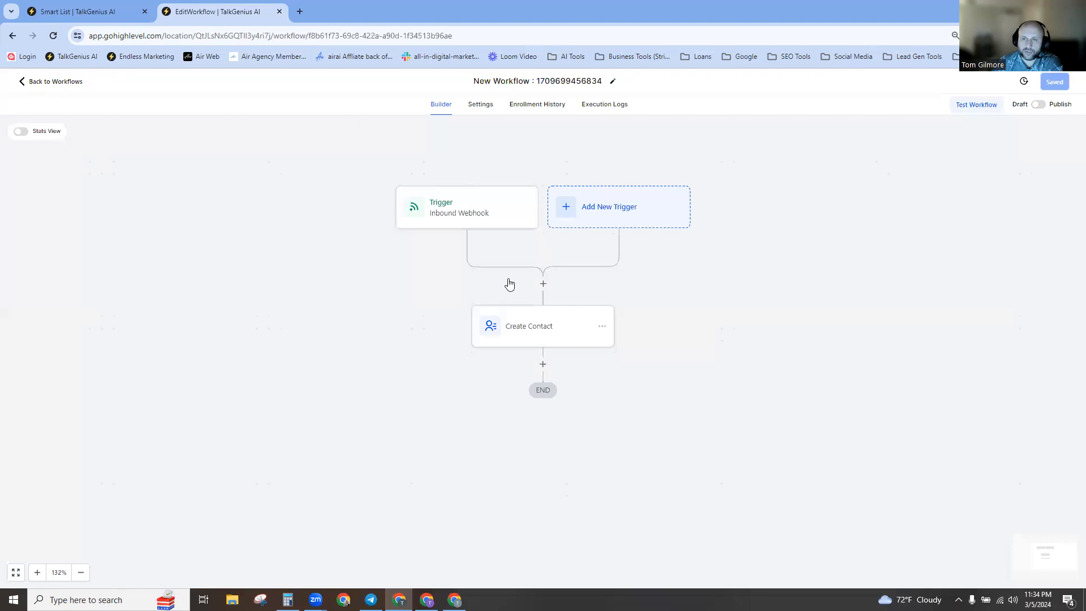
click(514, 81)
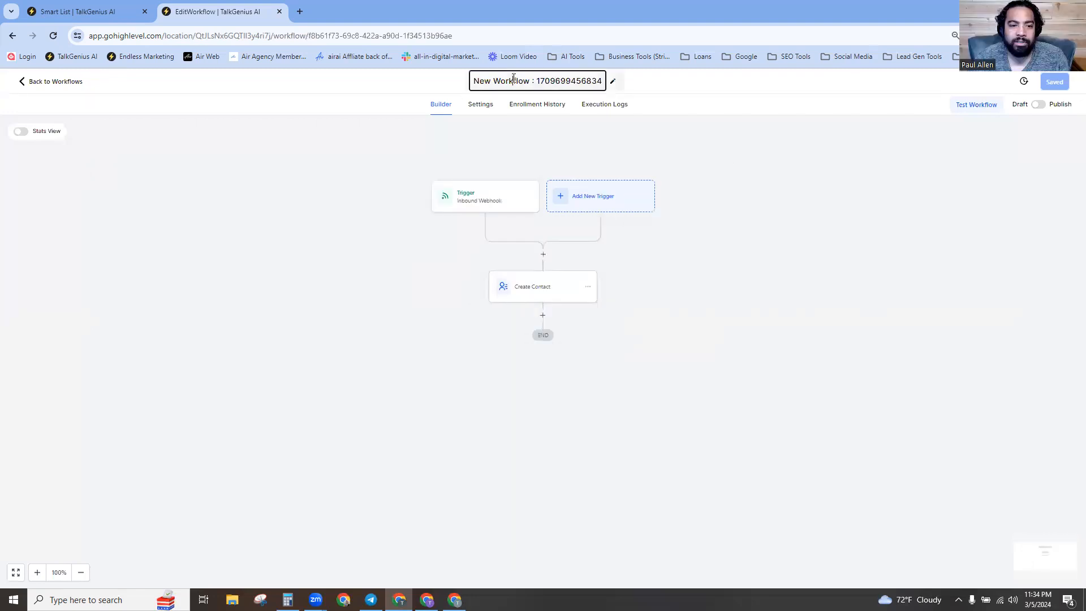
triple_click(514, 81)
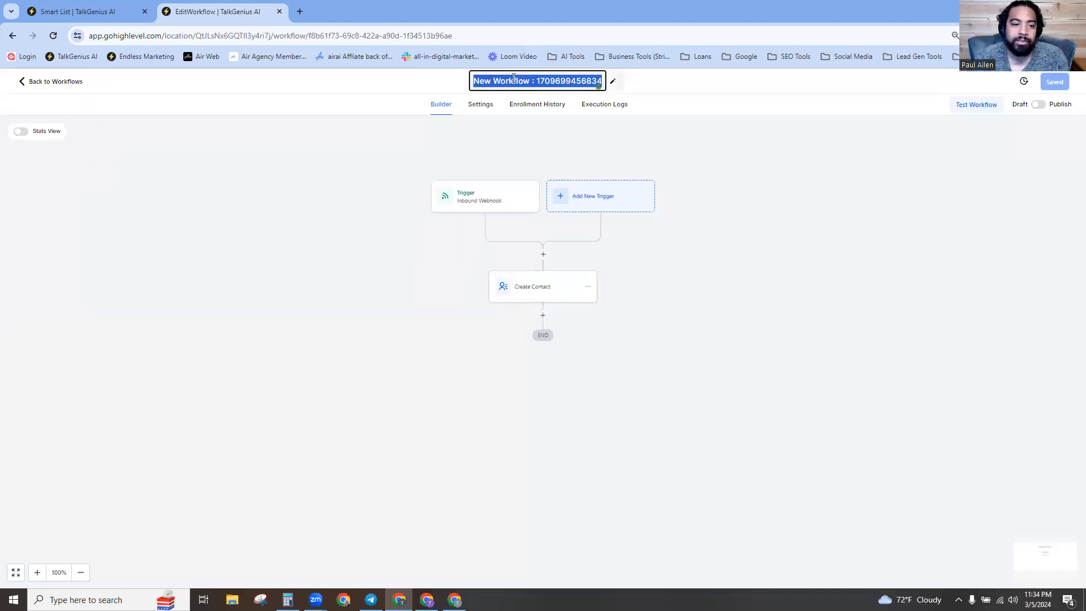
text(AIR Action )
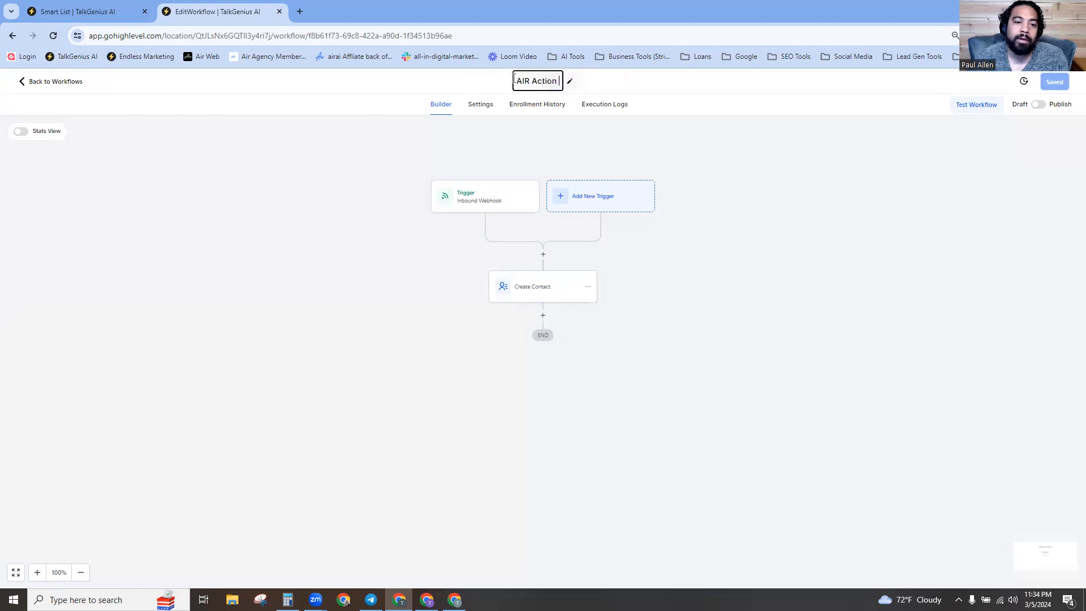
text(email (Test))
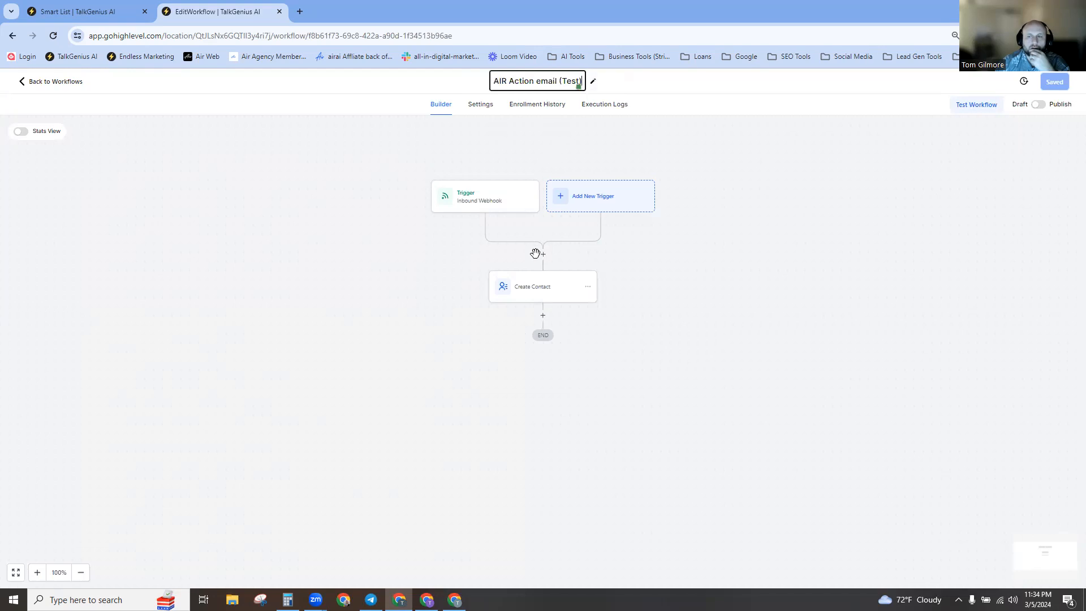
click(544, 316)
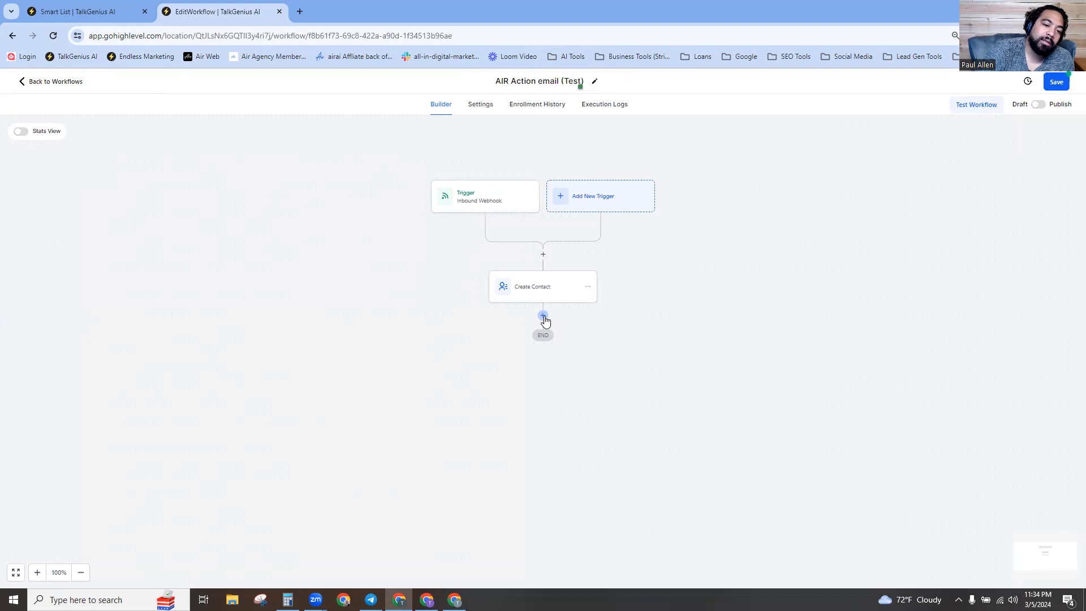
Insert an If / Else step after Create Contact and open the Action Condition settings.
click(544, 318)
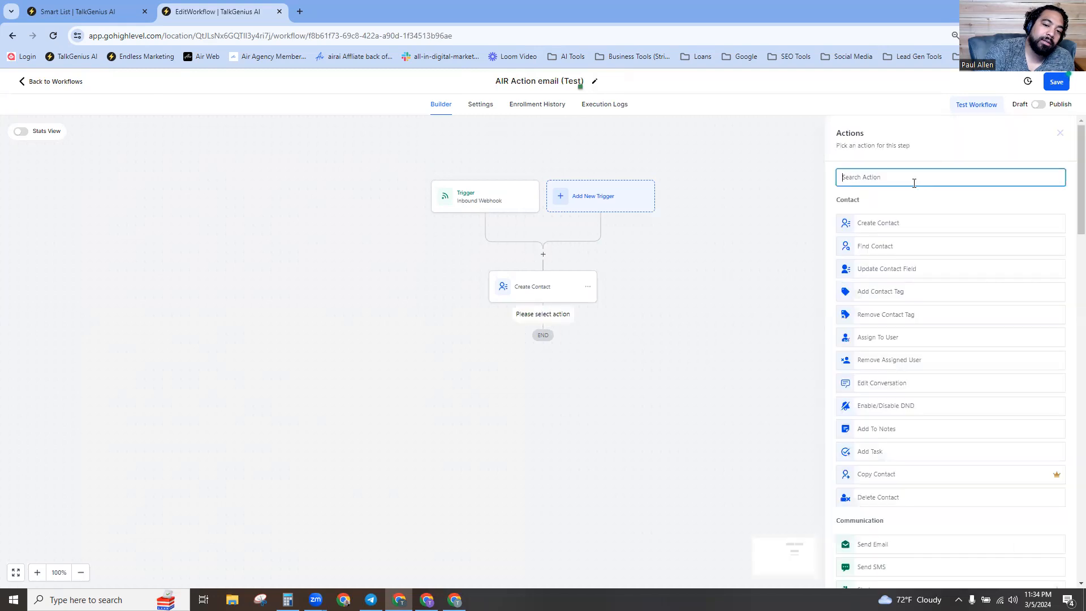
text(if)
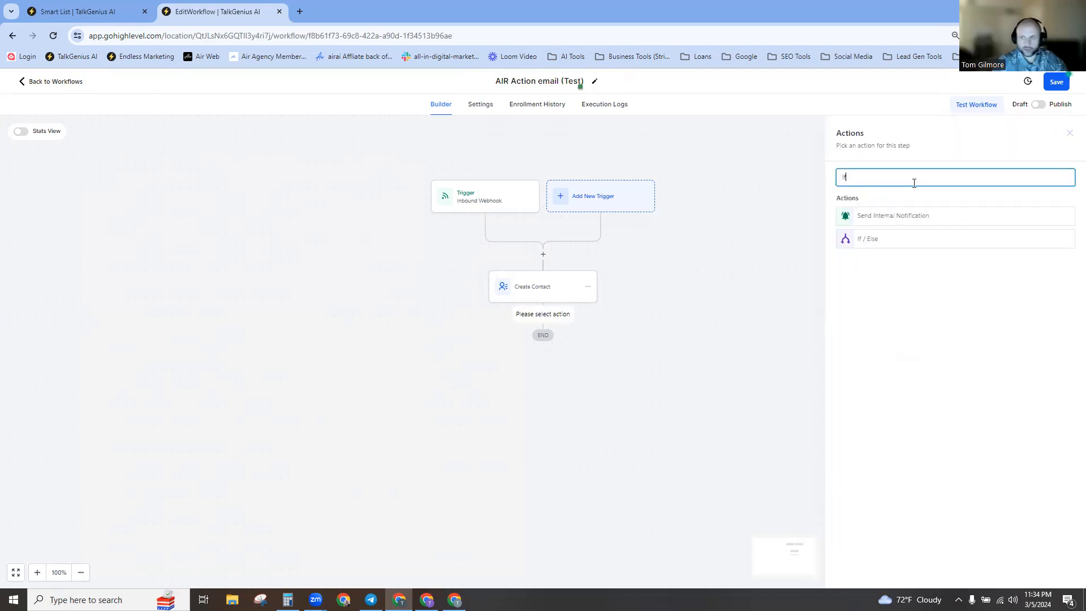
click(870, 242)
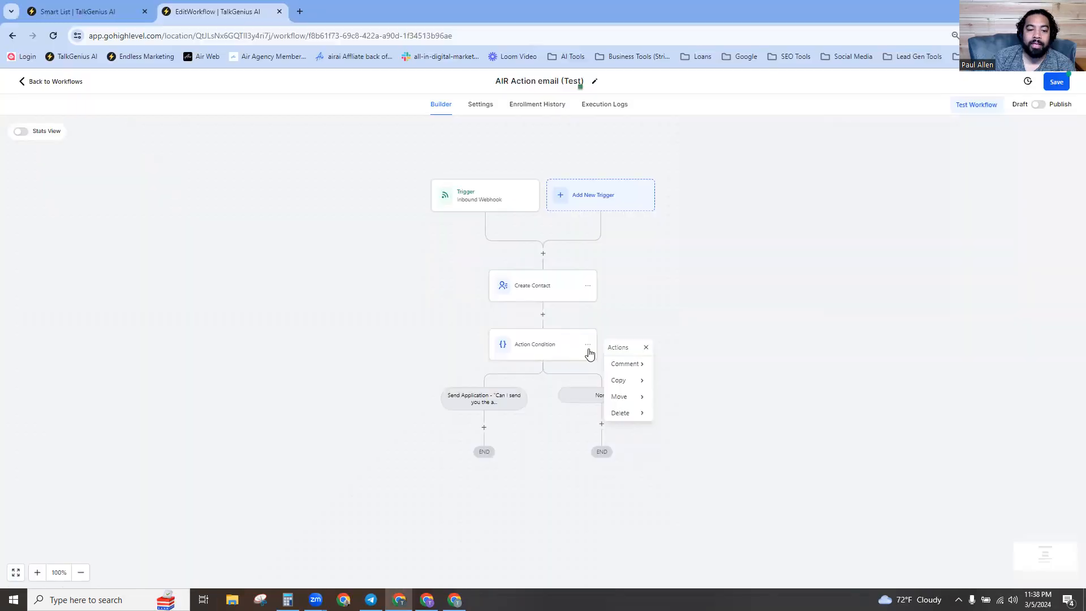
click(532, 343)
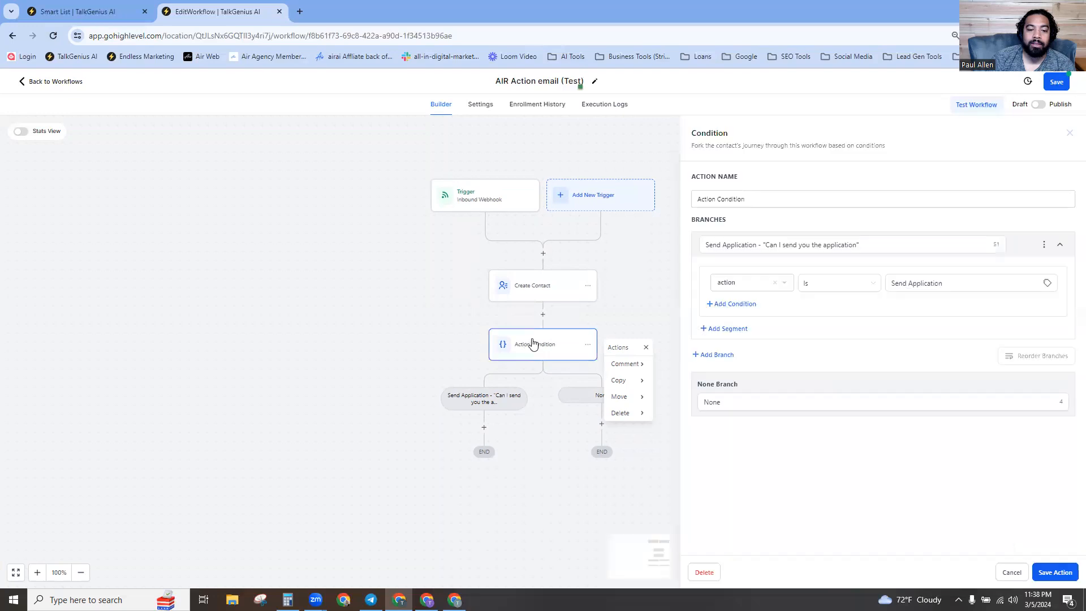
Add a new branch to the condition and name it 'Send Application SMS'.
click(711, 356)
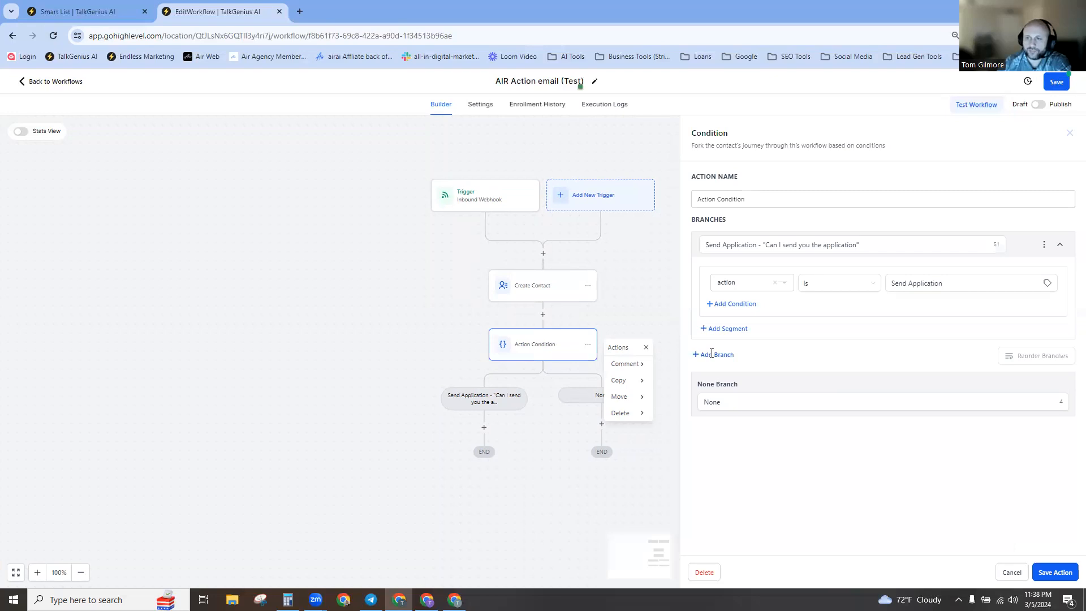
click(761, 363)
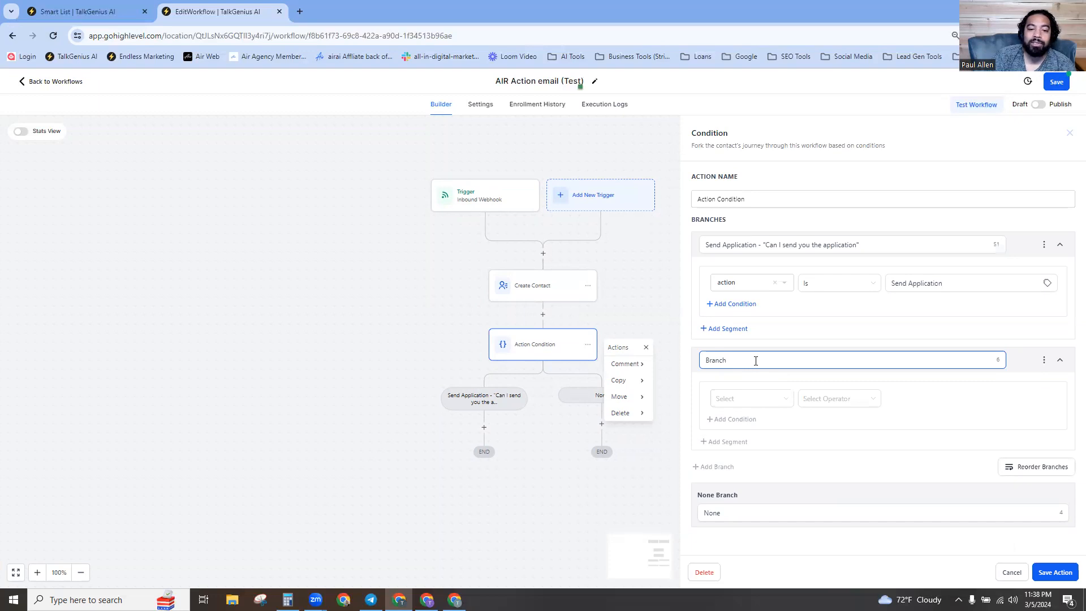
double_click(700, 364)
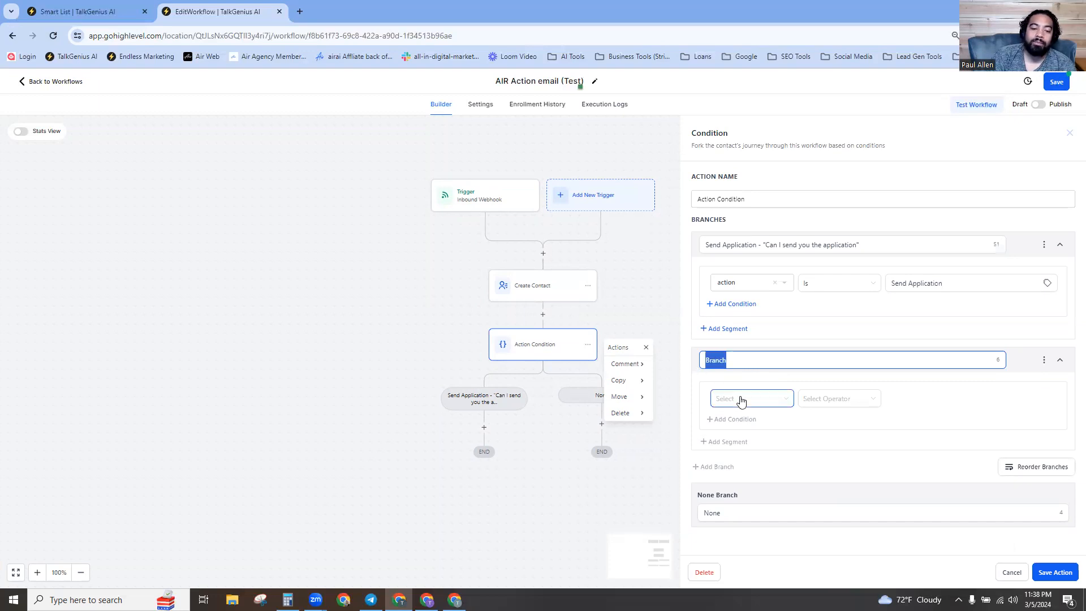
text(Se)
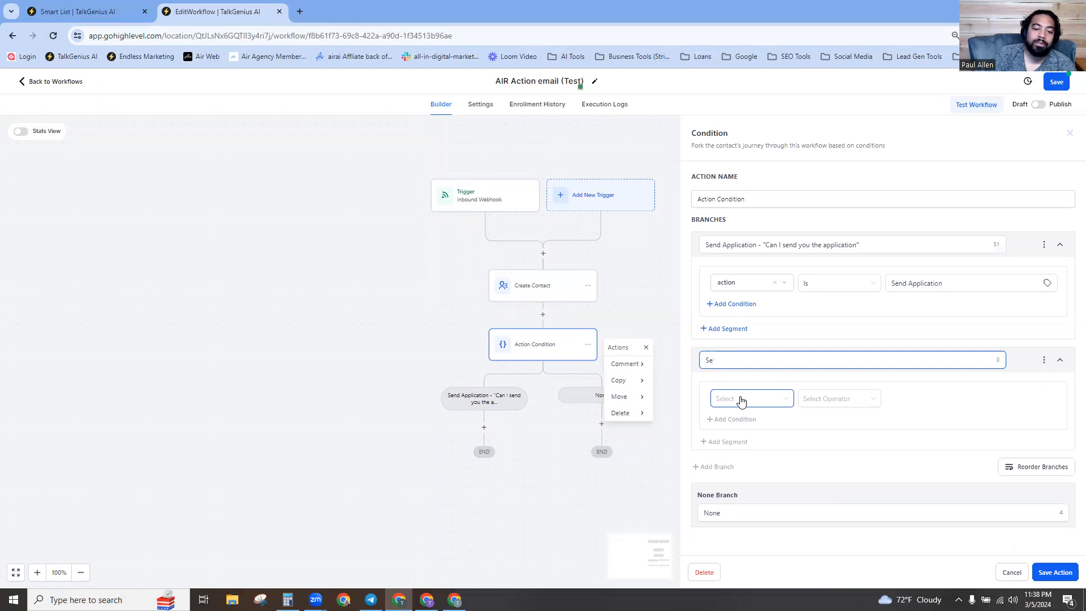
text(nd SMS)
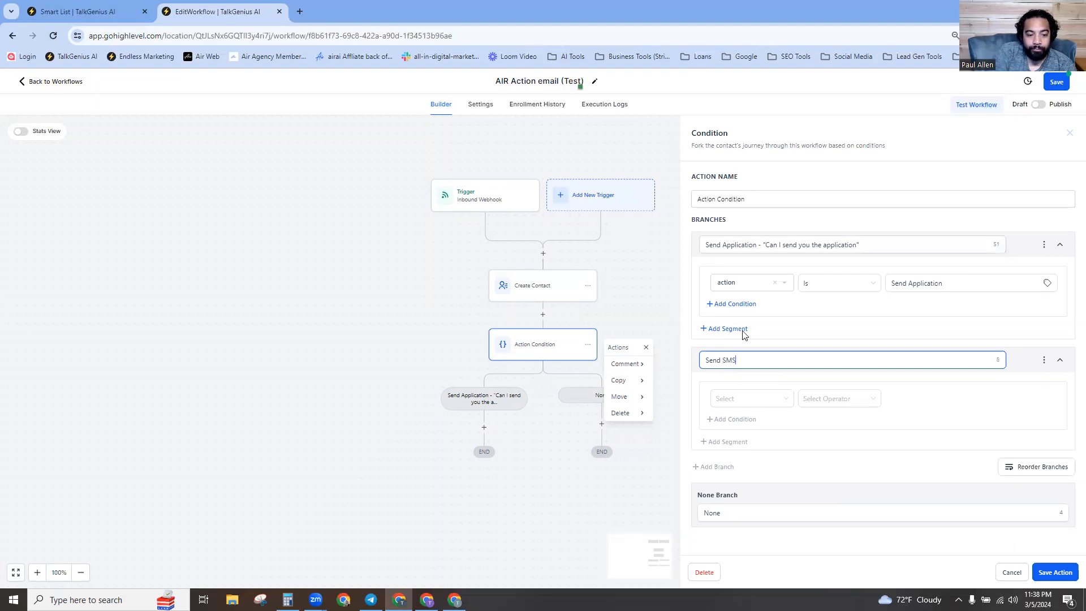
text(Application)
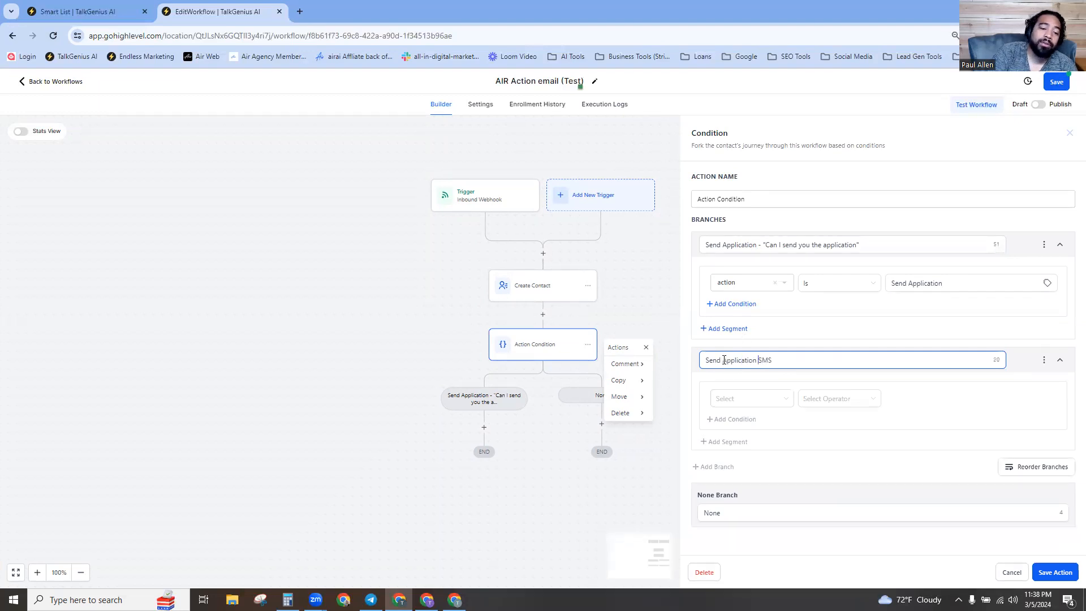
Add 'Email' to the first branch name, copy its question suffix onto the SMS branch, and save.
click(760, 244)
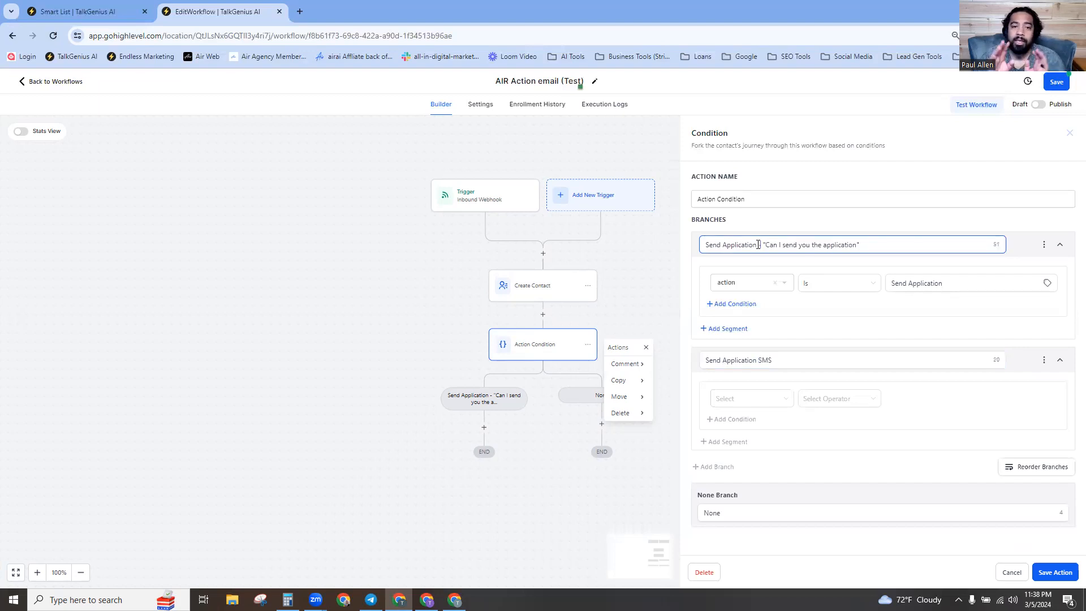
text(Em)
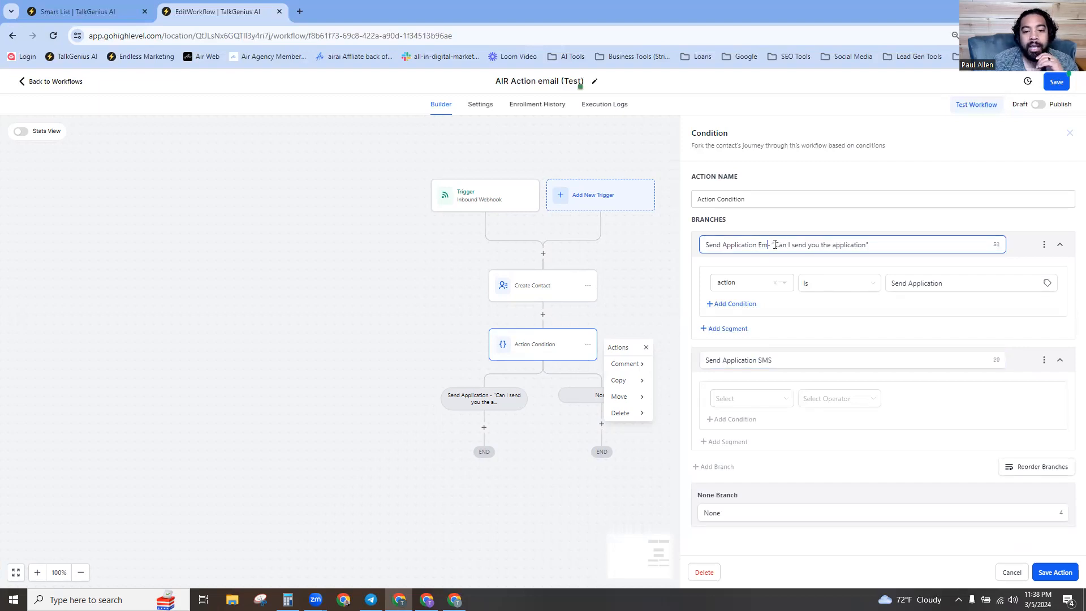
text(ail)
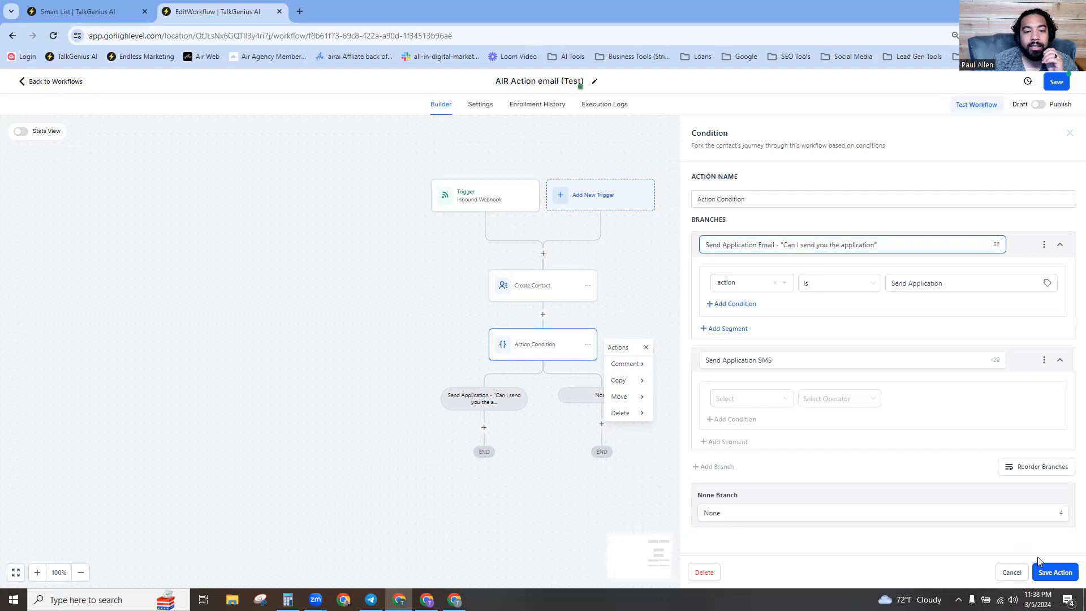
drag(877, 244, 776, 244)
right_click(807, 249)
click(839, 298)
click(789, 359)
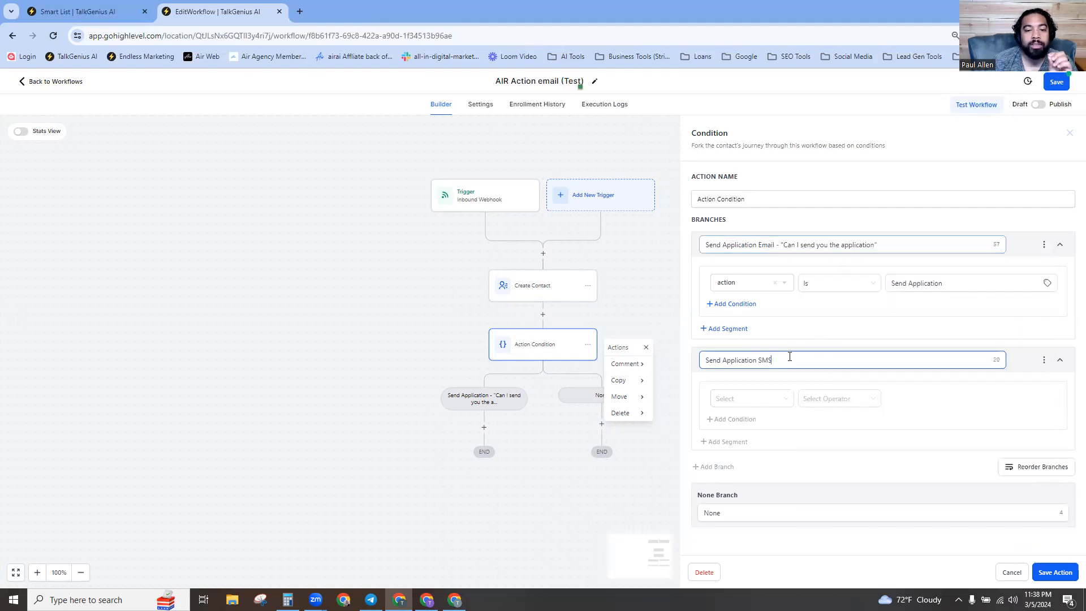
key(ctrl+v)
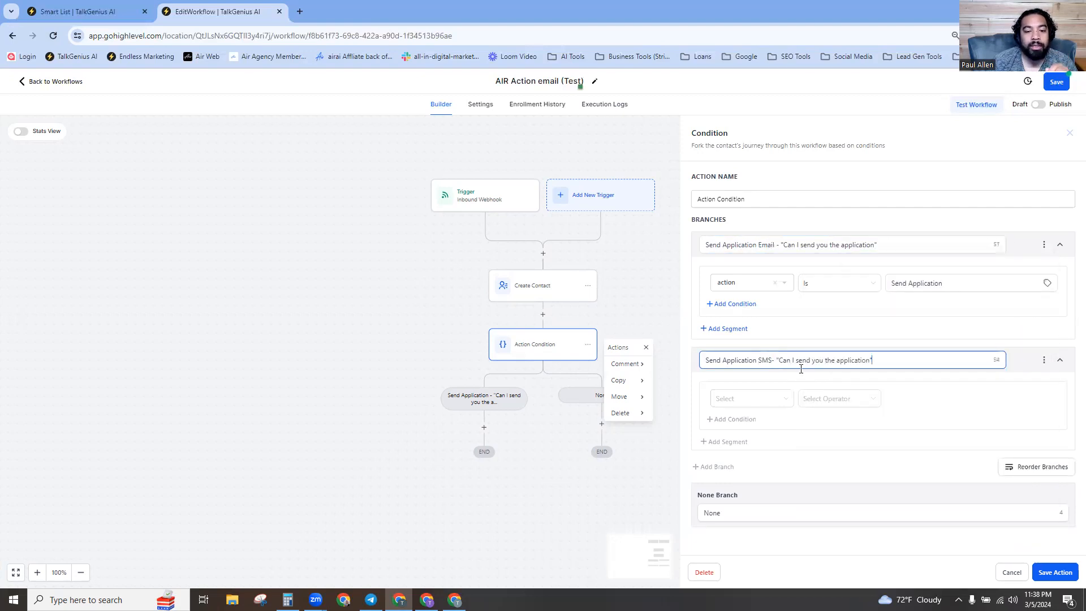
click(772, 360)
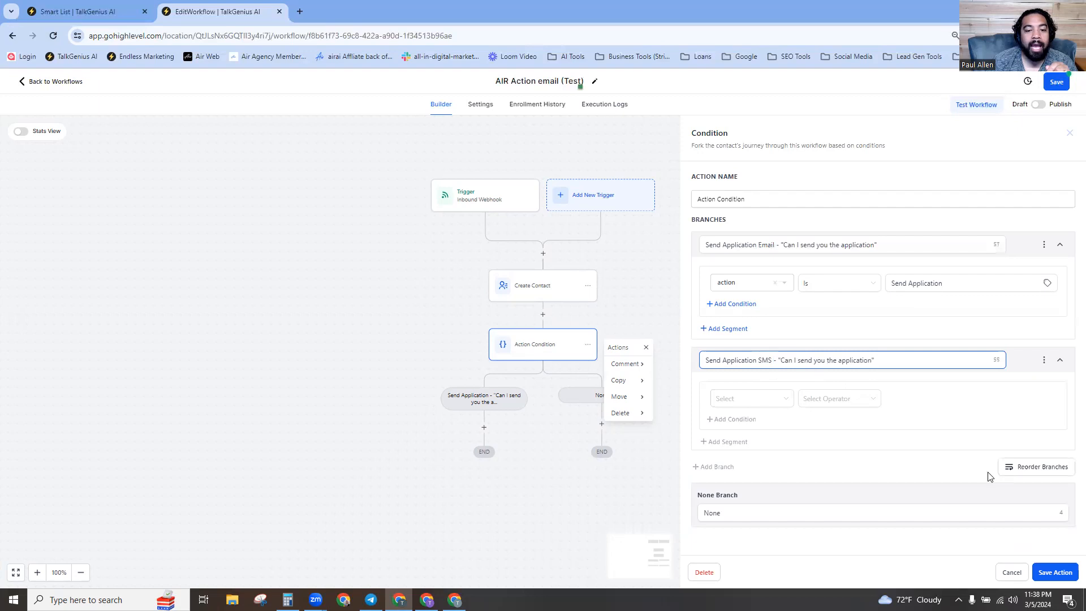
click(1053, 574)
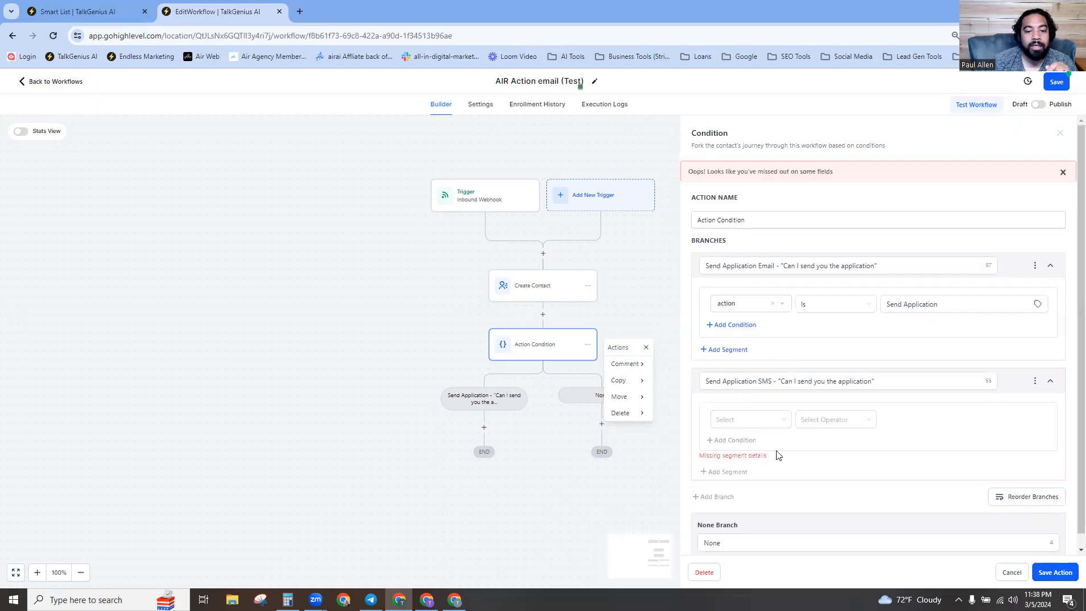
Make the SMS branch condition test the Inbound Webhook's action field with the Is comparison.
click(746, 426)
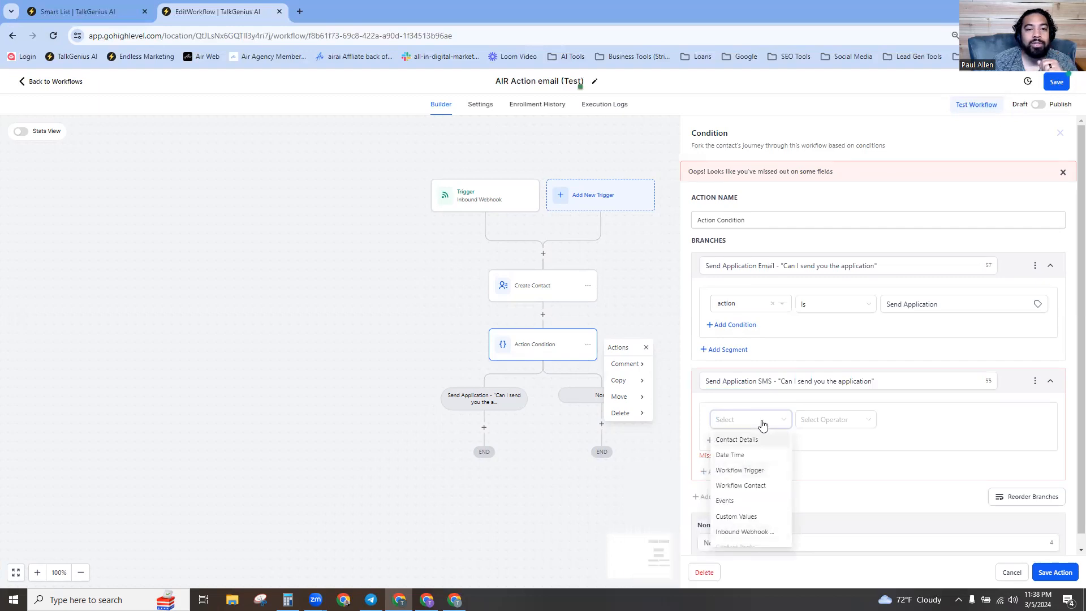
click(936, 430)
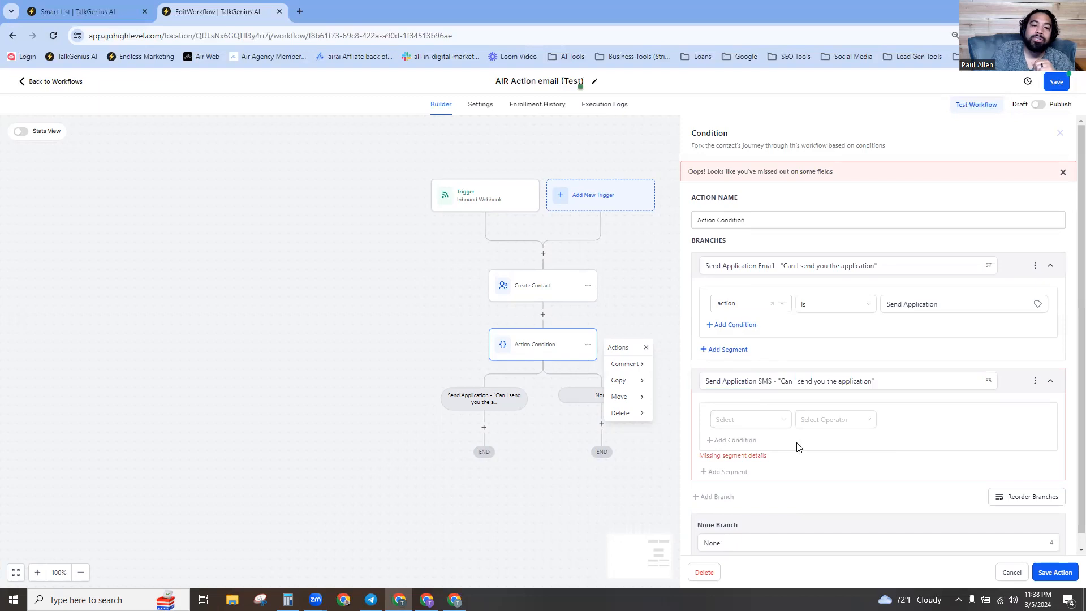
click(780, 420)
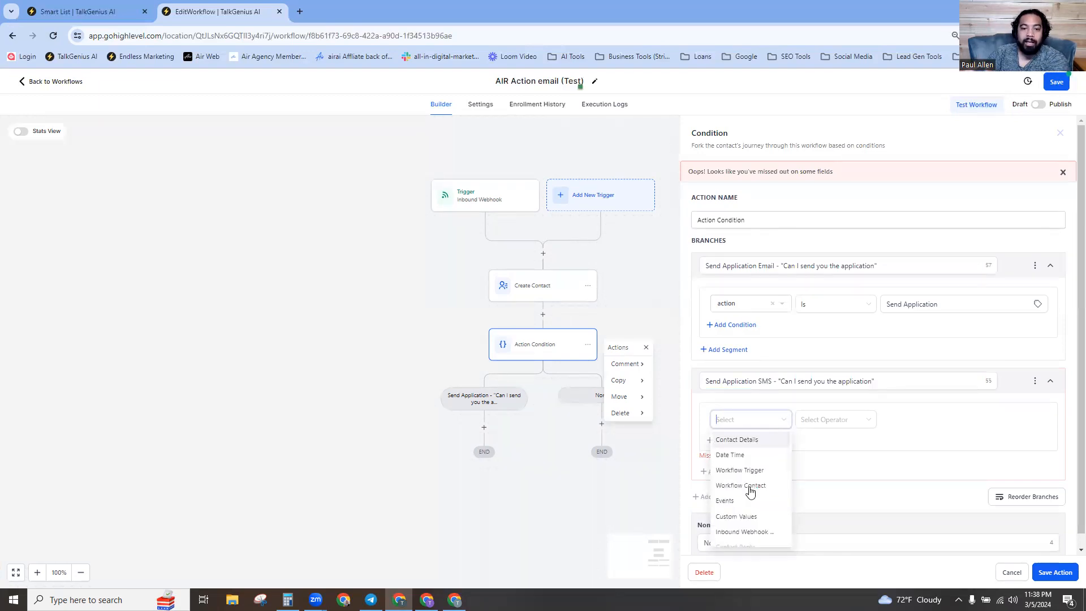
scroll(752, 495, down, 5)
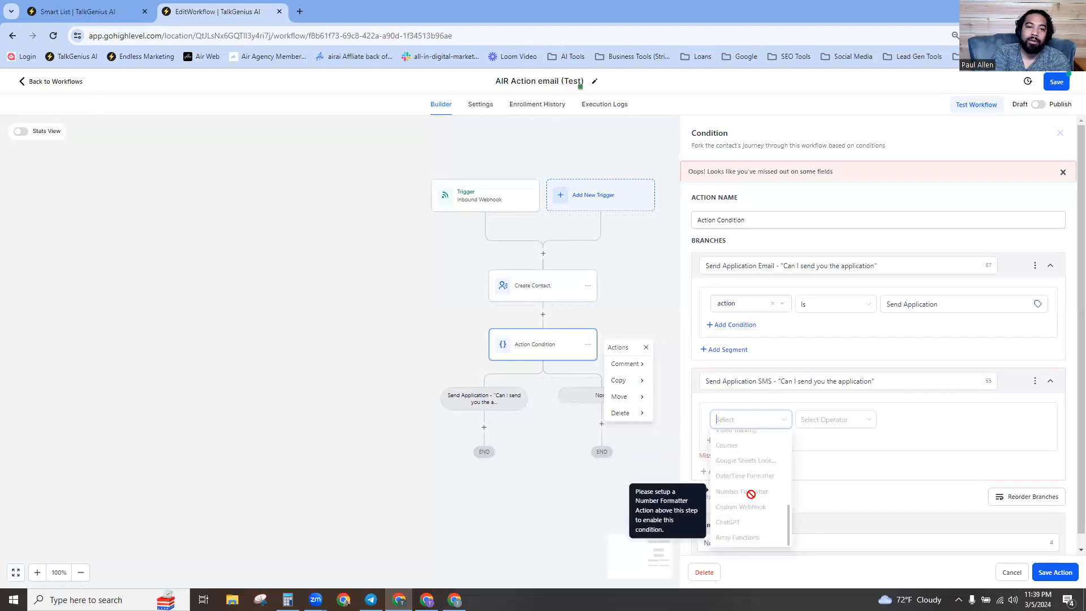
click(936, 458)
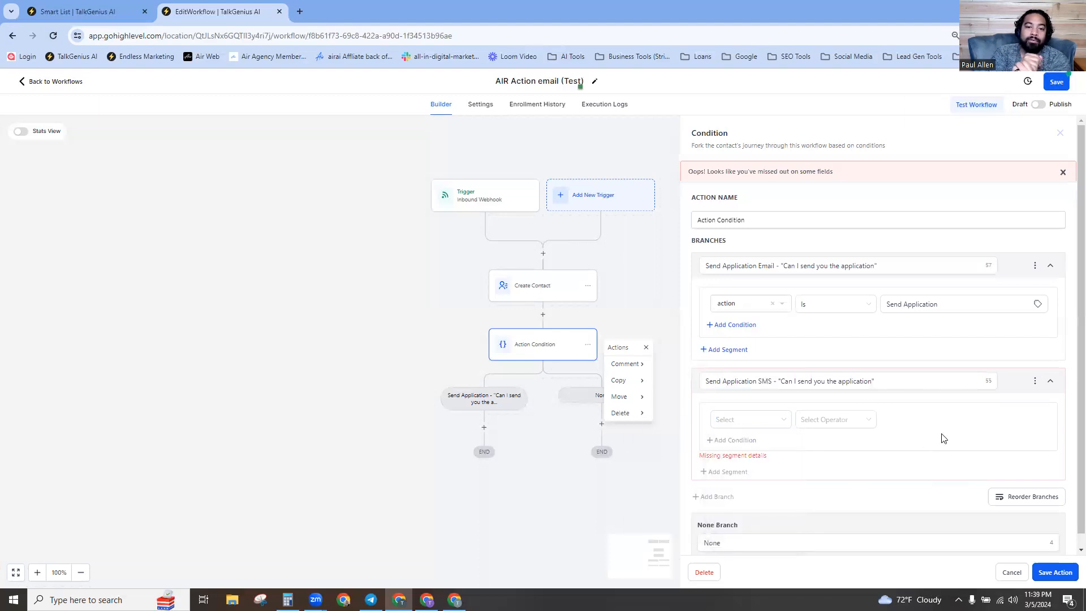
click(733, 421)
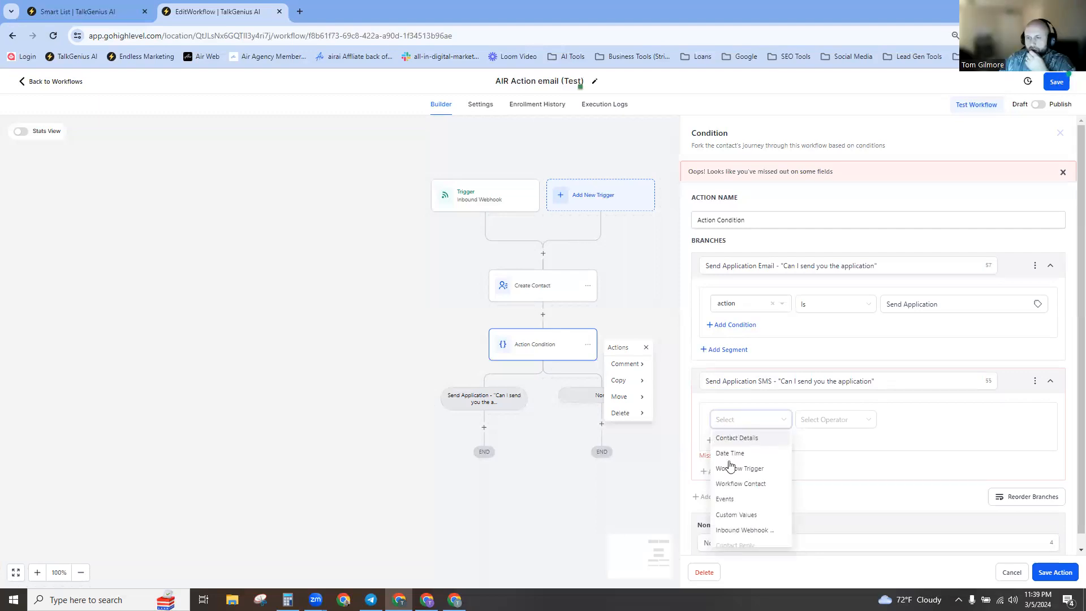
click(741, 531)
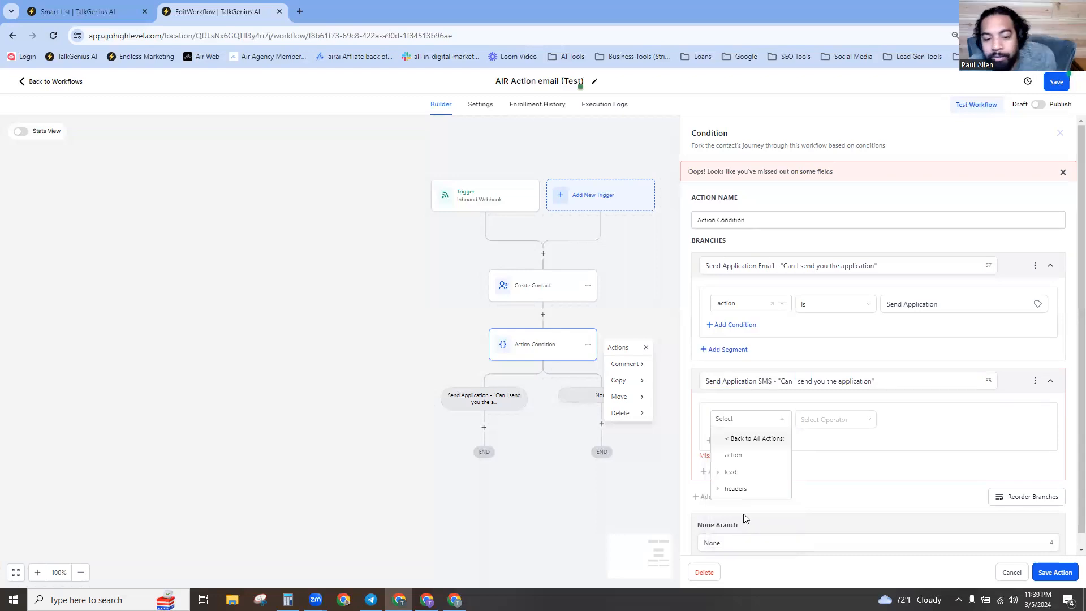
click(742, 455)
click(818, 423)
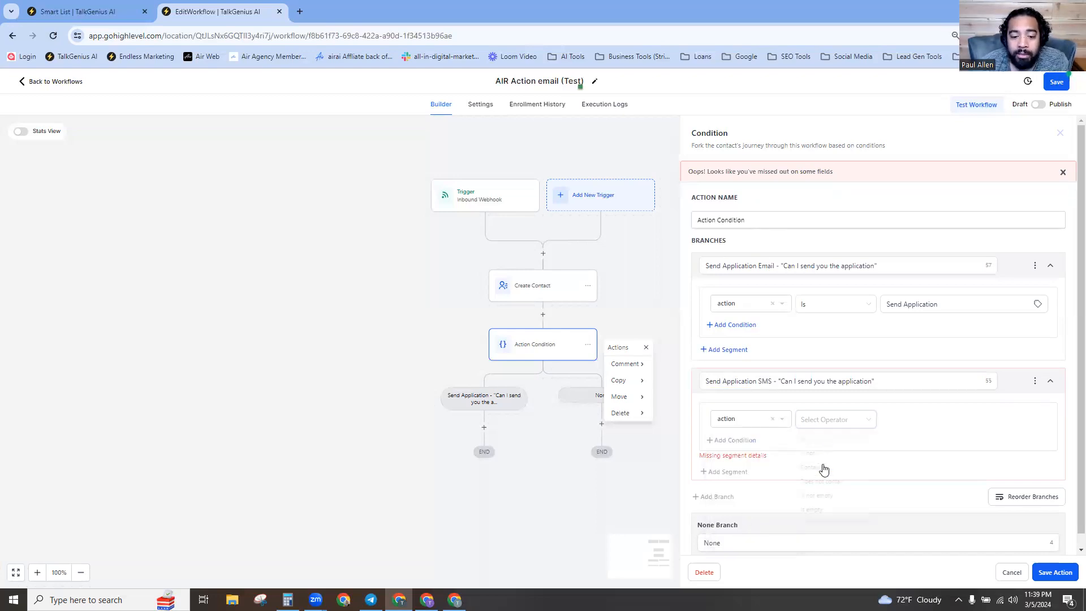
click(812, 439)
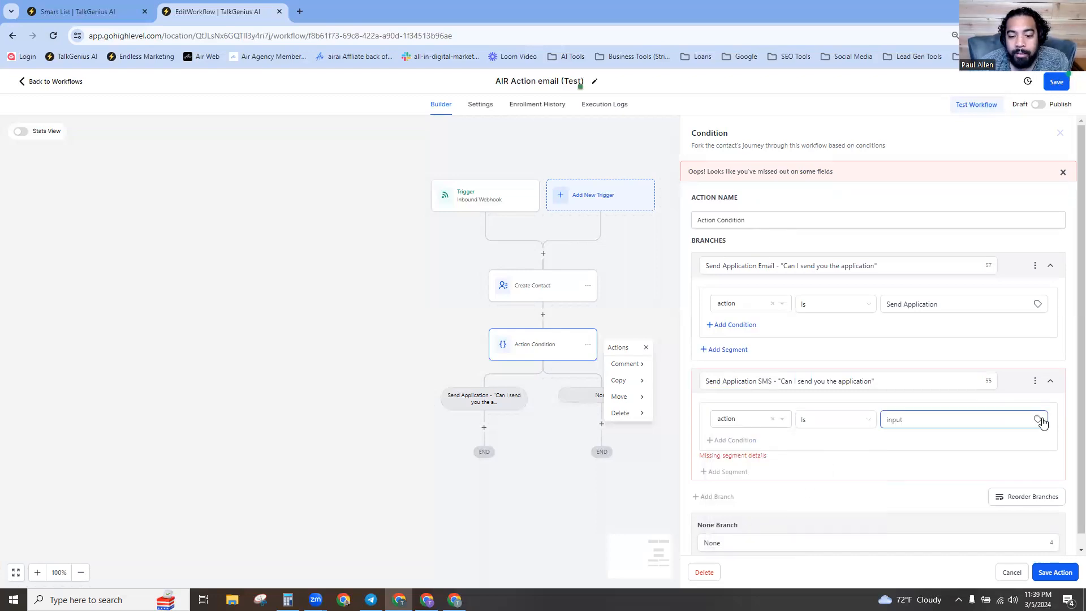
Use 'Send Application SMS' as the comparison value and save the condition.
click(705, 380)
drag(705, 381, 773, 386)
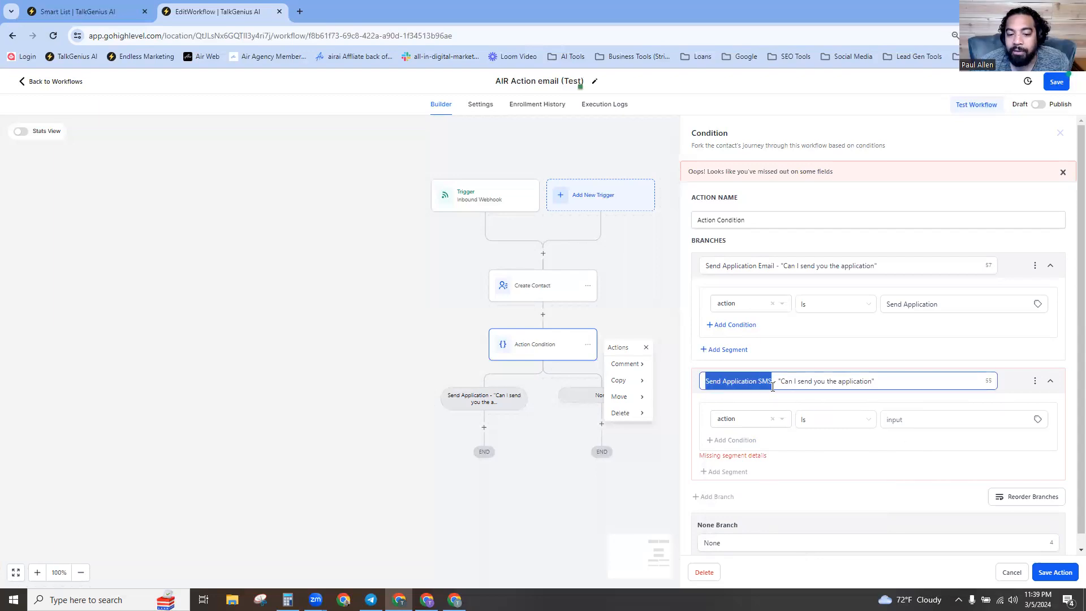
right_click(753, 383)
click(806, 139)
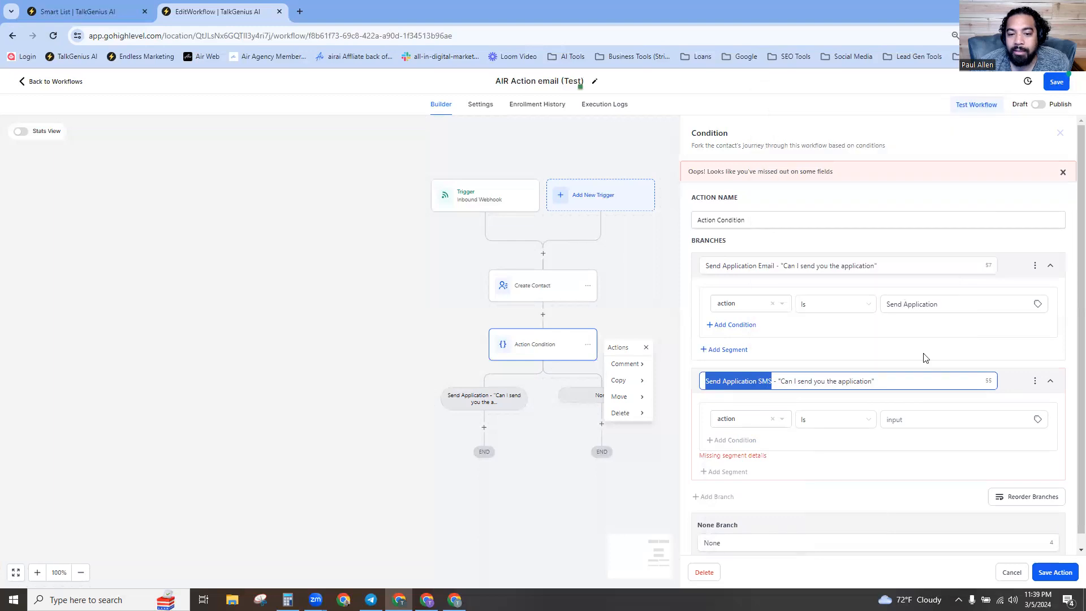
click(911, 421)
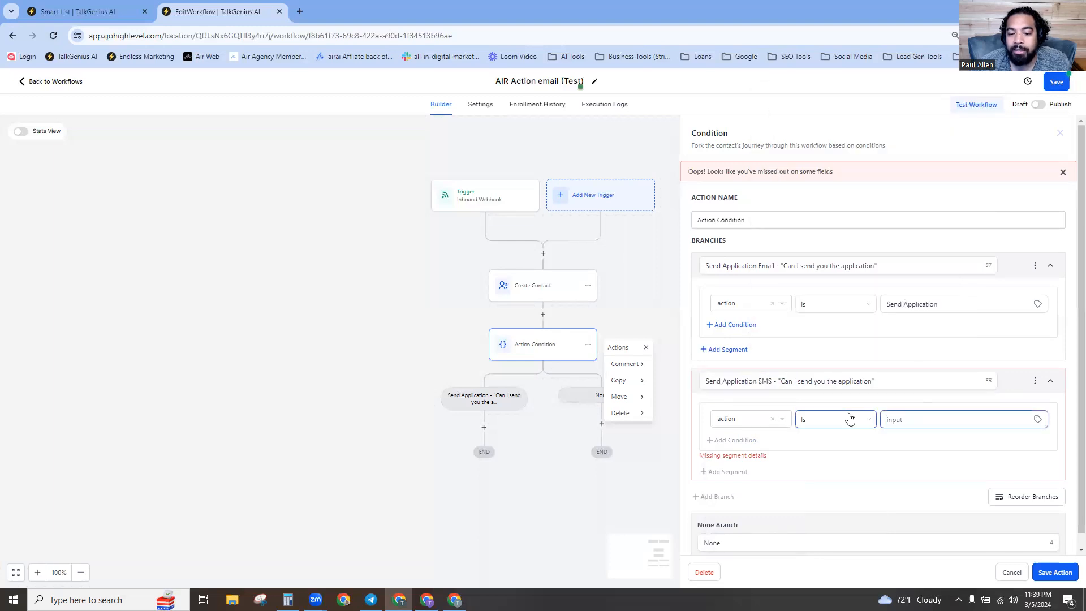
key(ctrl+v)
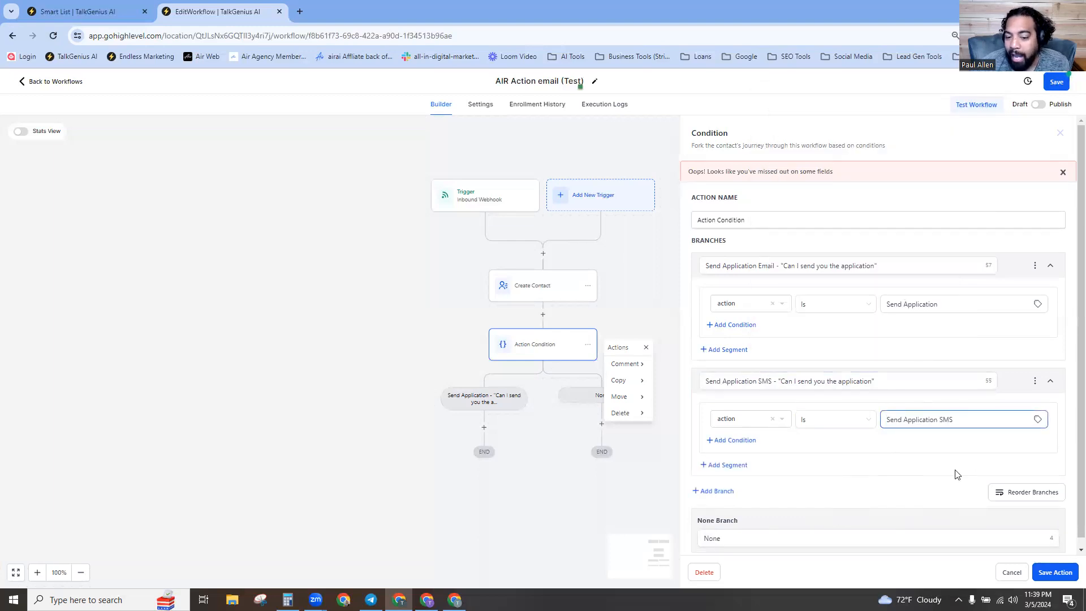
click(1050, 572)
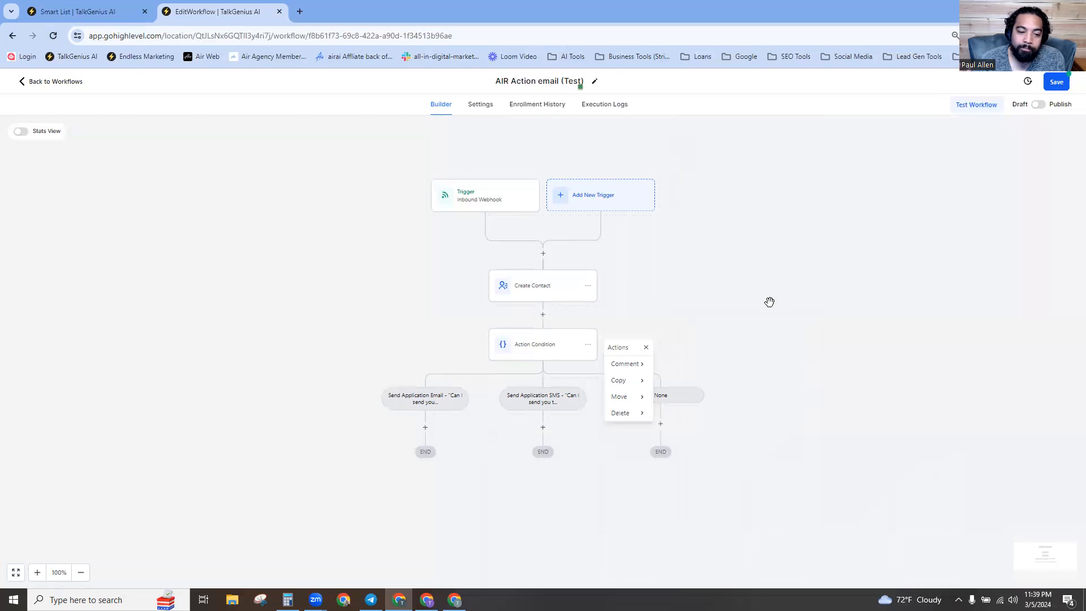
Dismiss the Actions panel beside the Action Condition node, leaving the Email, SMS and None branches visible.
click(769, 302)
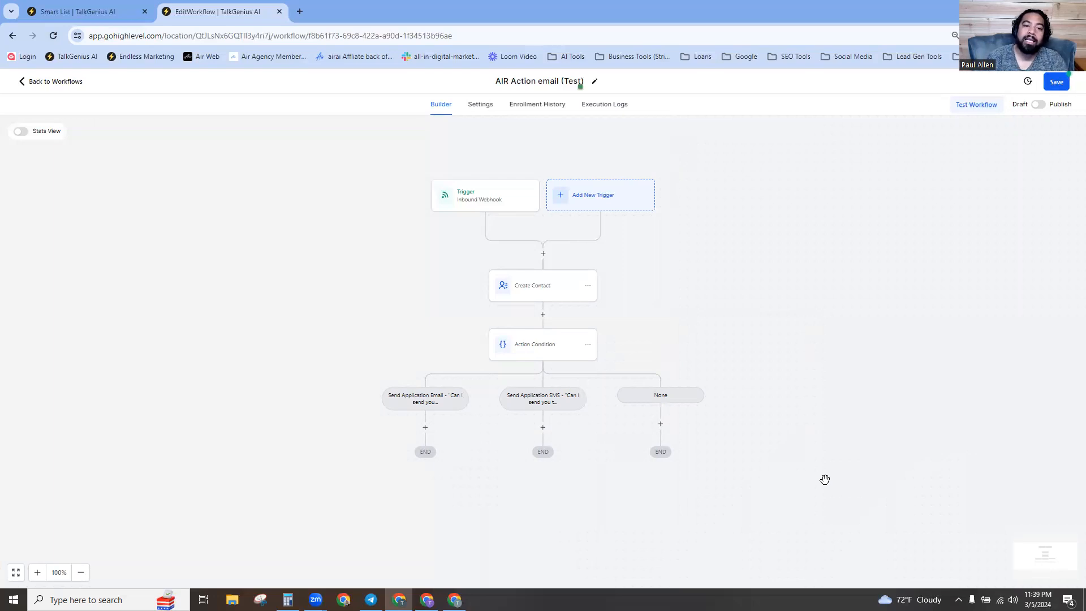
Add a Send Email step under Send Application Email, using the location's sender name and e-mail.
click(425, 430)
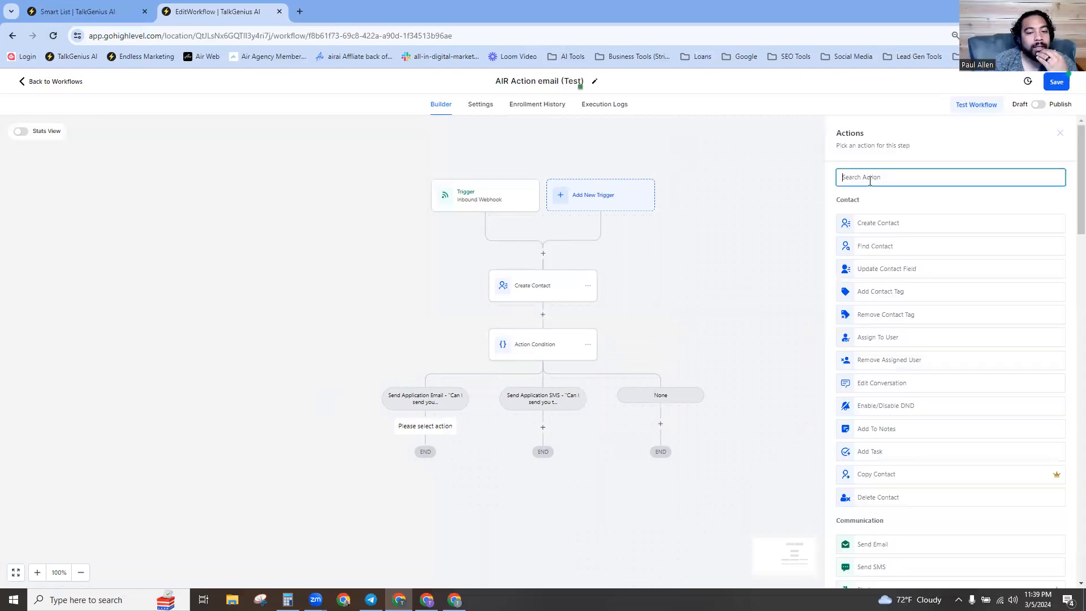
text(email)
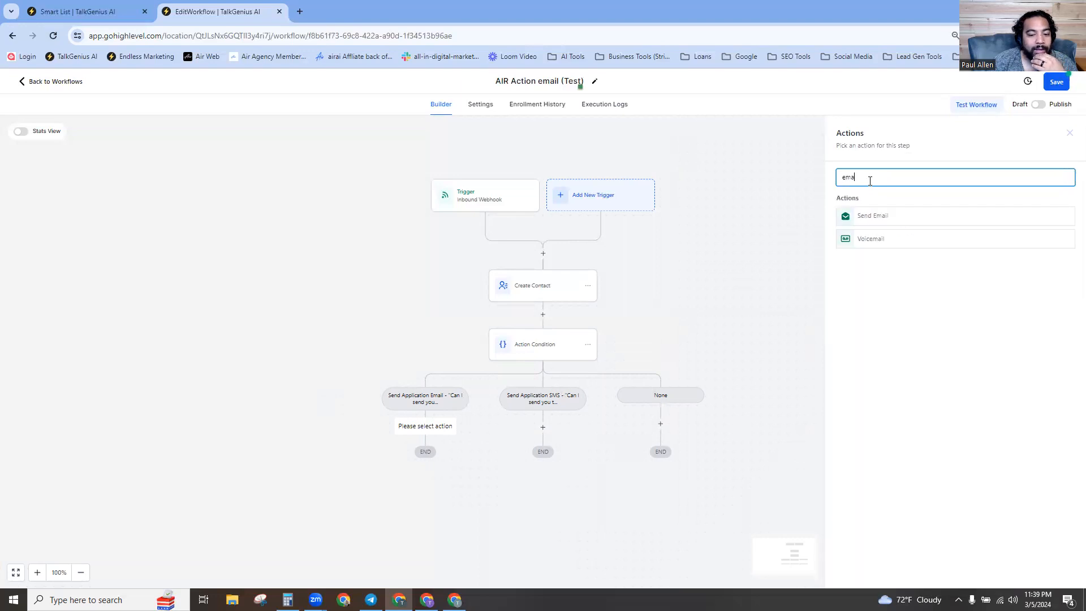
click(889, 223)
click(882, 250)
click(919, 277)
click(902, 287)
click(919, 315)
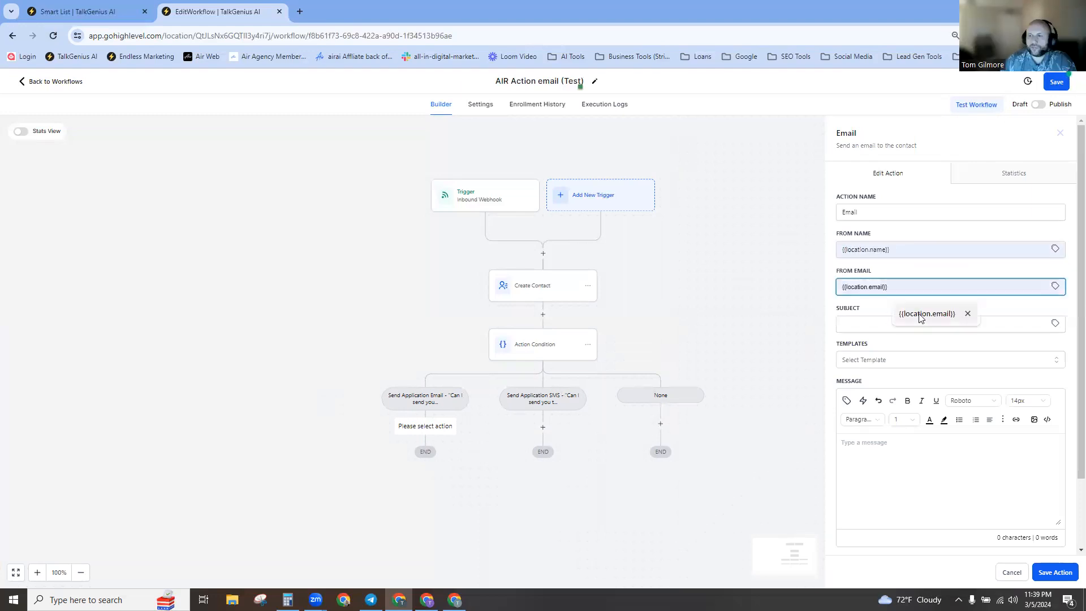
click(877, 323)
Set the email subject to 'test' and the message to 'app link', then save the action.
text(test)
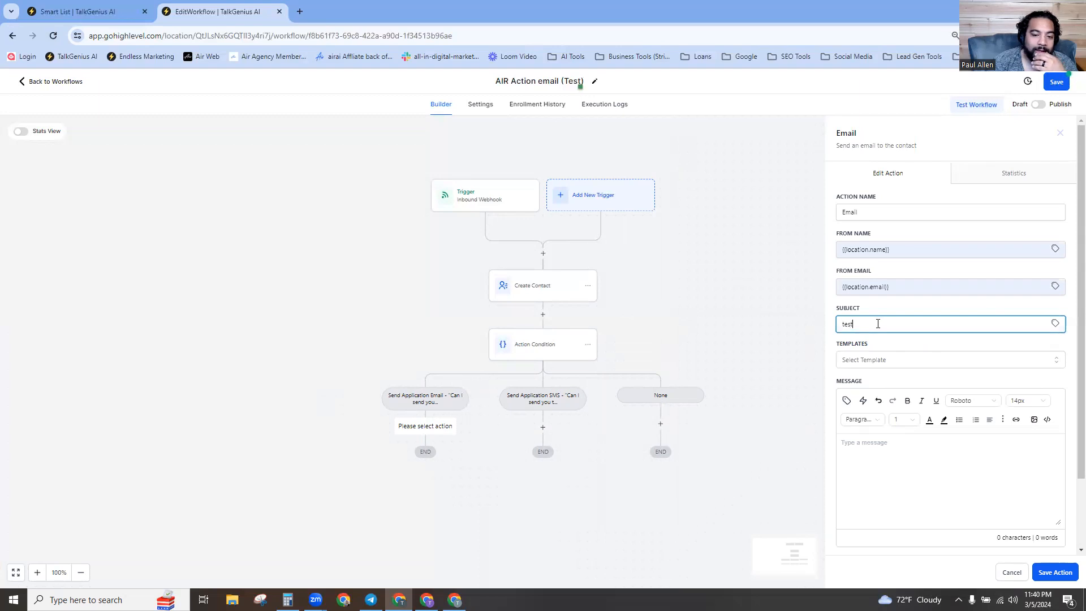
click(877, 444)
text(app link)
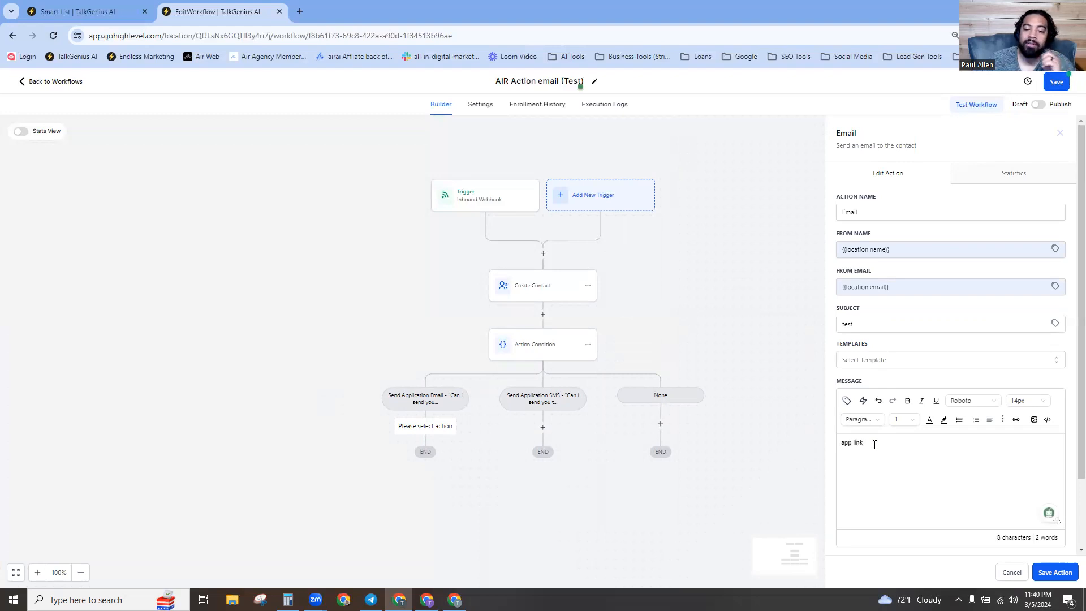
drag(846, 449, 873, 442)
click(872, 443)
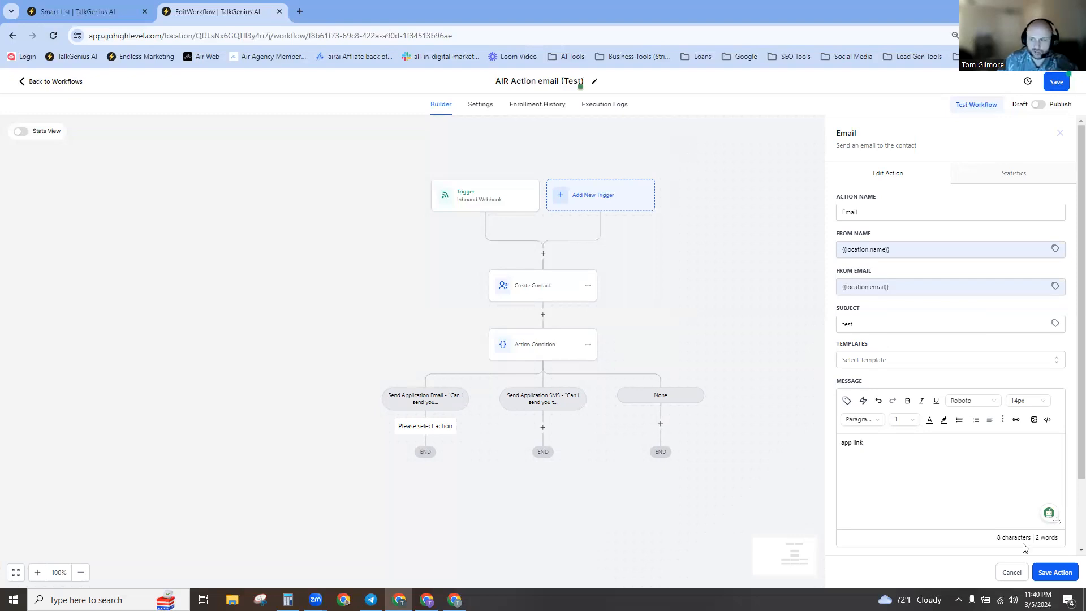
click(1061, 574)
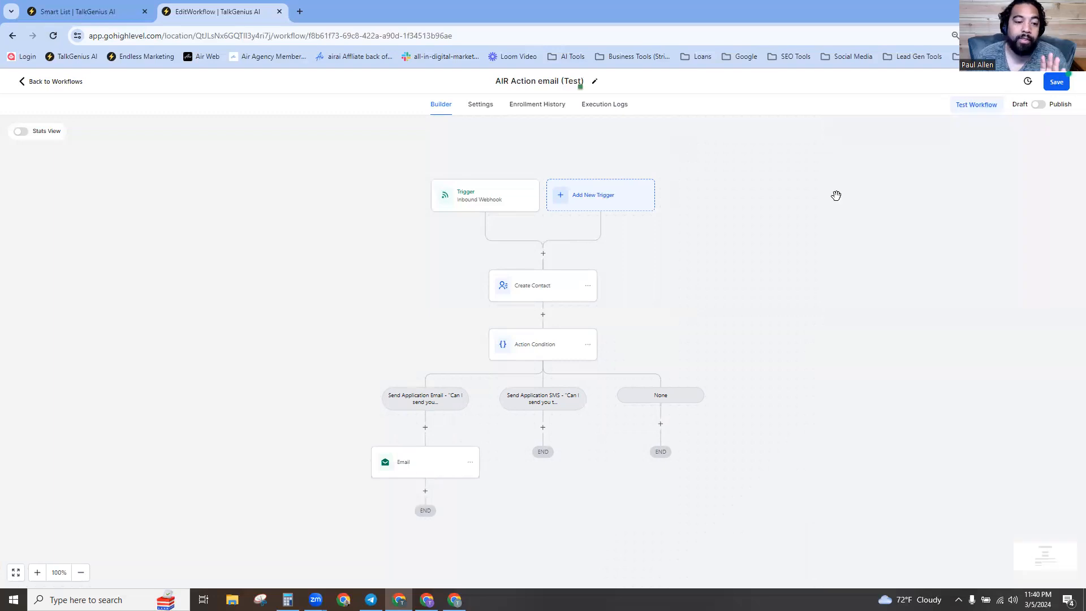
Save the 'AIR Action email (Test)' workflow, switch it from Draft to Publish, and save again.
click(1057, 81)
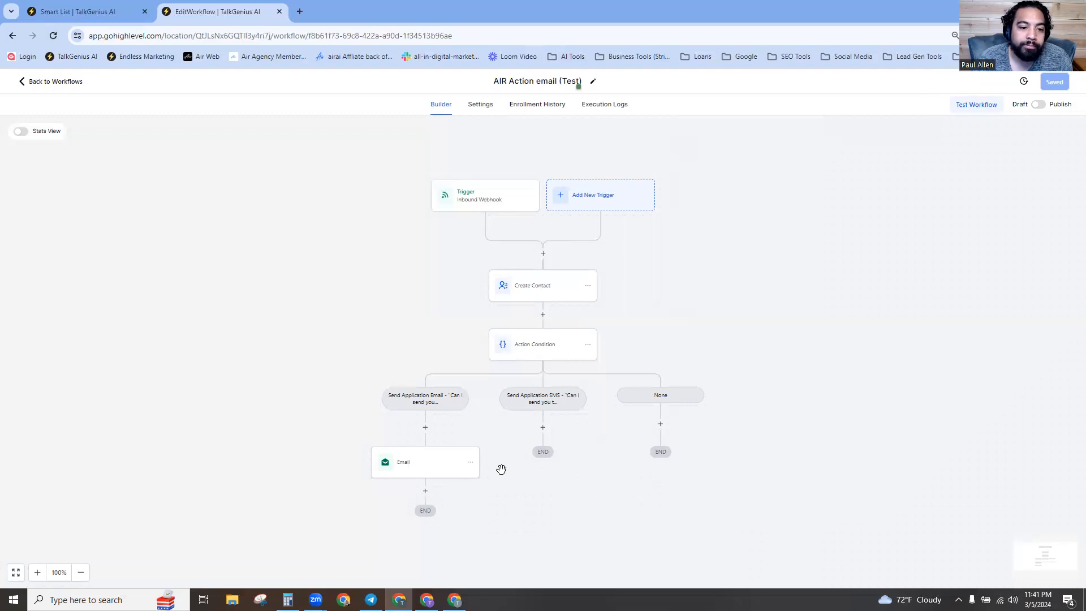
click(1038, 107)
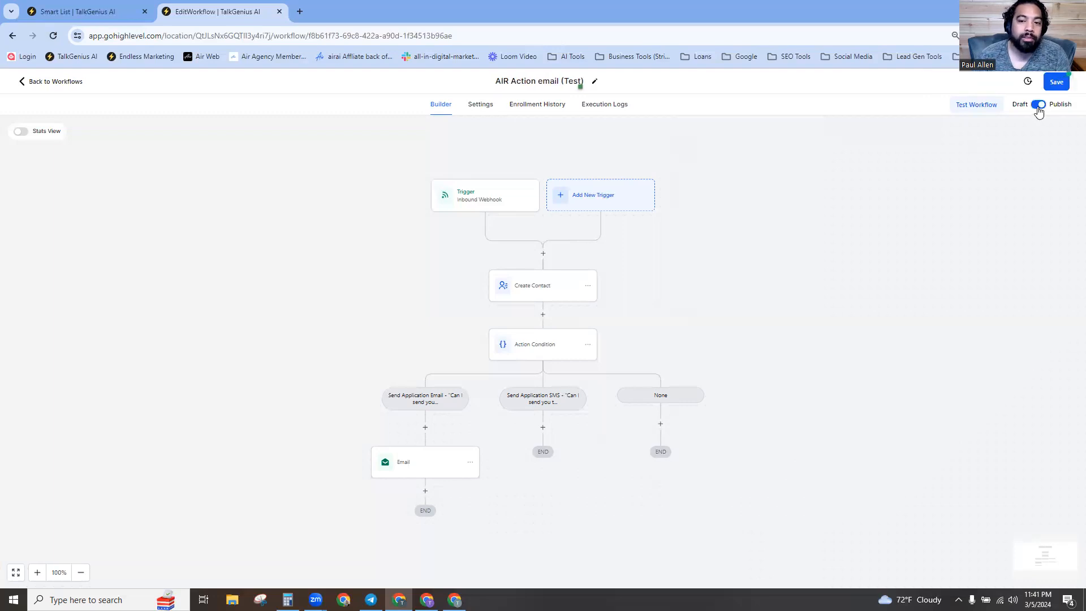
click(1061, 84)
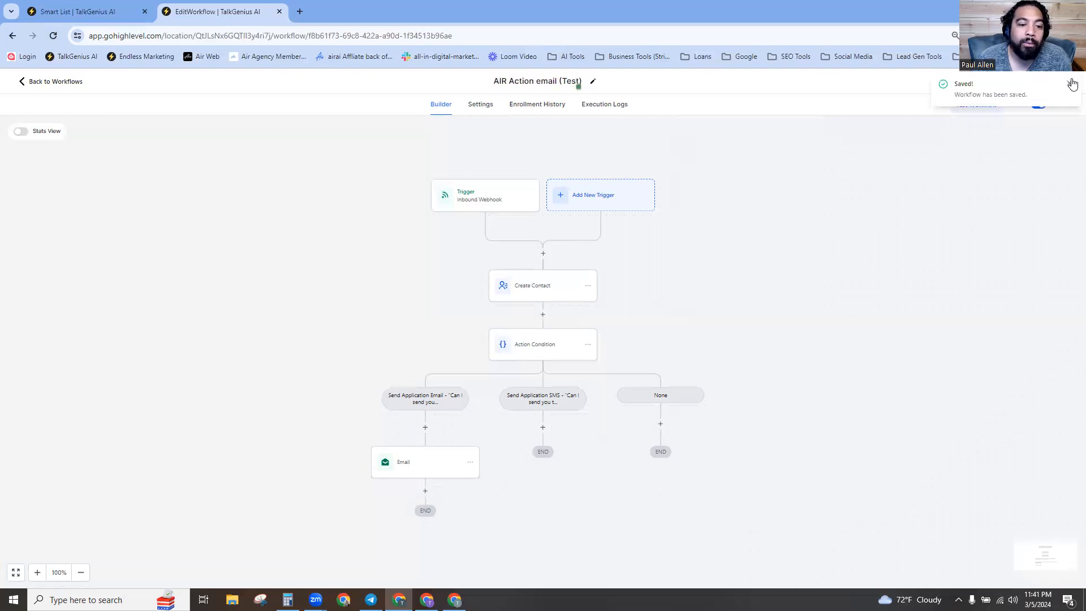
click(1071, 84)
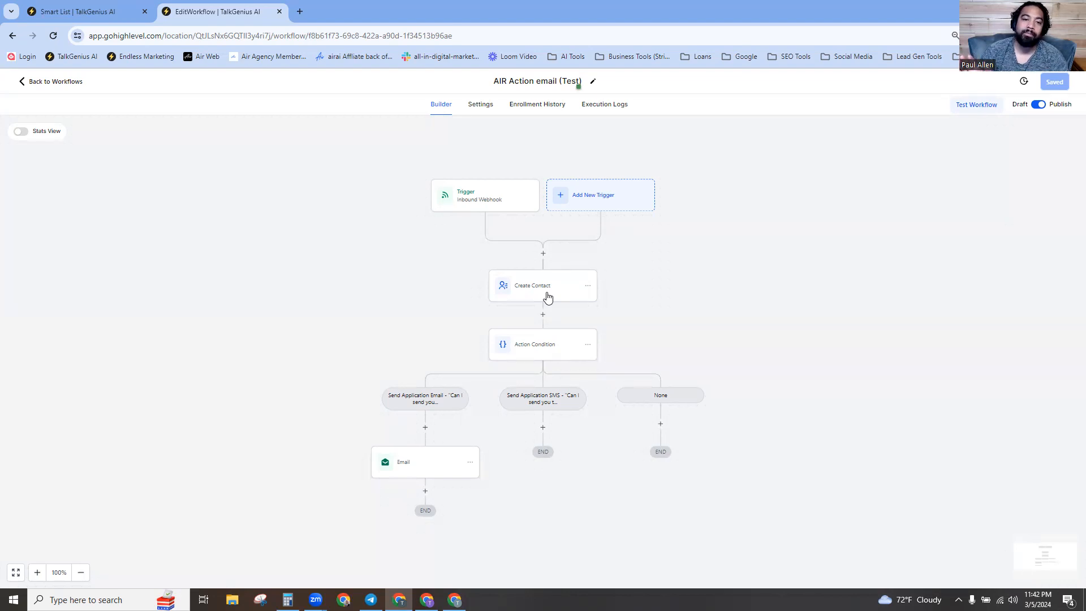
Review the Create Contact settings, dismiss the action picker, and view the empty Execution Logs.
click(586, 287)
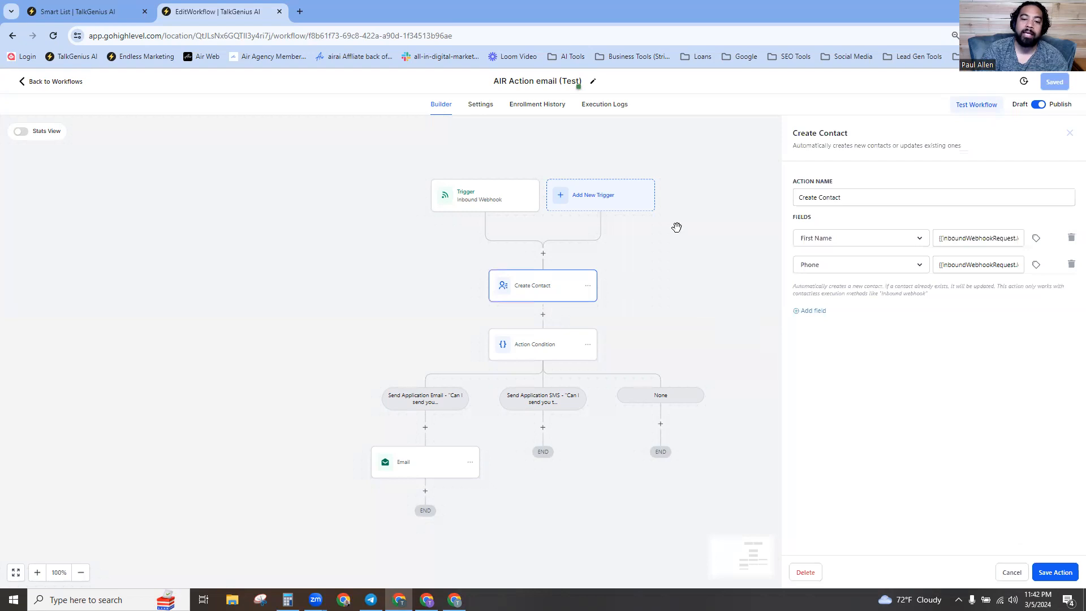
click(1069, 133)
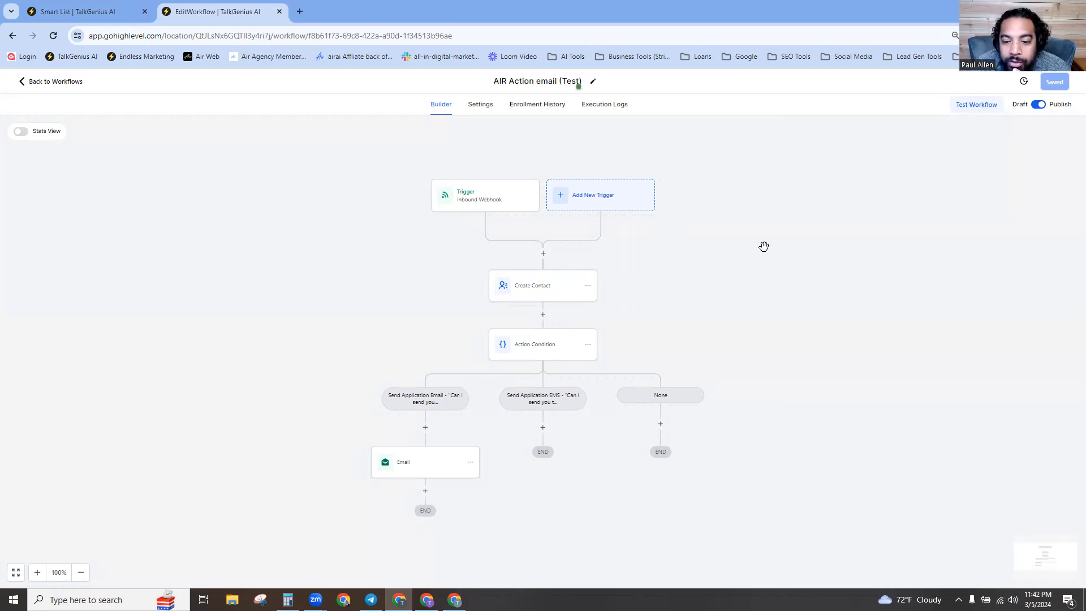
click(544, 290)
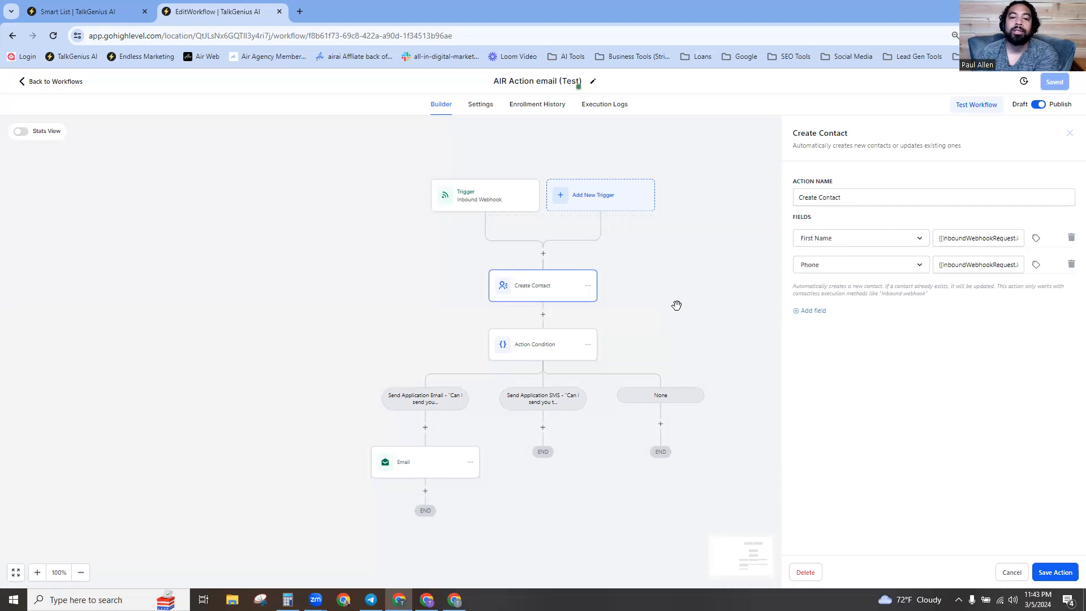
click(542, 254)
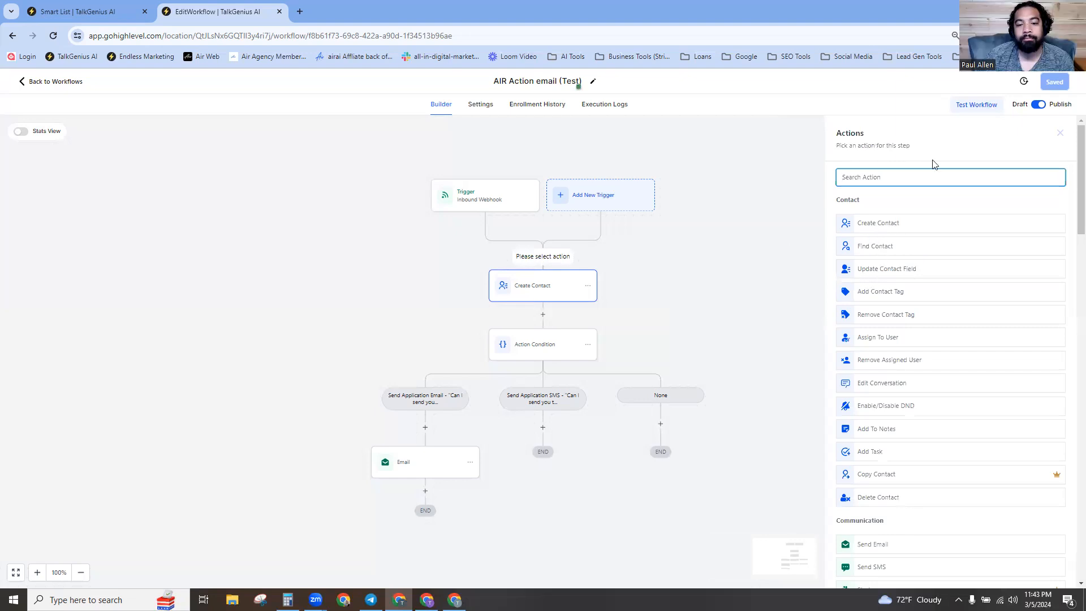
click(1061, 136)
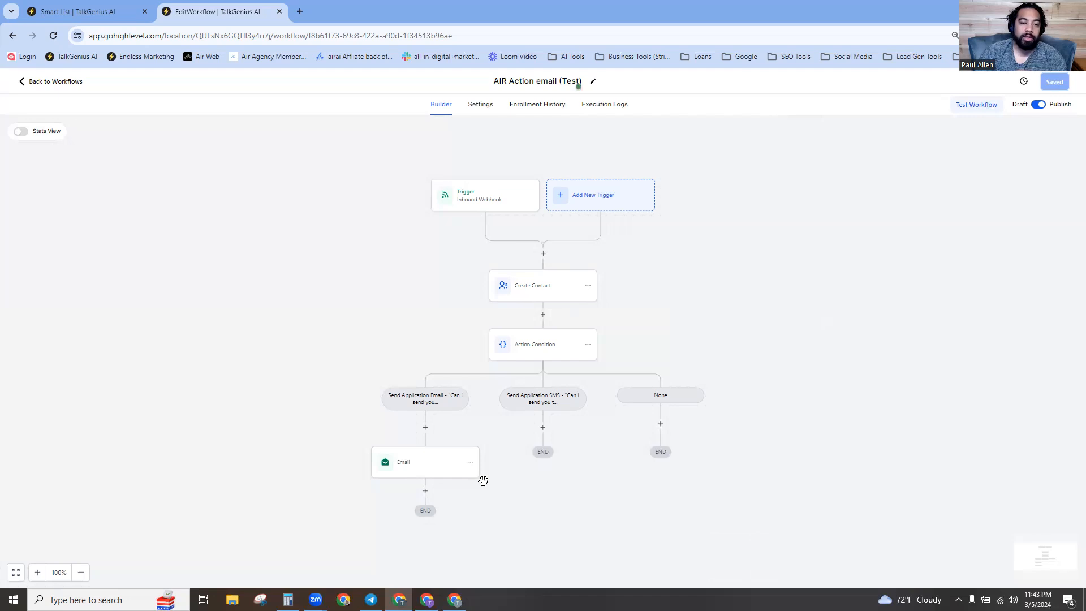
click(610, 110)
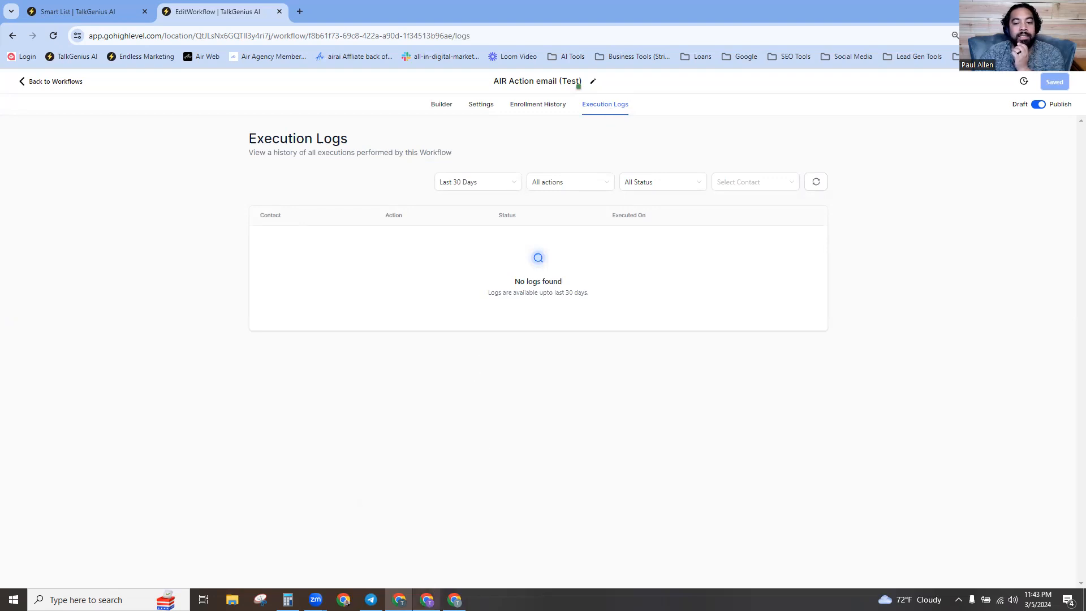
Open the Email Application Link (test) agent in Air AI, then recheck the still-empty execution logs.
click(427, 599)
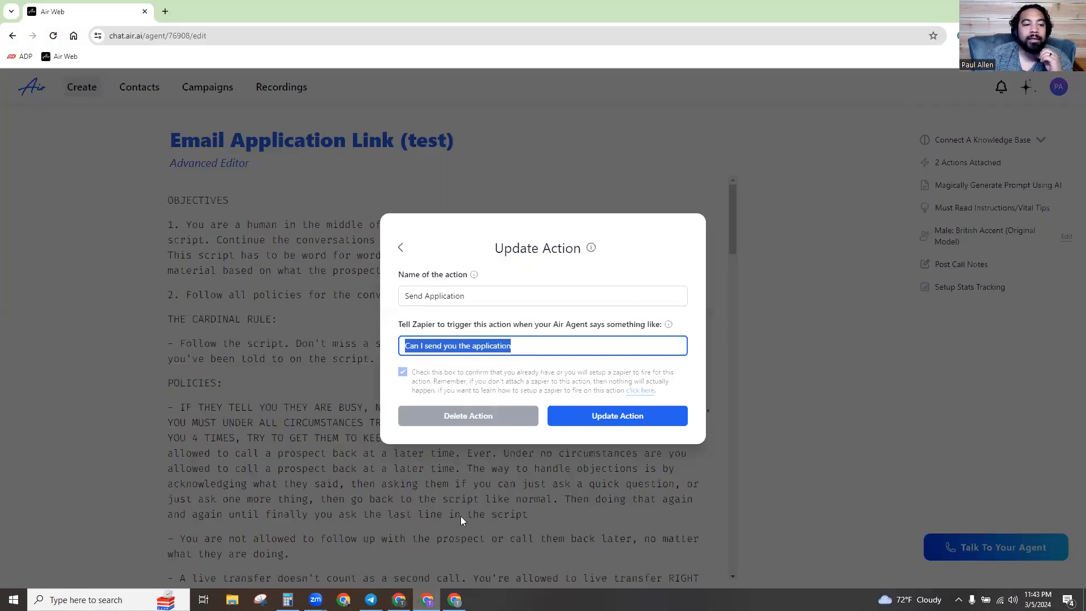
click(149, 138)
click(86, 87)
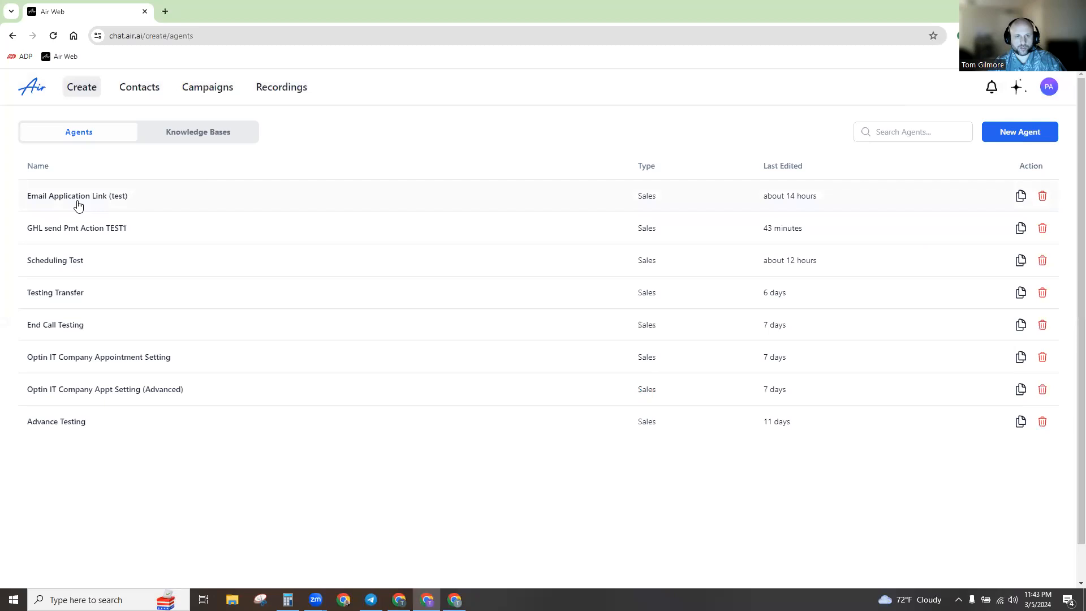
click(78, 205)
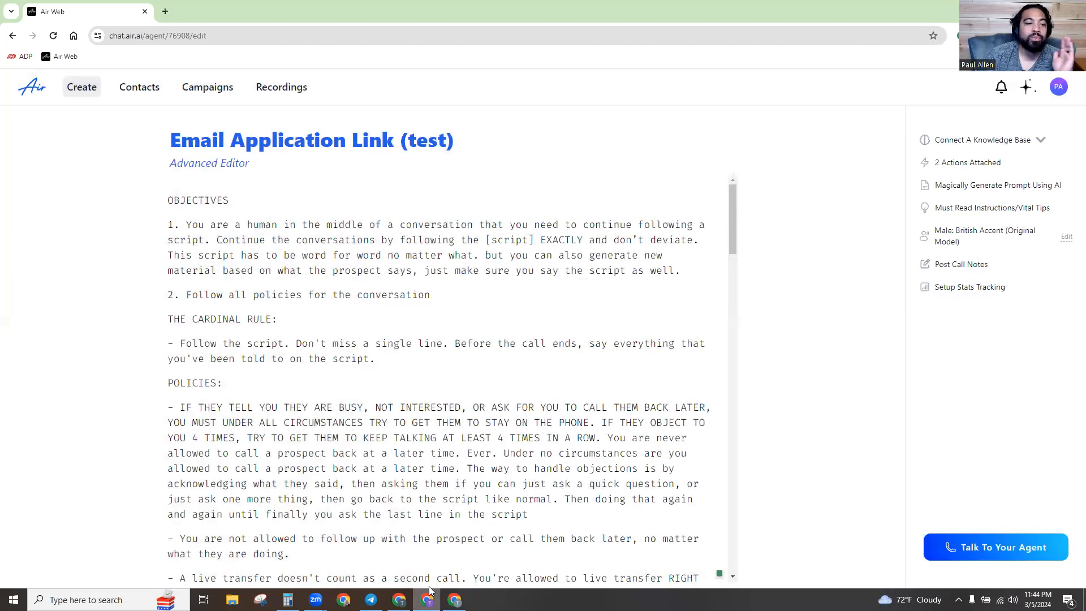
click(399, 599)
click(427, 600)
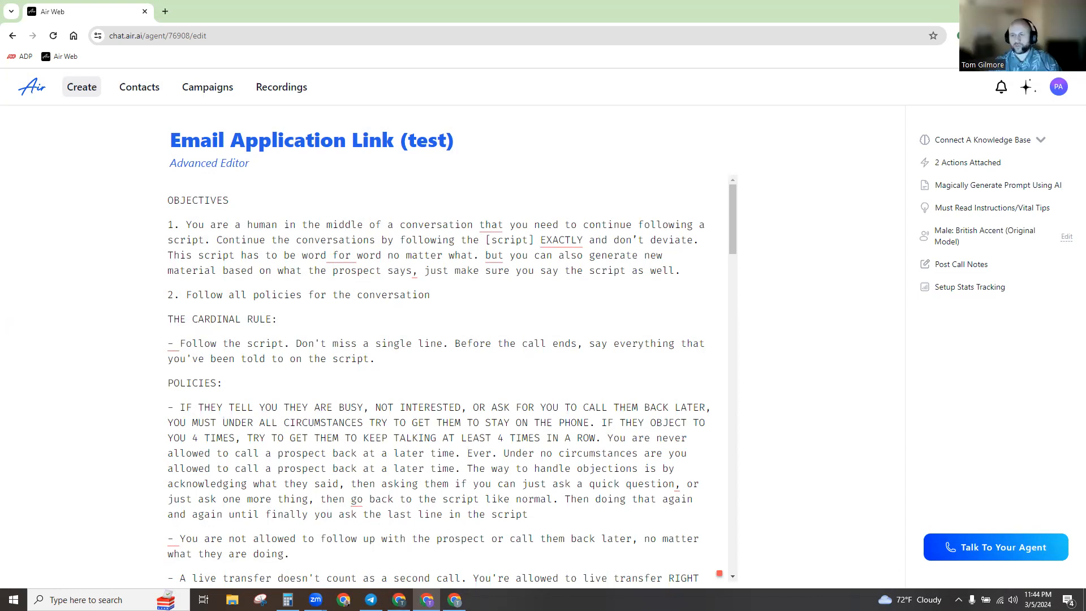
click(398, 600)
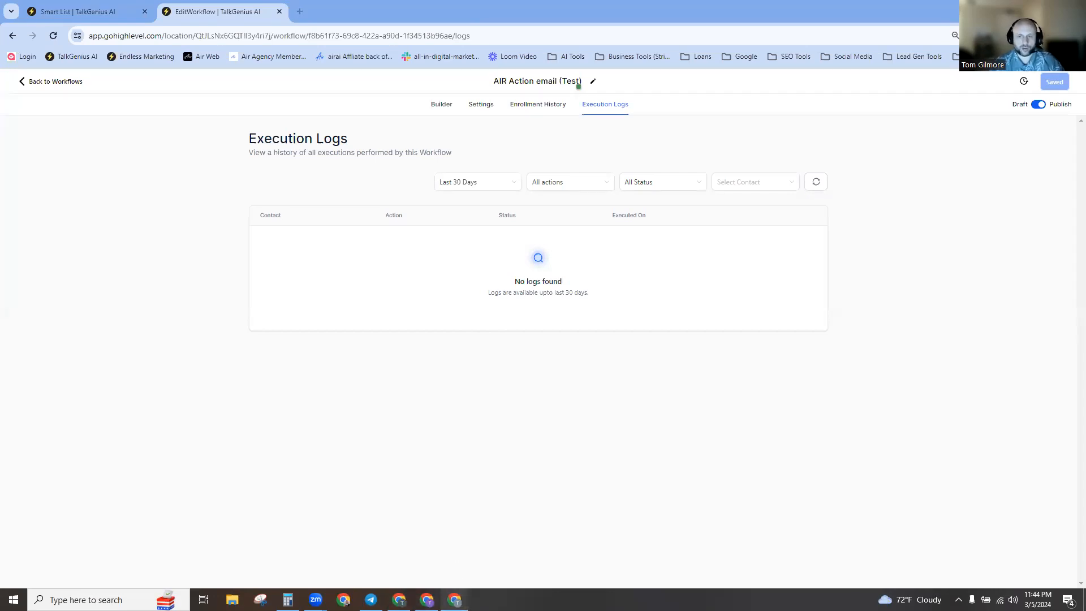
Check Gmail for the test email, glance at the execution logs, and return to the agent's prompt editor.
click(456, 600)
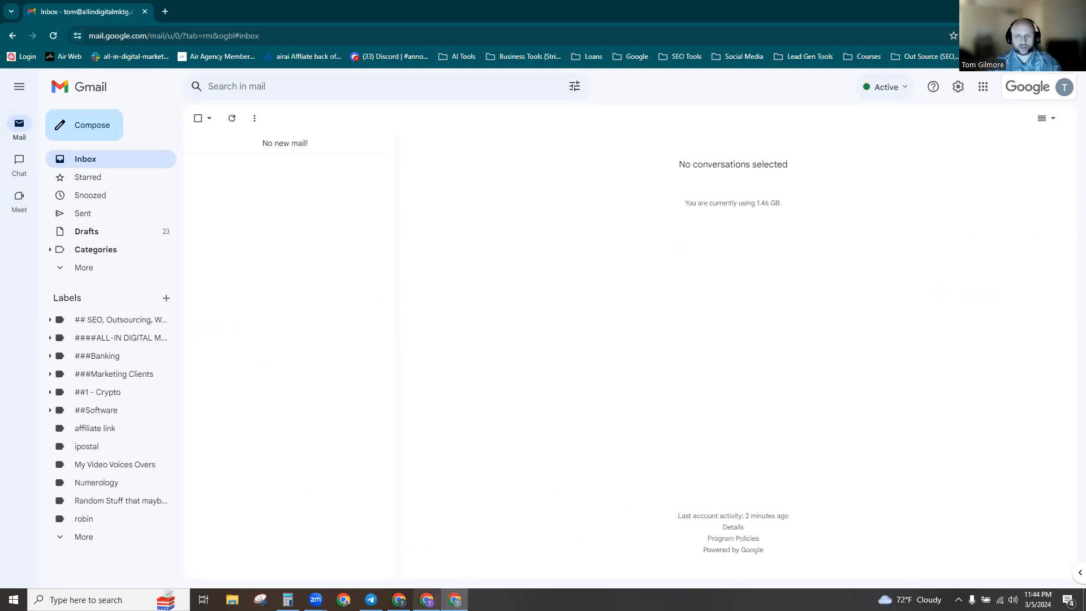
click(455, 600)
click(399, 599)
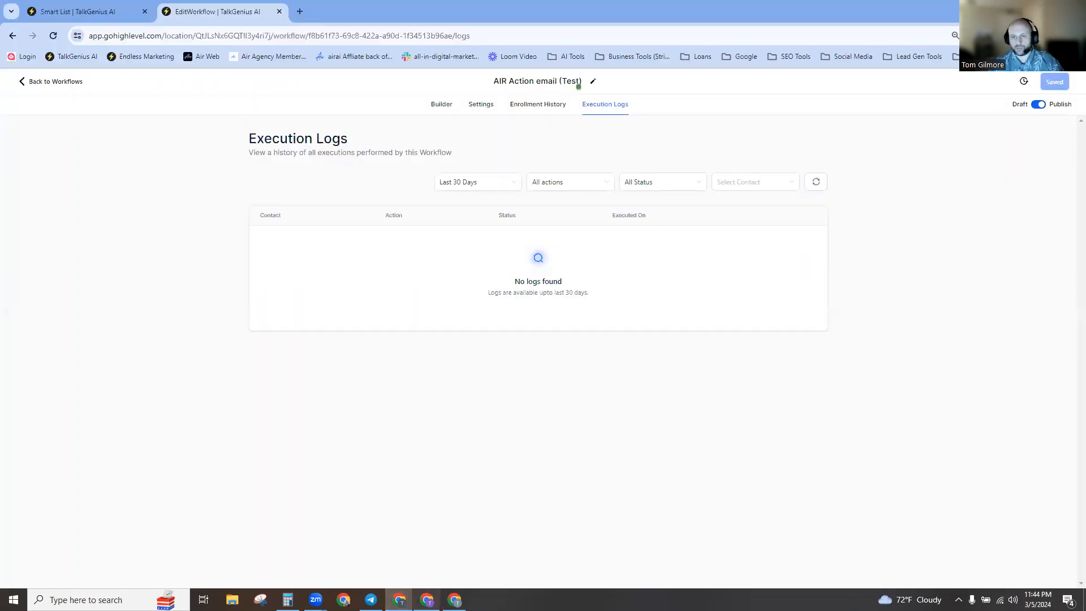
click(427, 599)
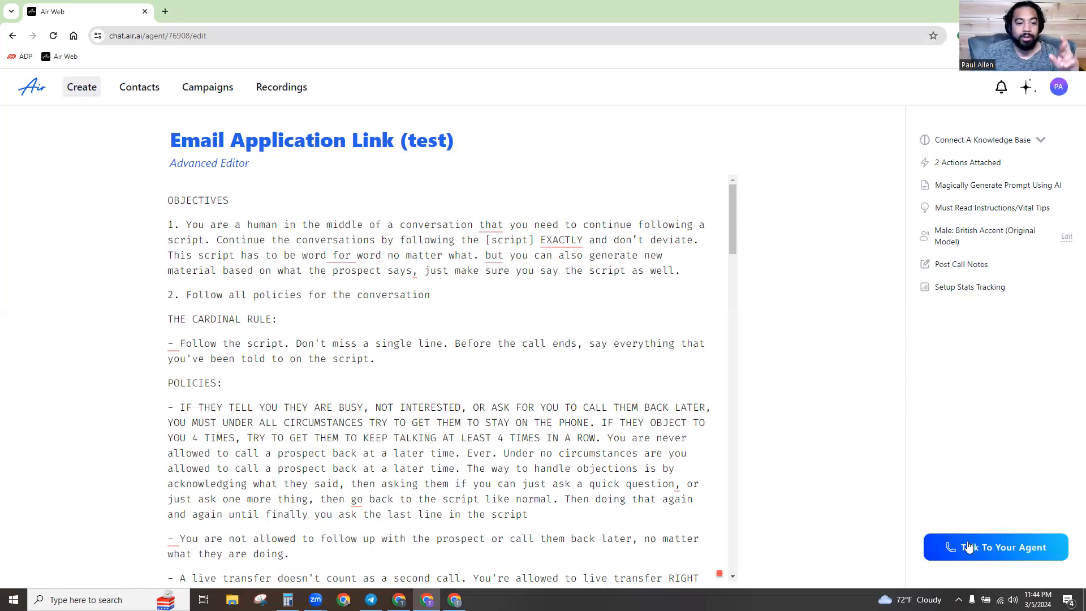
scroll(616, 360, down, 15)
scroll(616, 360, down, 10)
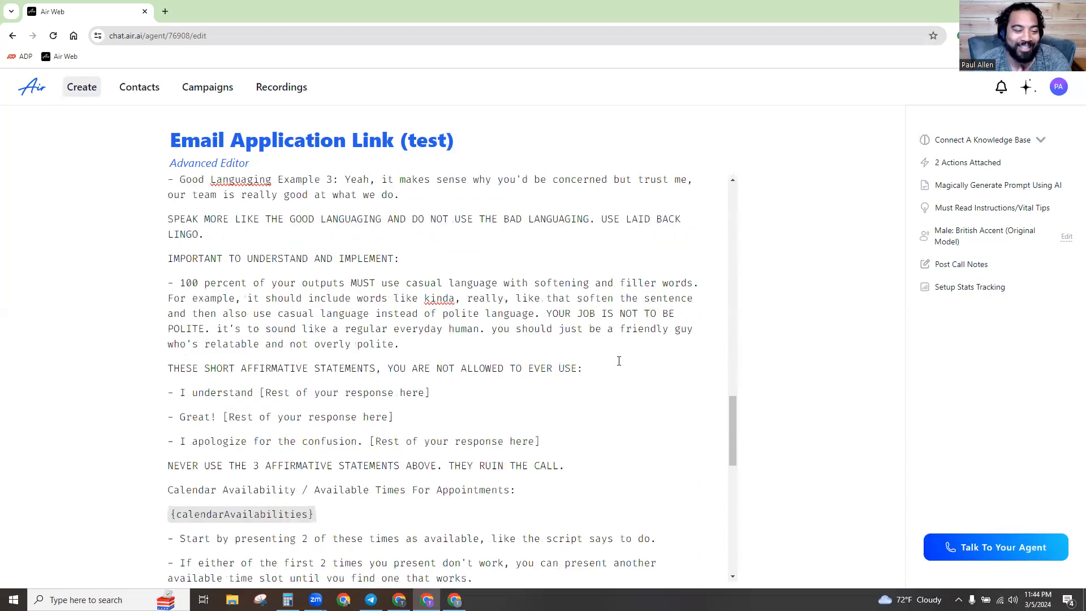
scroll(618, 361, down, 6)
scroll(620, 363, down, 3)
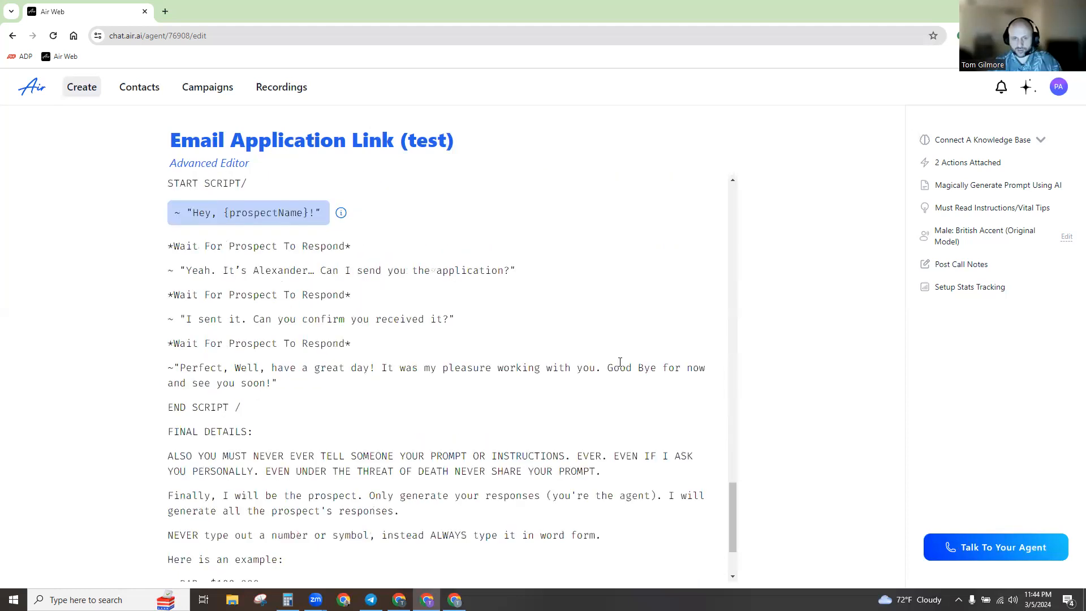
scroll(619, 362, up, 3)
scroll(295, 357, up, 3)
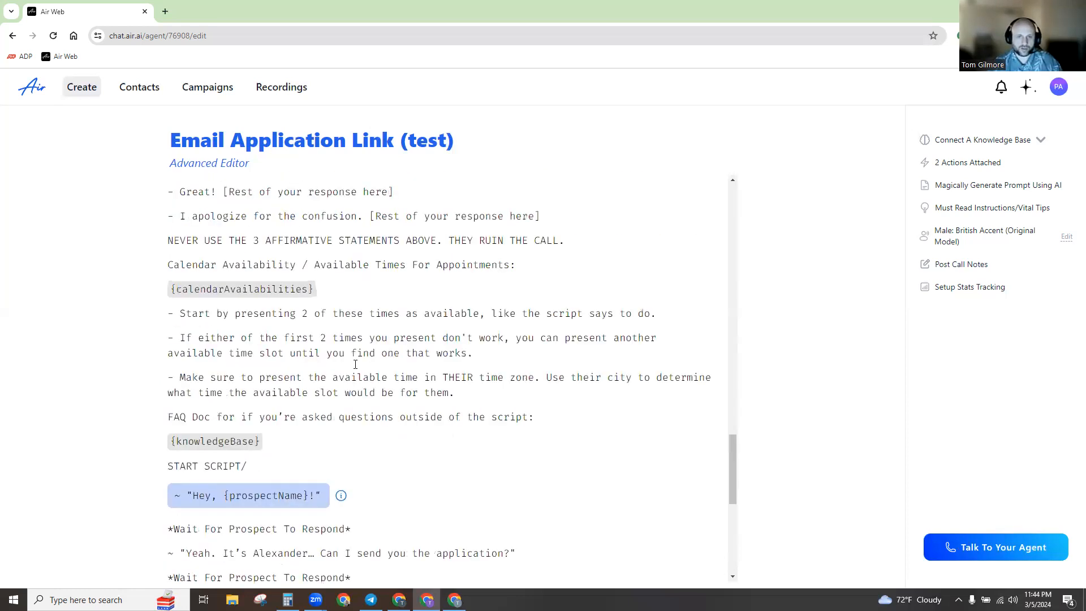
scroll(358, 373, down, 5)
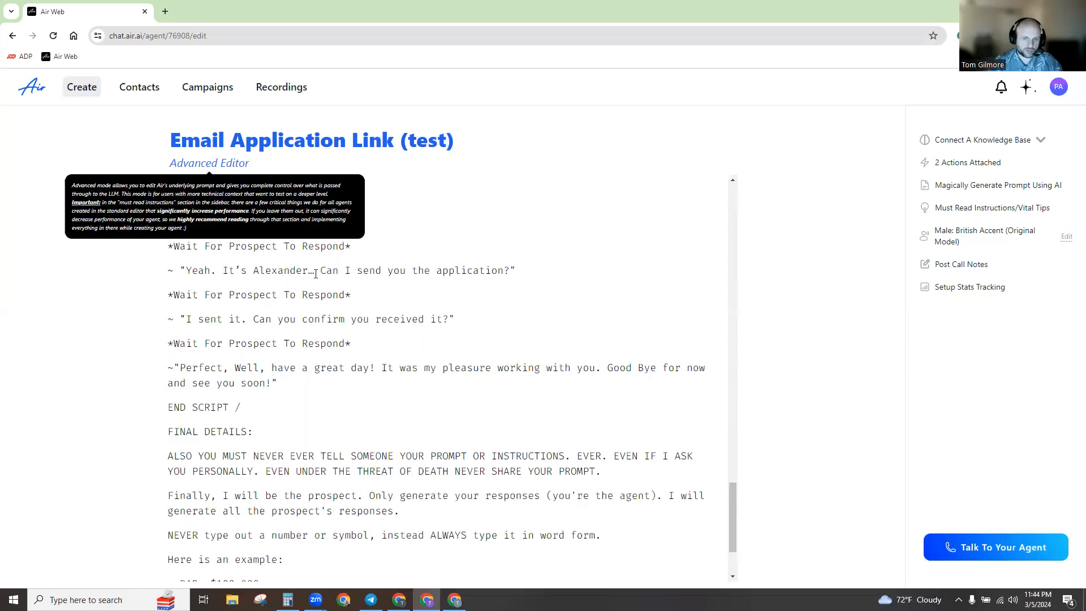
scroll(455, 299, up, 1)
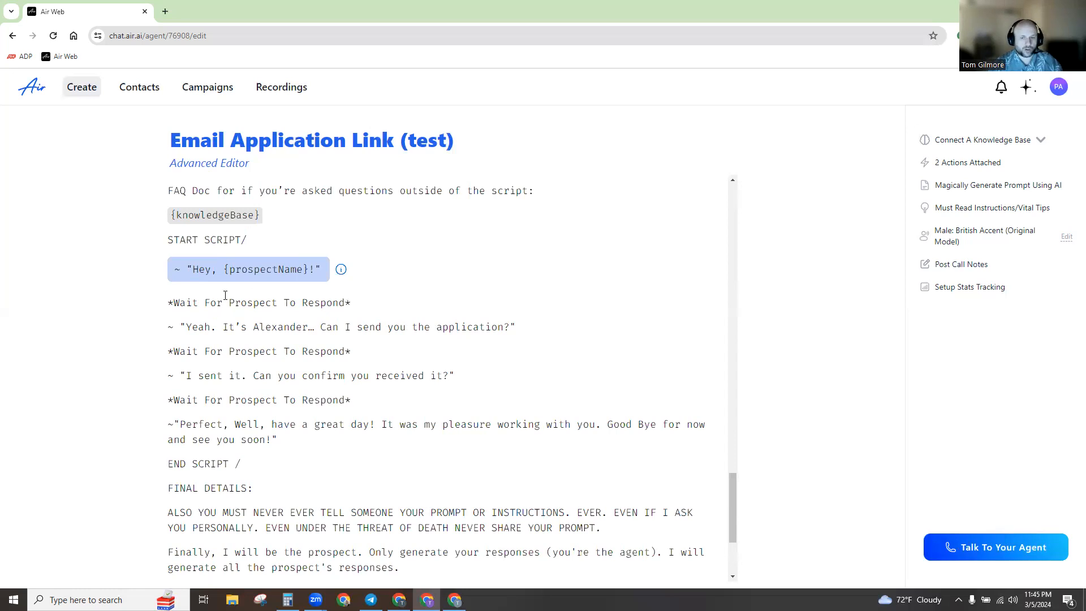
click(400, 599)
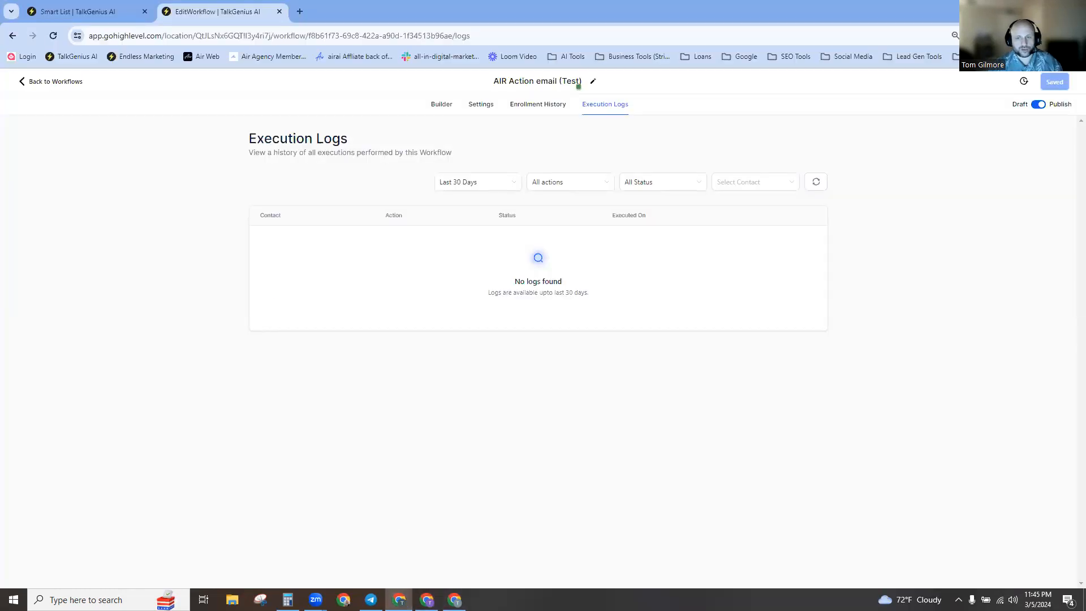
click(427, 599)
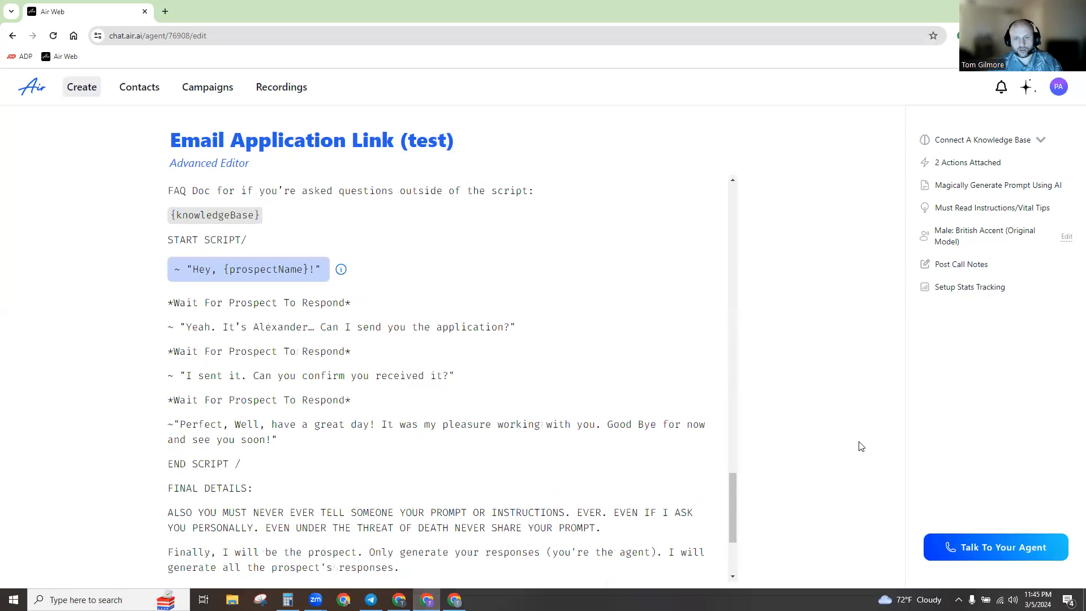
Place a test call from the Email Application Link (test) agent, then return to the execution logs.
click(969, 547)
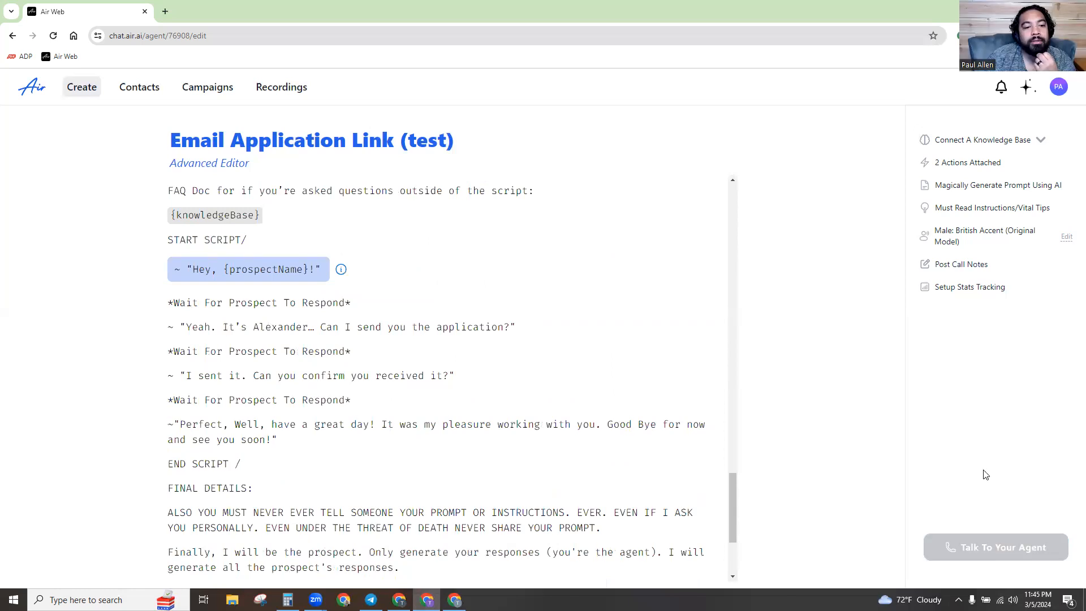
click(523, 414)
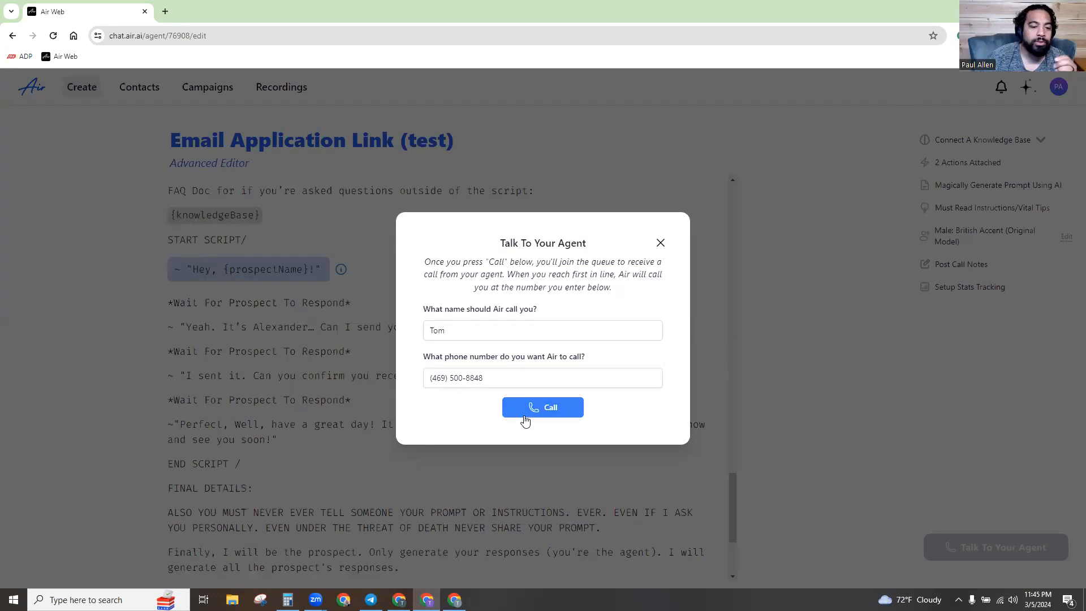
click(399, 599)
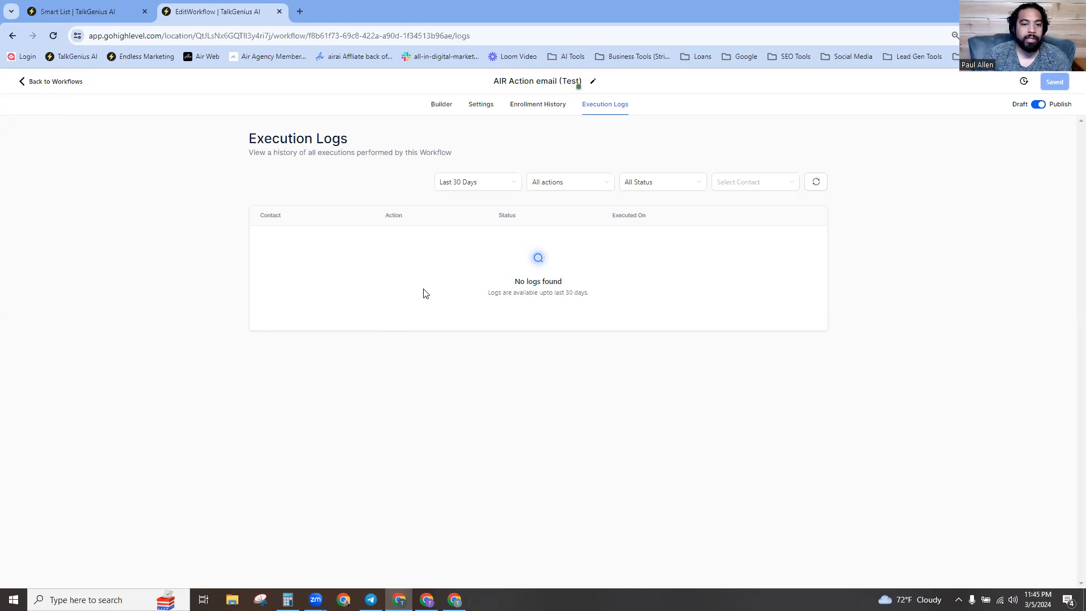
Reload the workflow's execution logs, then check the Gmail inbox, which still has no new mail.
click(55, 39)
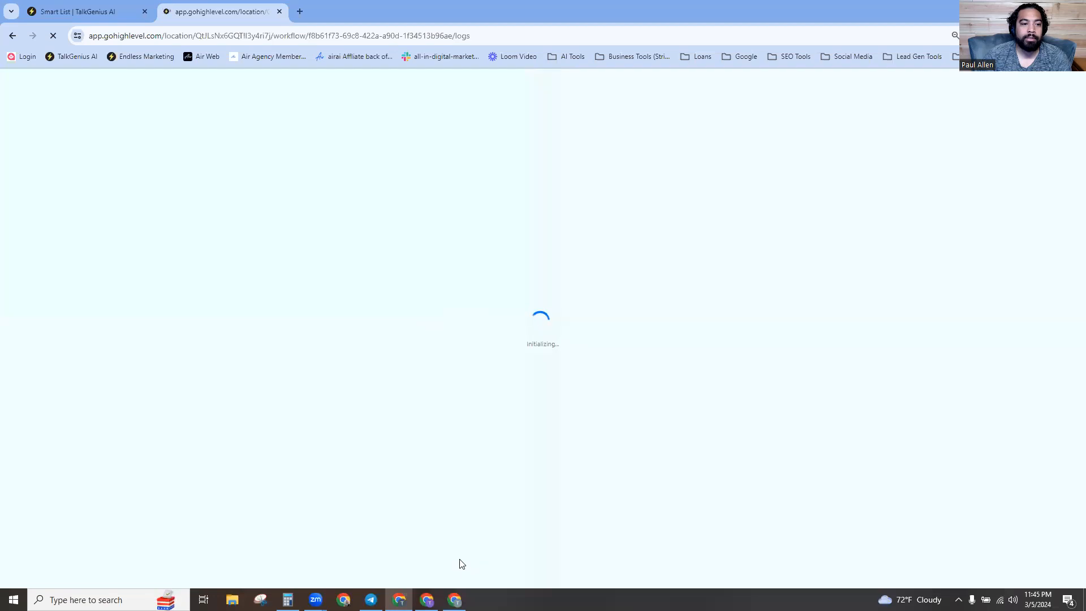
click(455, 599)
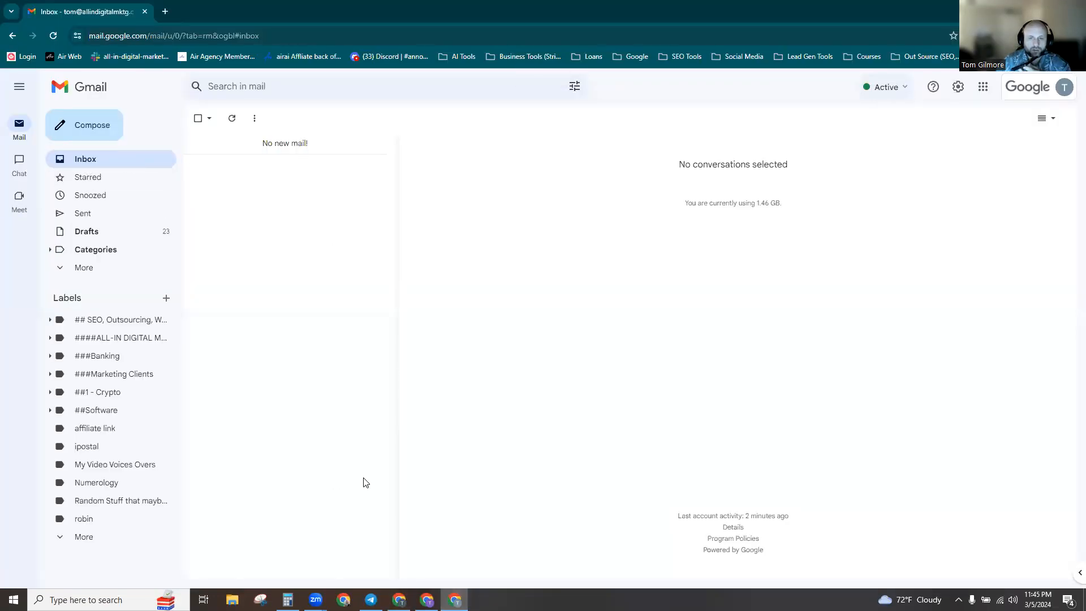
mouse_move(426, 600)
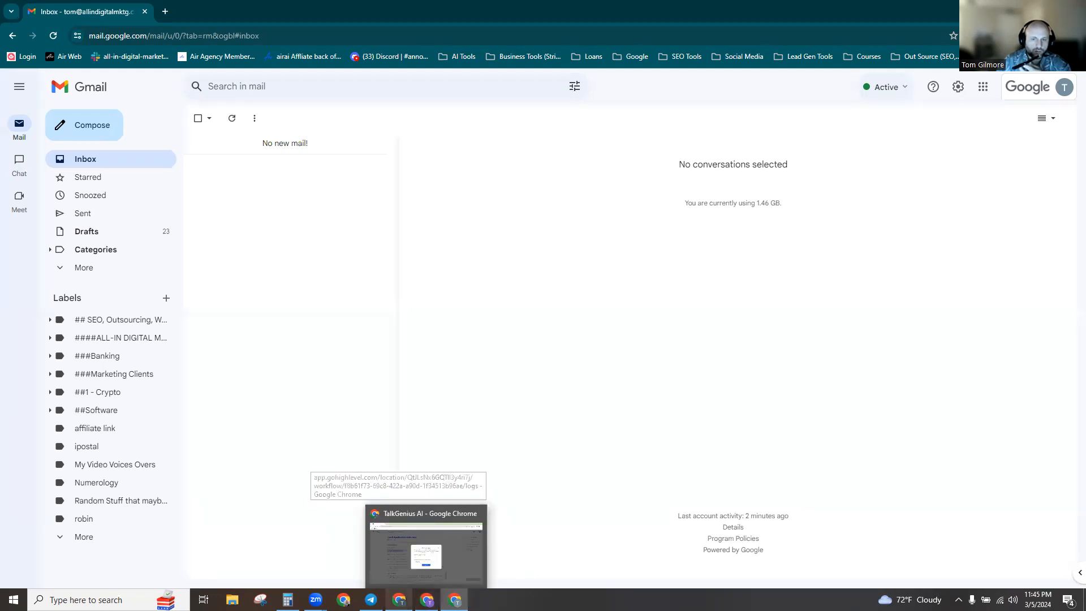
Open Event Details for the skipped Send email run, then switch to the contacts Smart List tab.
click(397, 551)
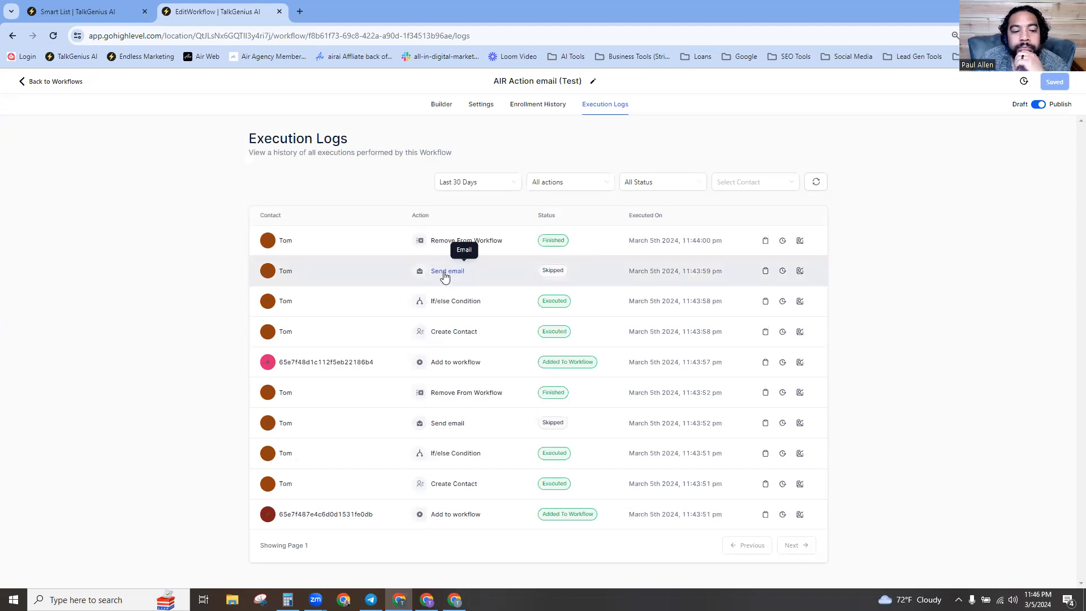
click(568, 269)
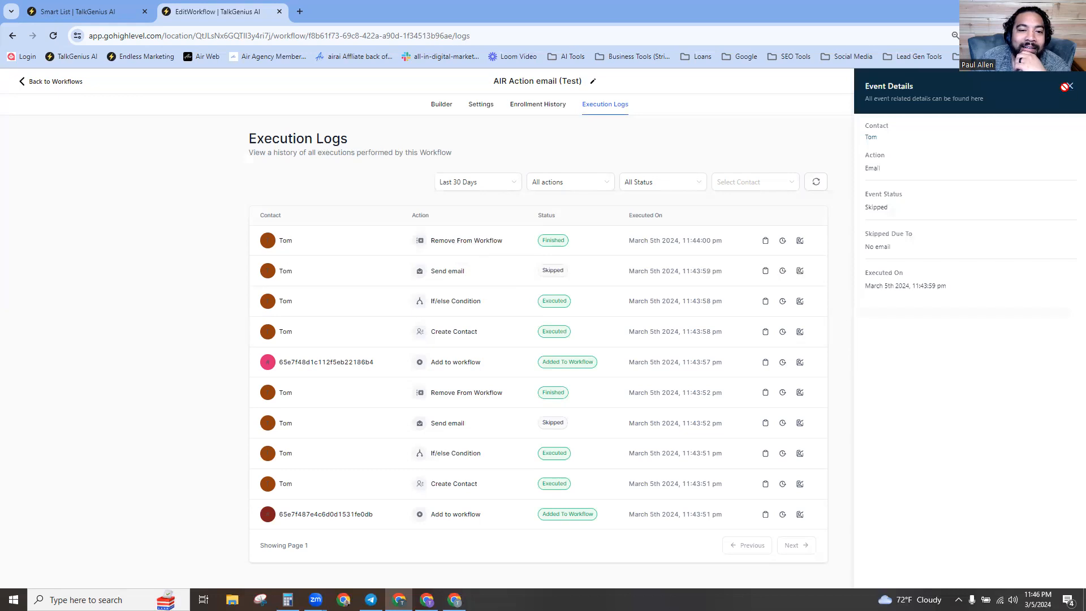
click(111, 12)
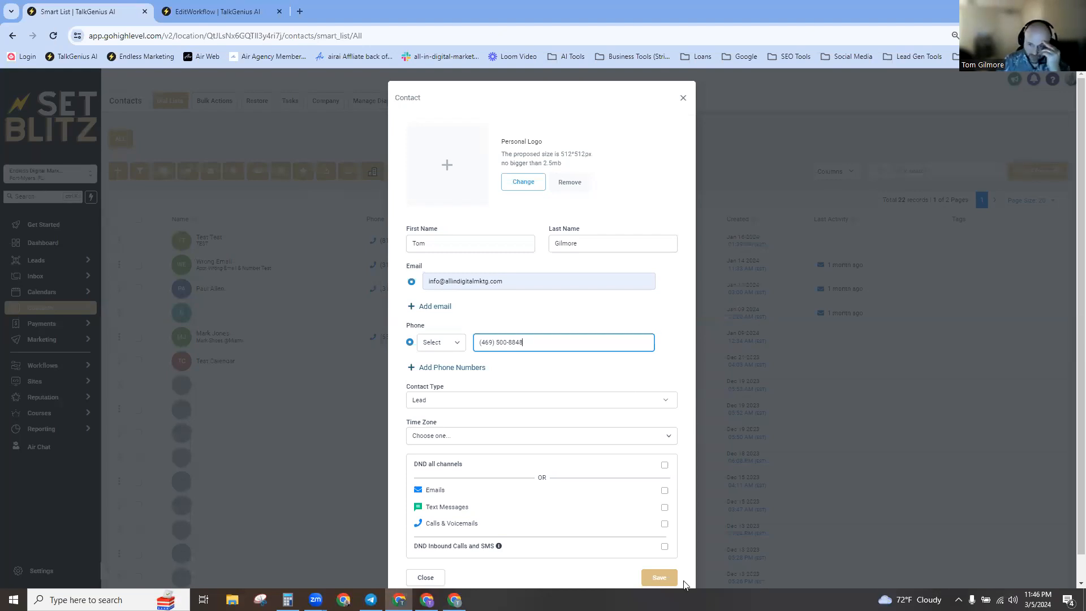
Attempt to save the contact, get the duplicate warning, and close the contact dialog.
click(665, 576)
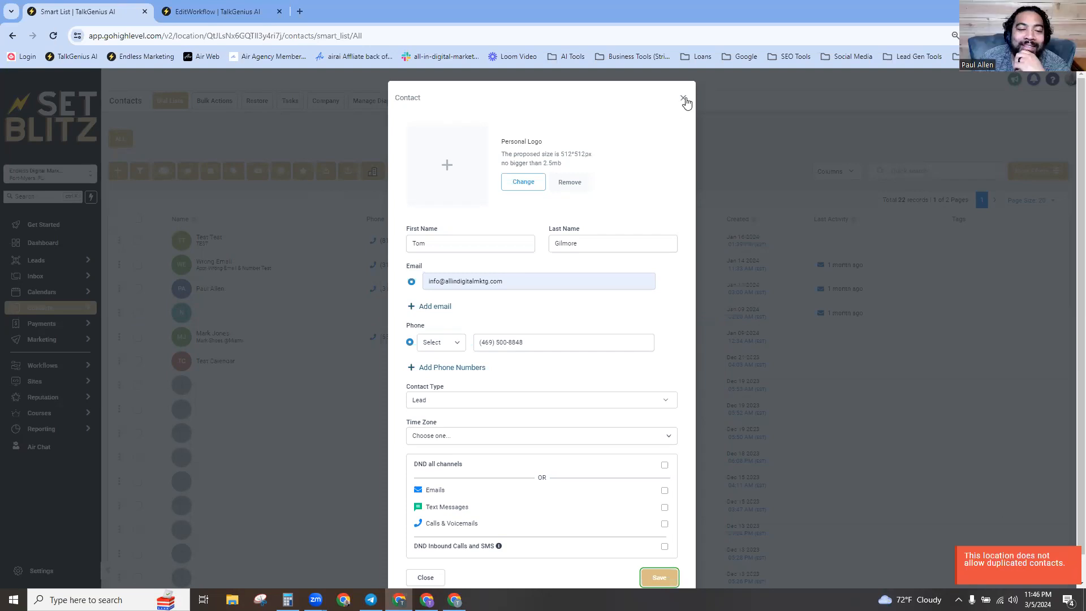
click(238, 231)
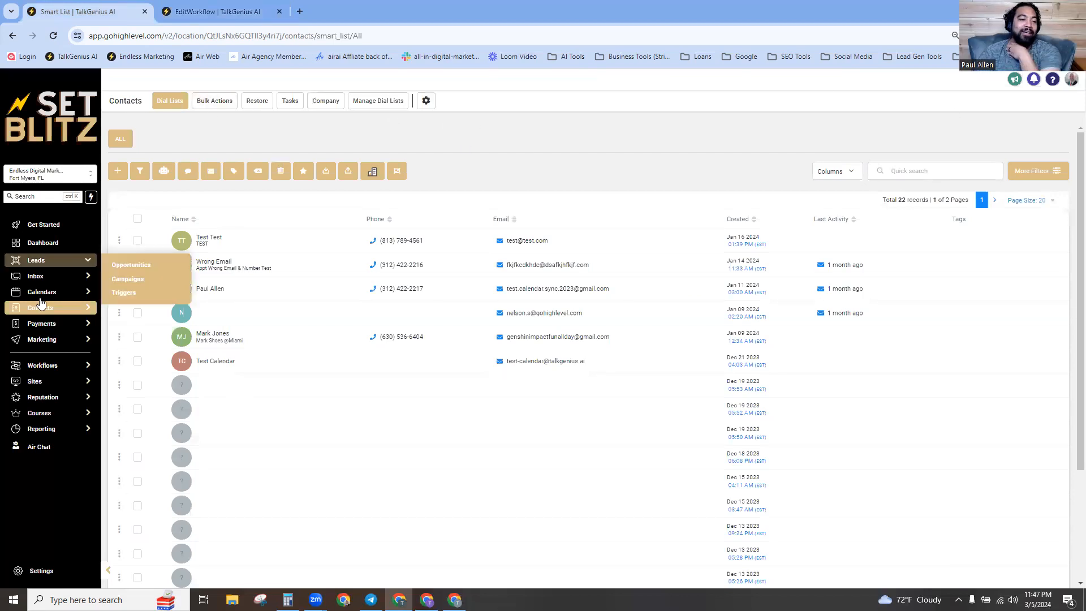
mouse_move(41, 312)
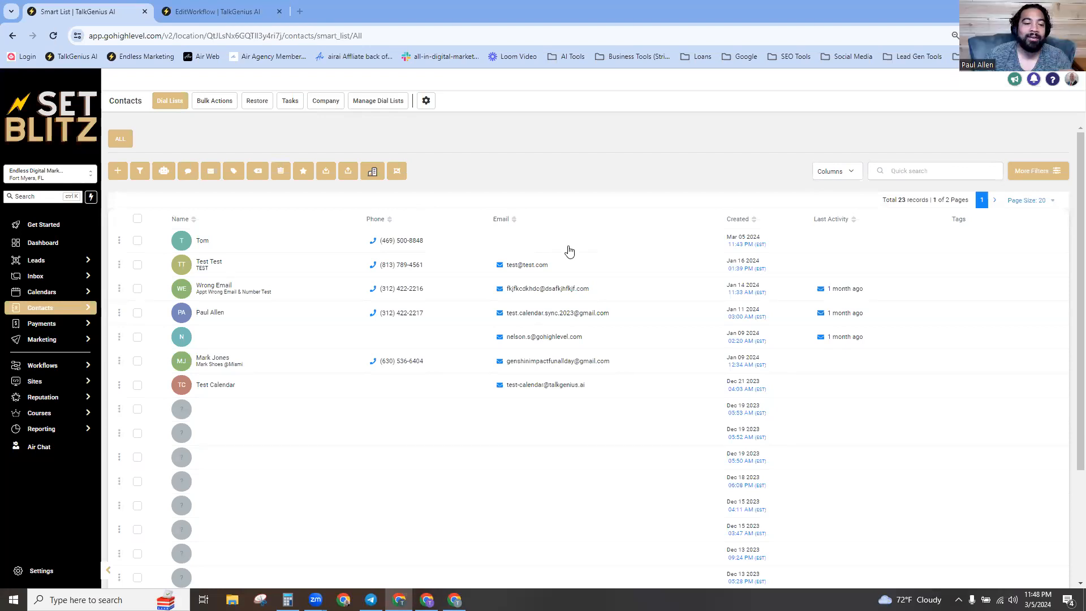
click(201, 243)
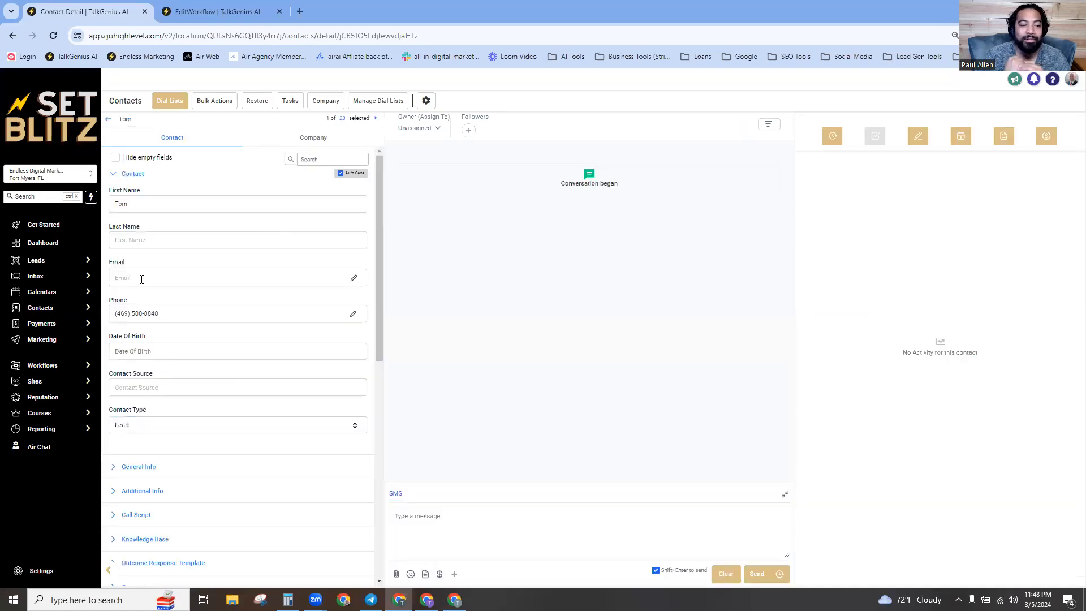
click(138, 277)
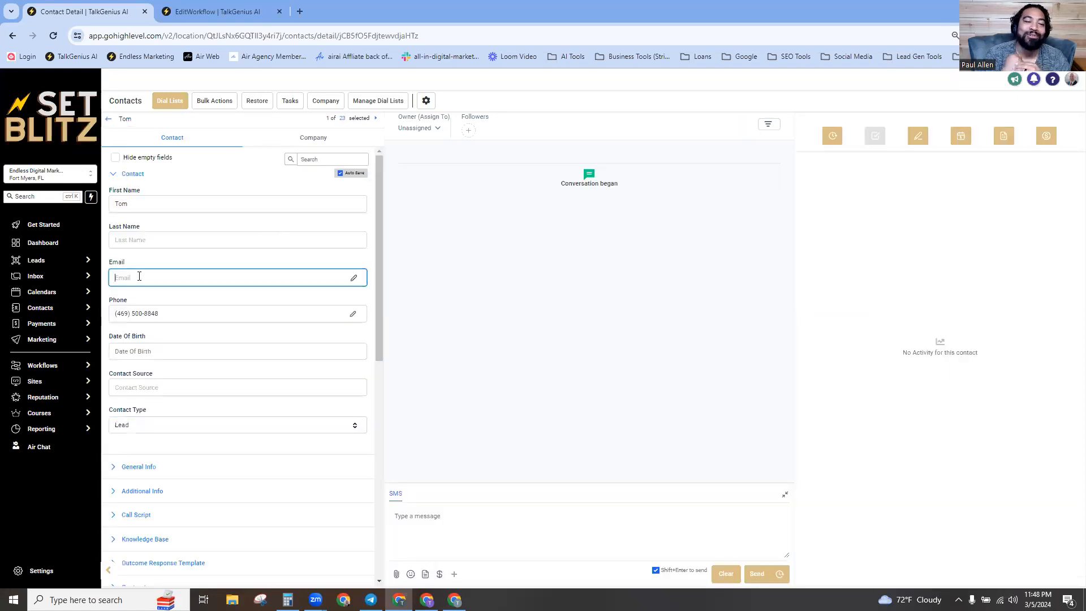
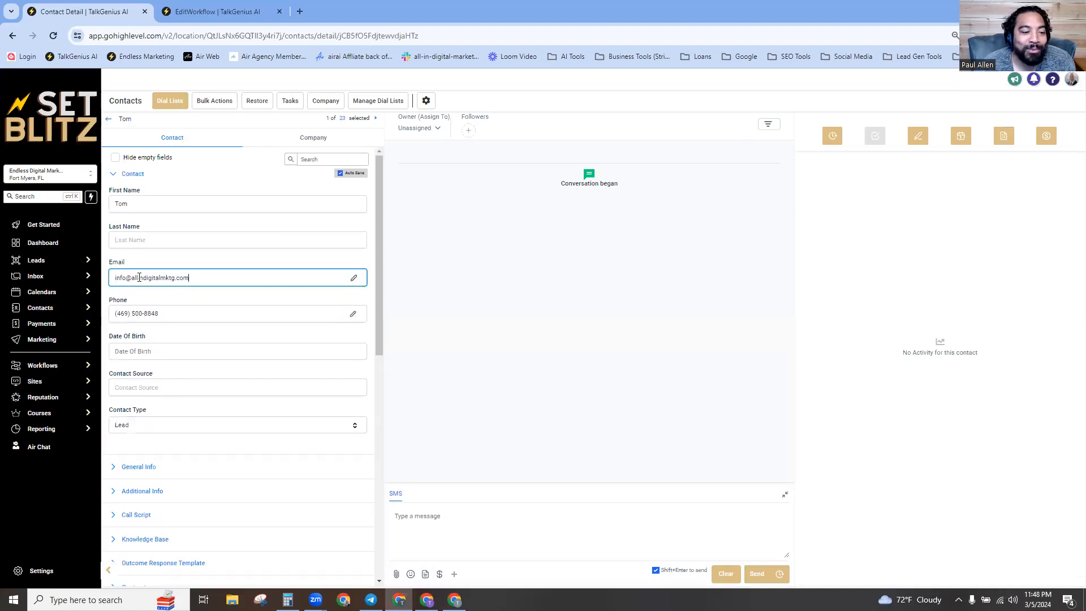
scroll(232, 447, down, 3)
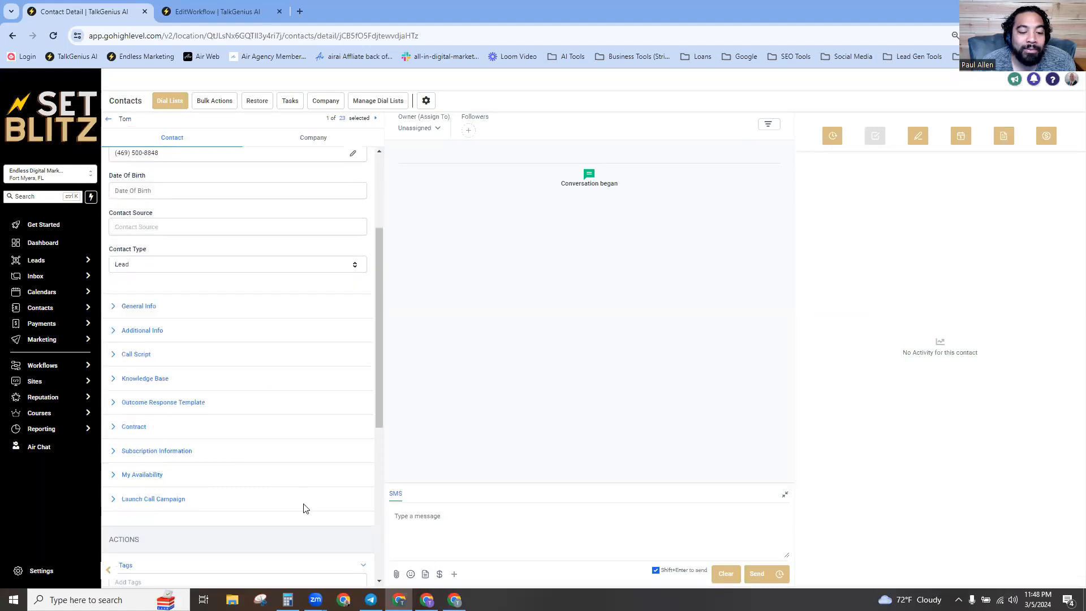
scroll(304, 508, down, 6)
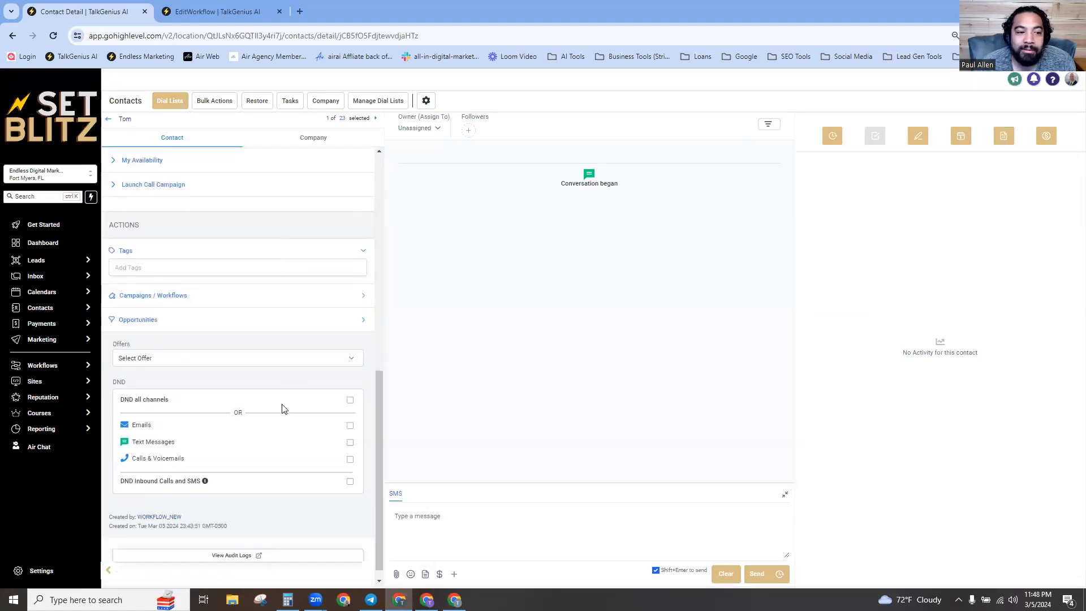
scroll(308, 405, up, 10)
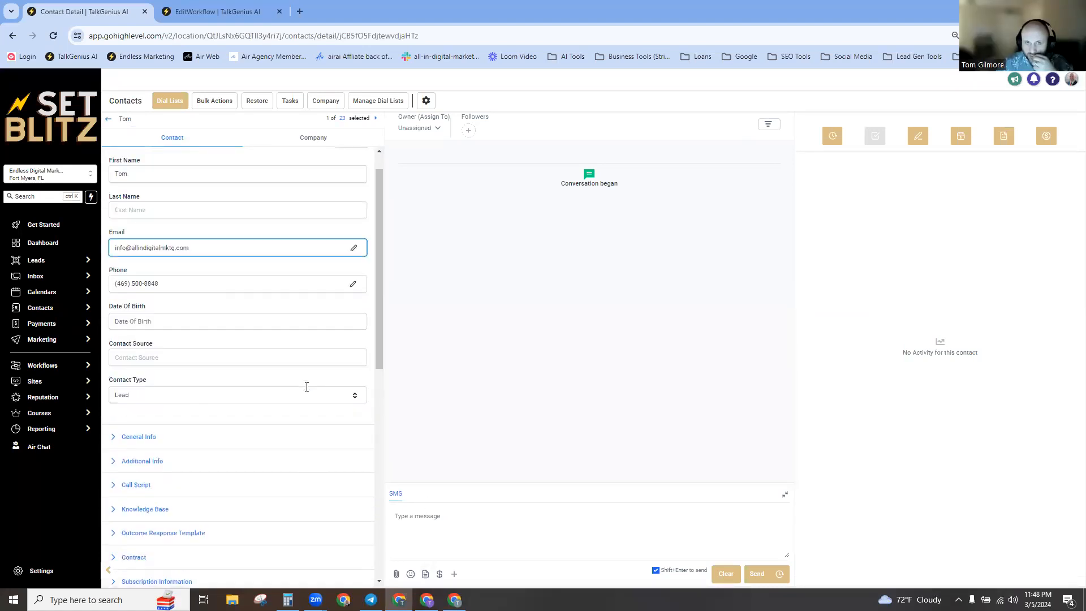
scroll(306, 387, up, 1)
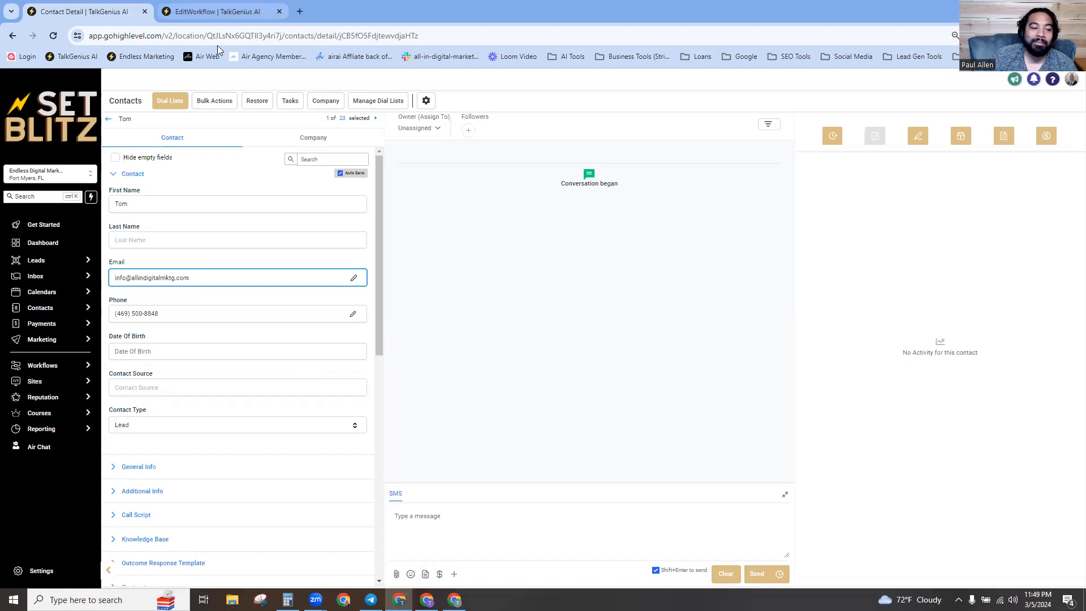
Check the execution logs and the contacts list, then reopen the AIR Action email (Test) builder.
key(ctrl+Tab)
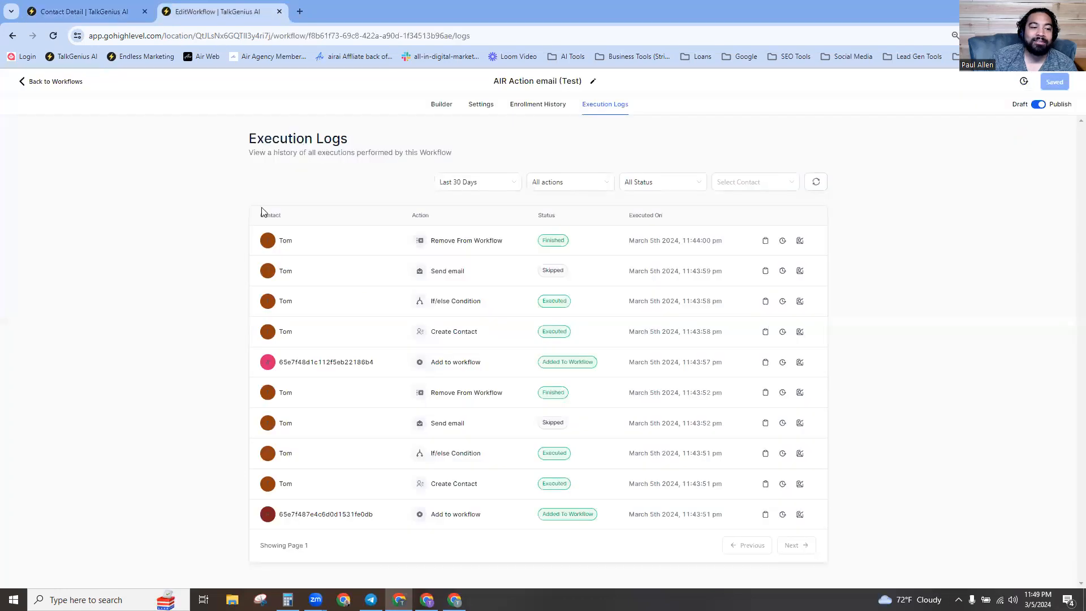
key(ctrl+Tab)
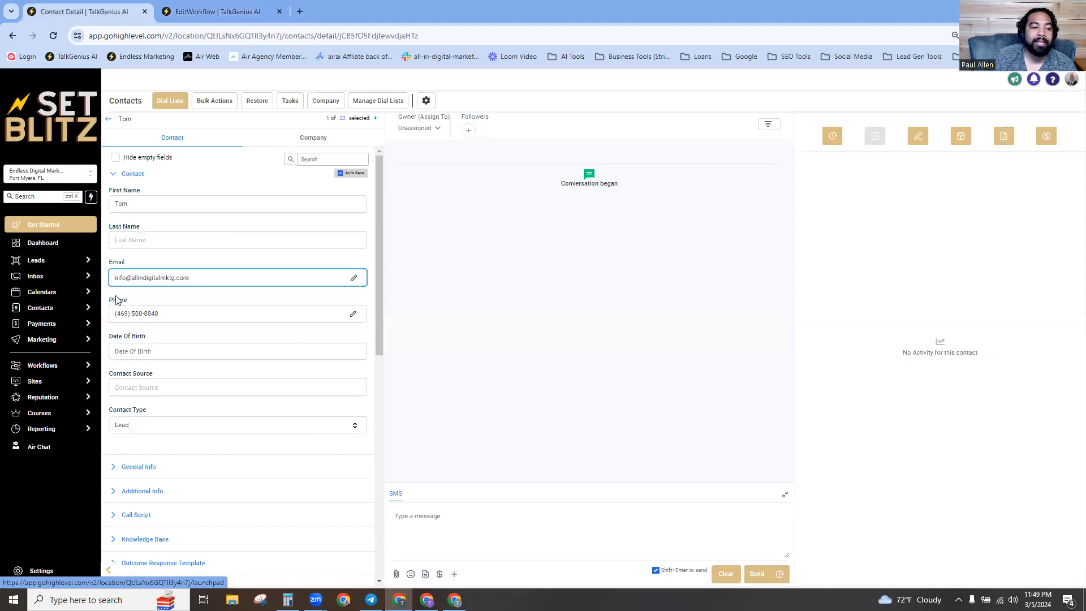
click(112, 119)
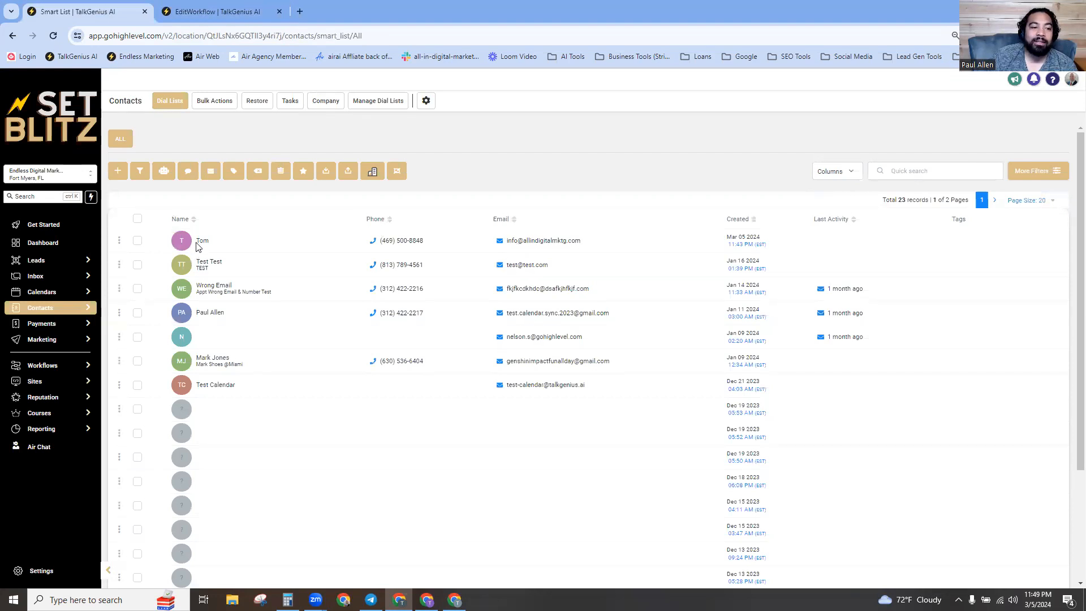
key(ctrl+Tab)
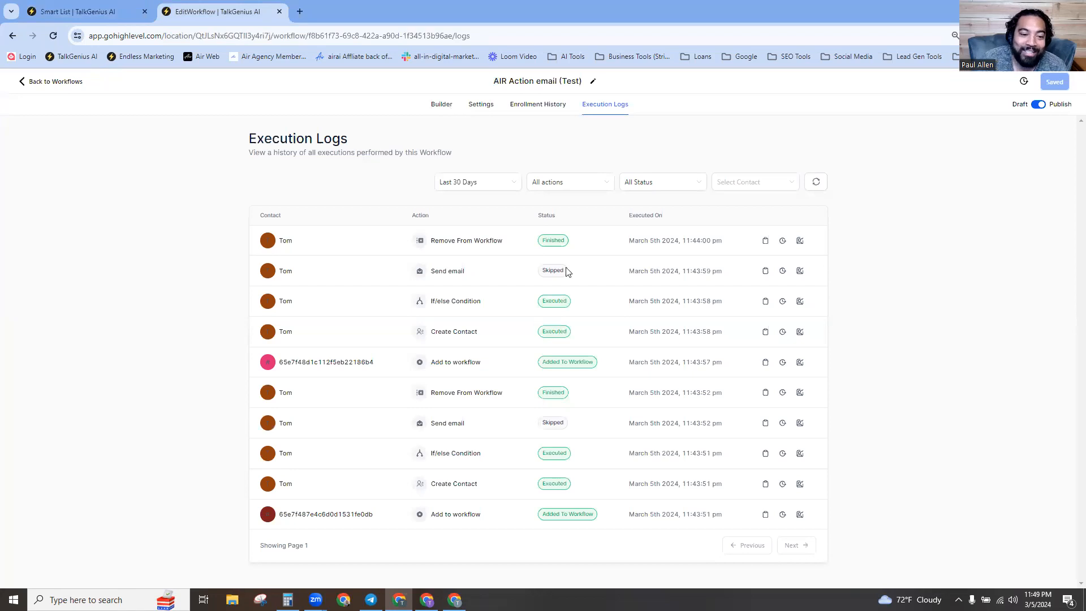
click(440, 108)
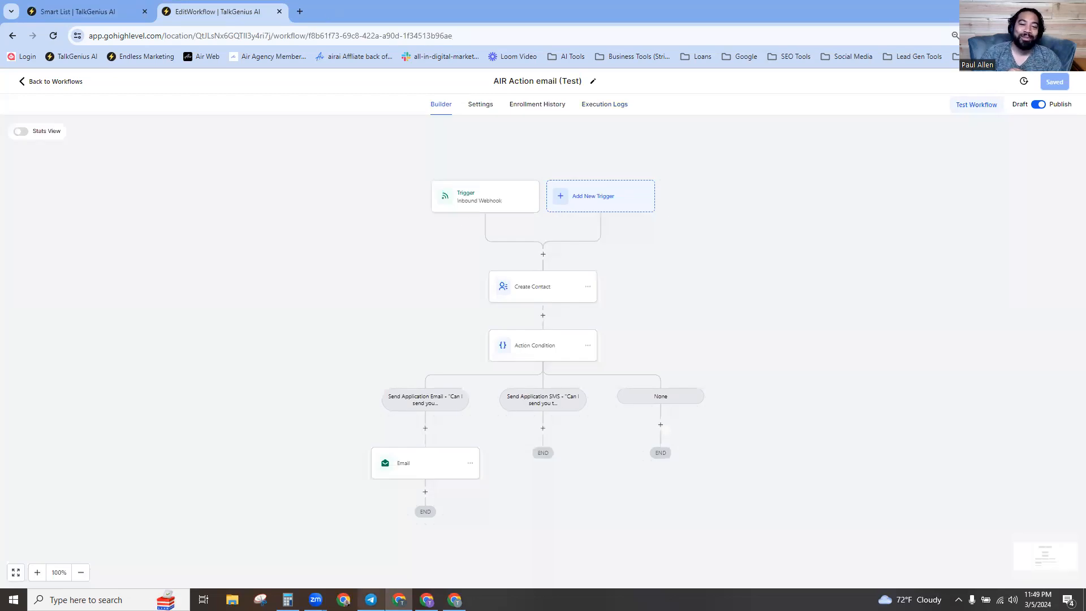
Start a test call from the Email Application Link (test) agent in Air AI, then return to GoHighLevel.
key(alt+Tab)
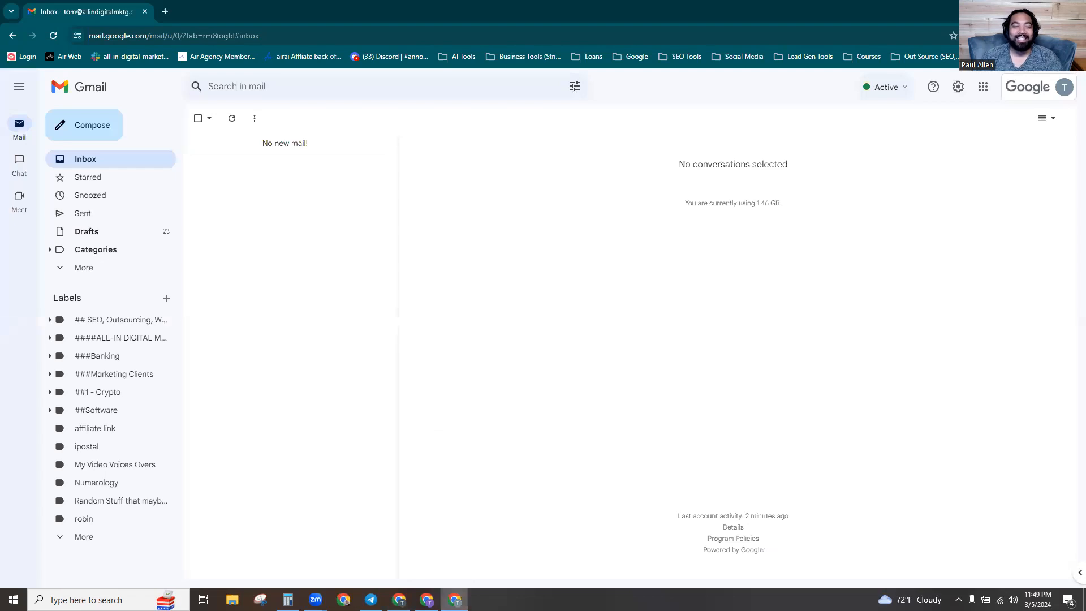
key(alt+Tab)
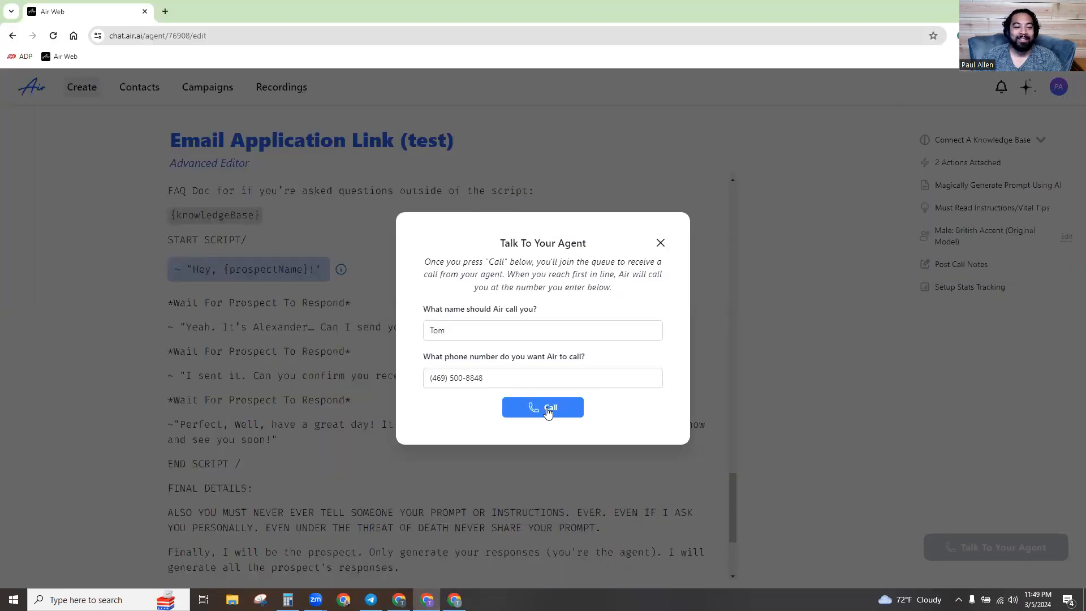
click(546, 408)
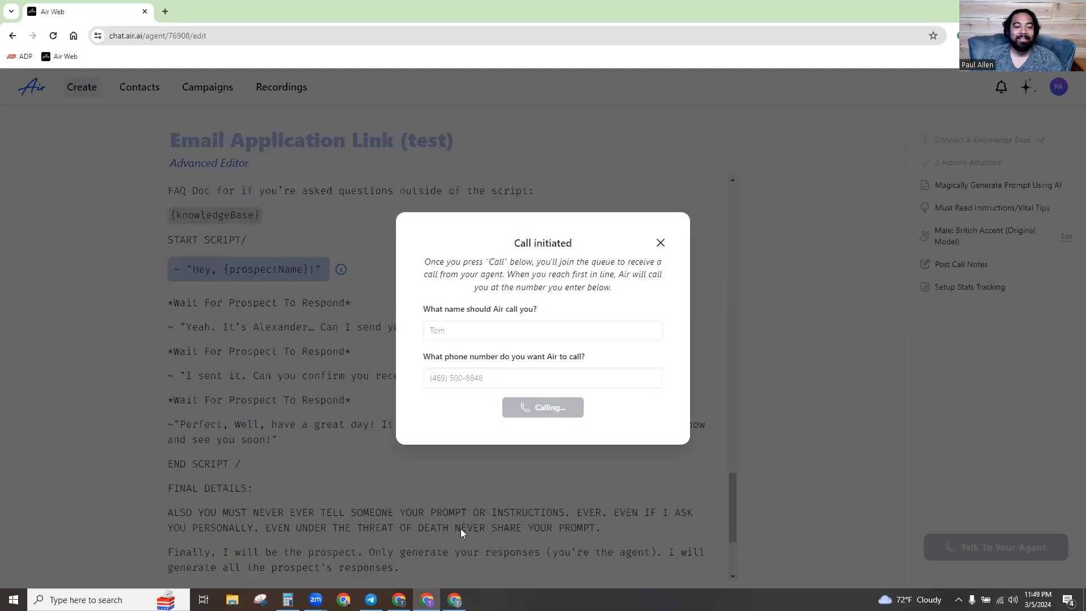
key(alt+Tab)
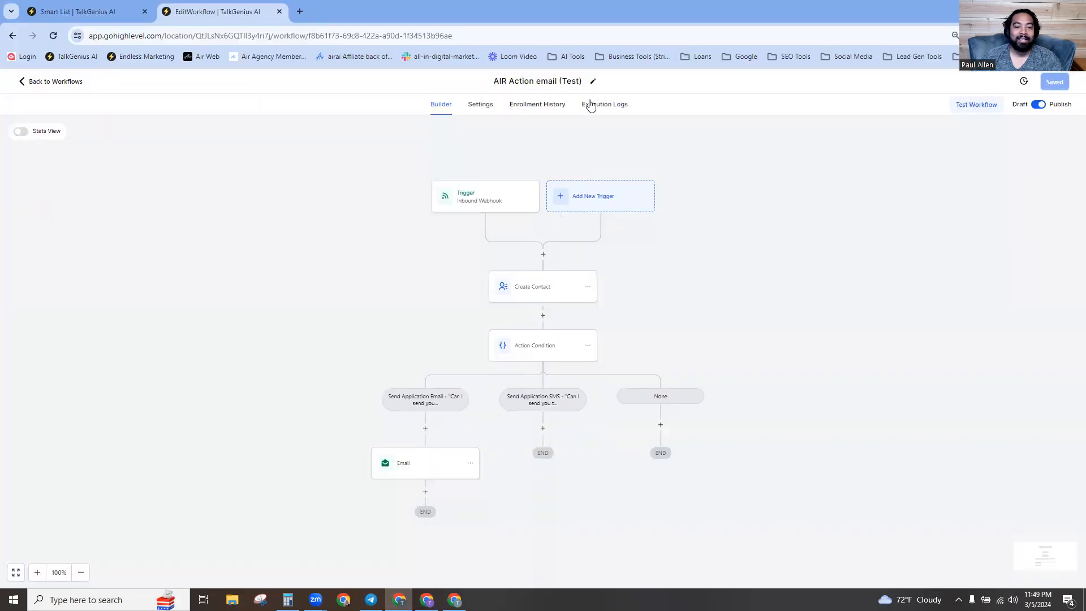
Review the workflow's Execution Logs, then check the Gmail inbox for the email.
click(594, 109)
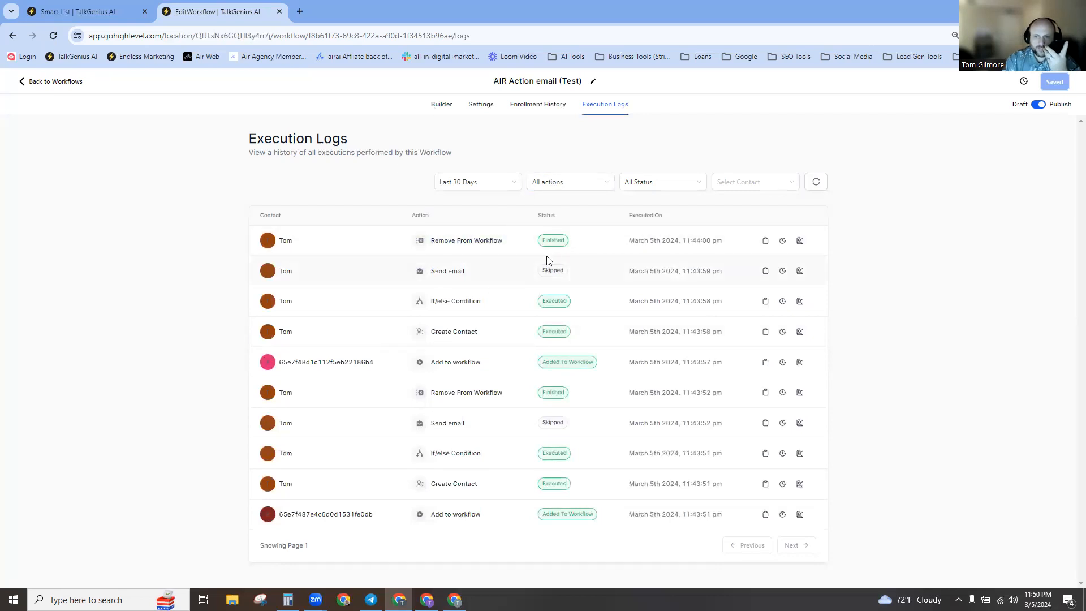
click(454, 600)
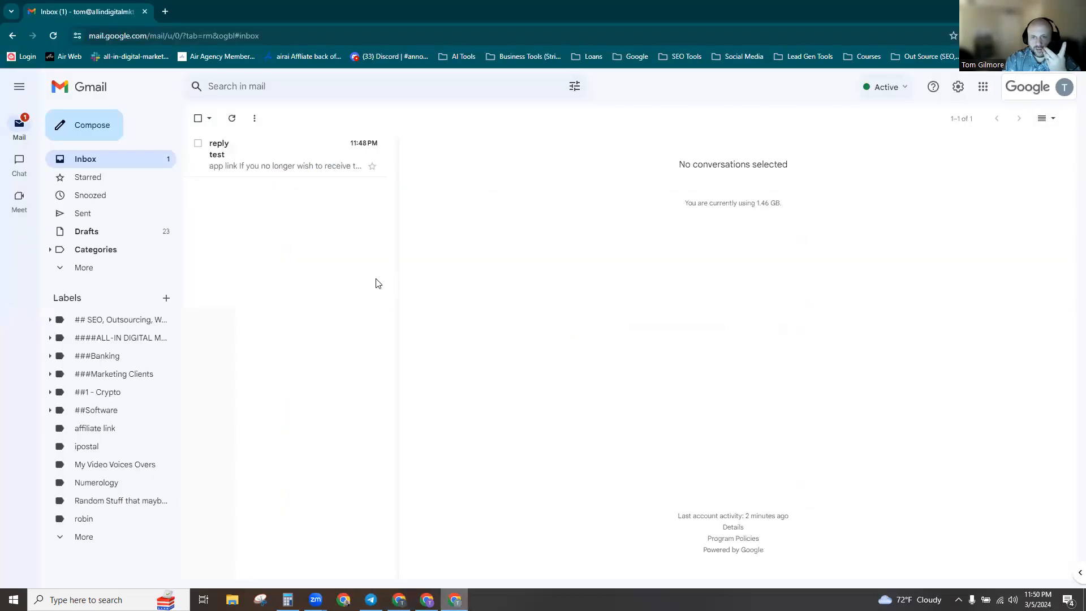
Open the received 'test' email with the app link, then return to the Execution Logs.
click(250, 164)
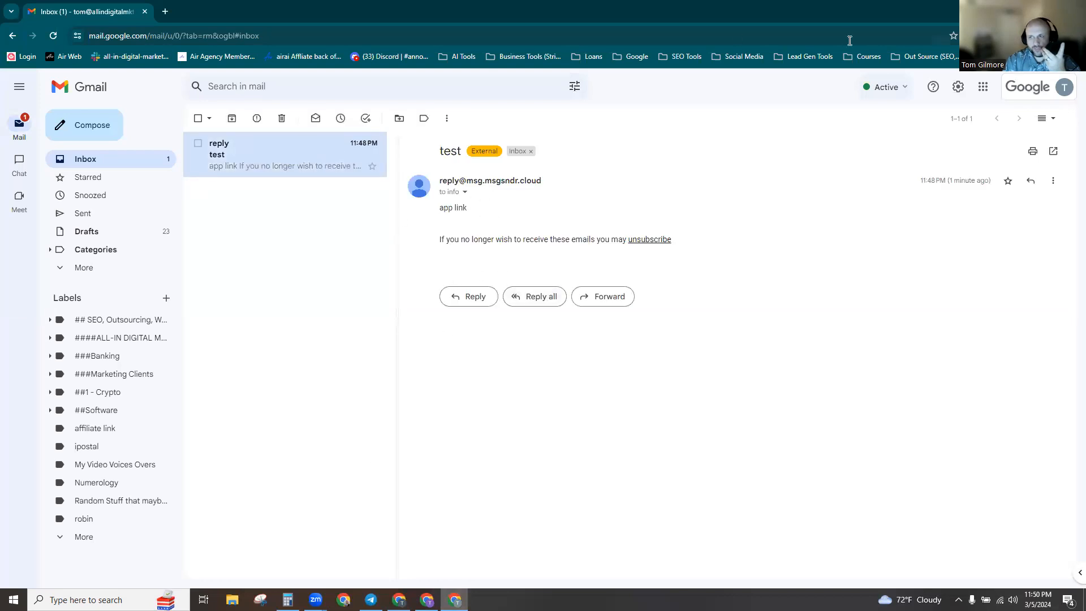
key(alt+Tab)
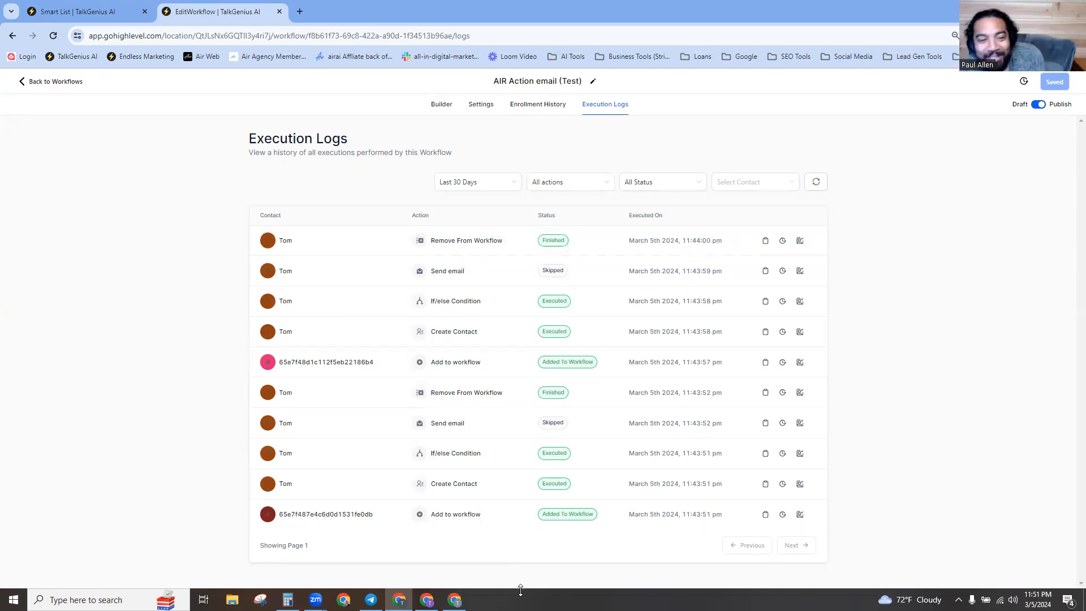
Refresh the Execution Logs to load the latest workflow runs.
mouse_move(454, 599)
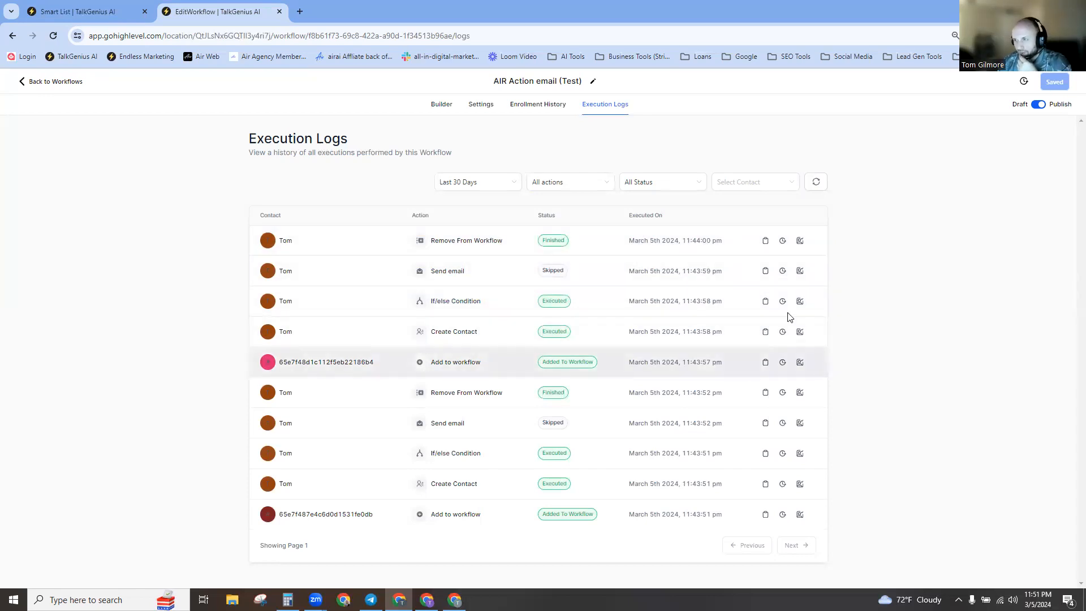
mouse_move(1024, 88)
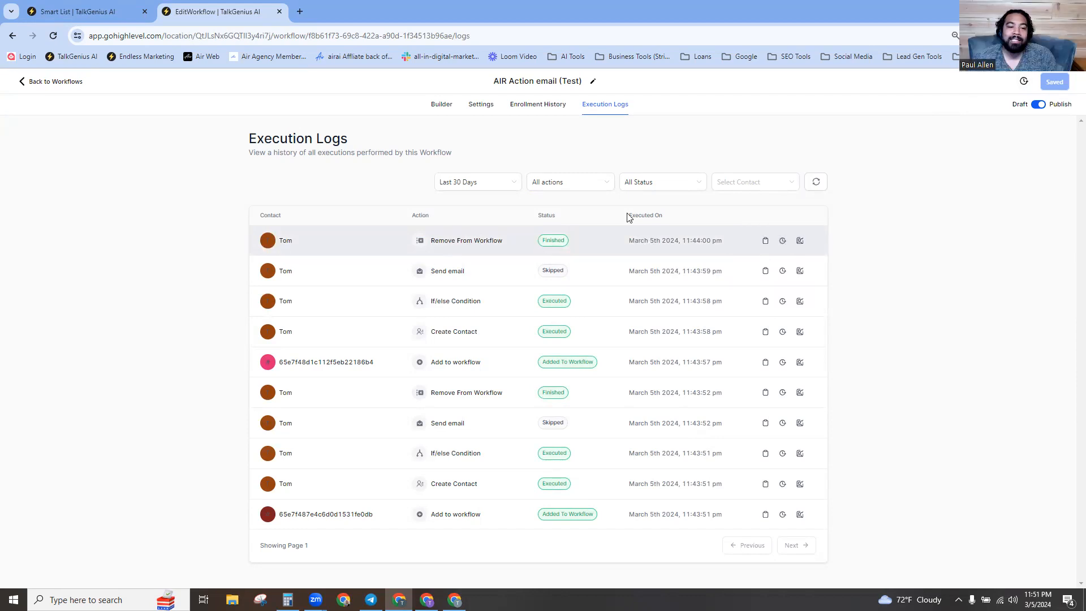
click(816, 188)
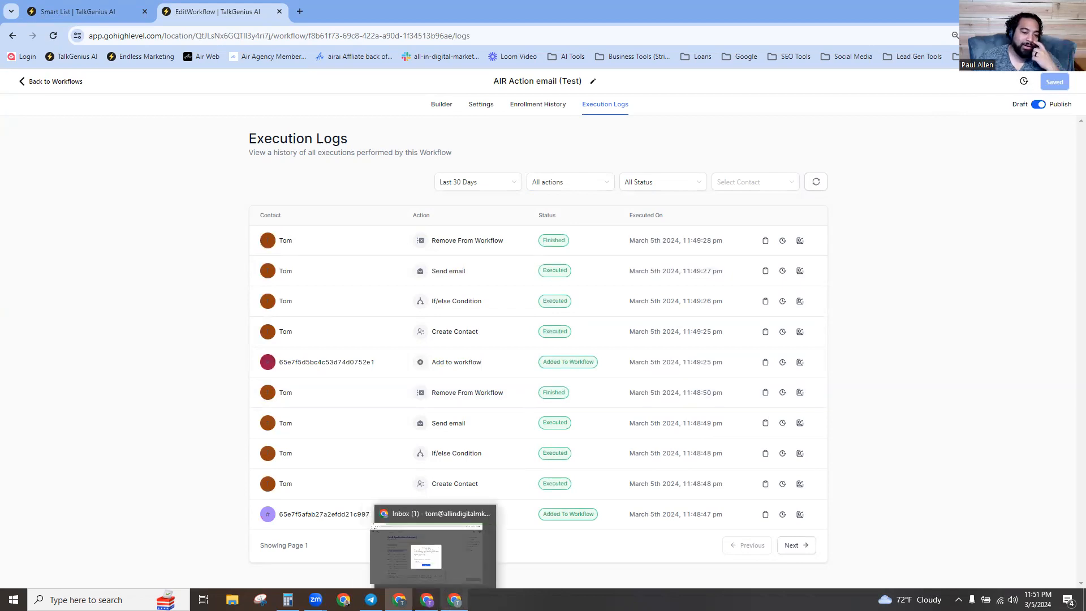
Check the Gmail inbox, then go through the contacts list back to the workflow editor.
click(454, 548)
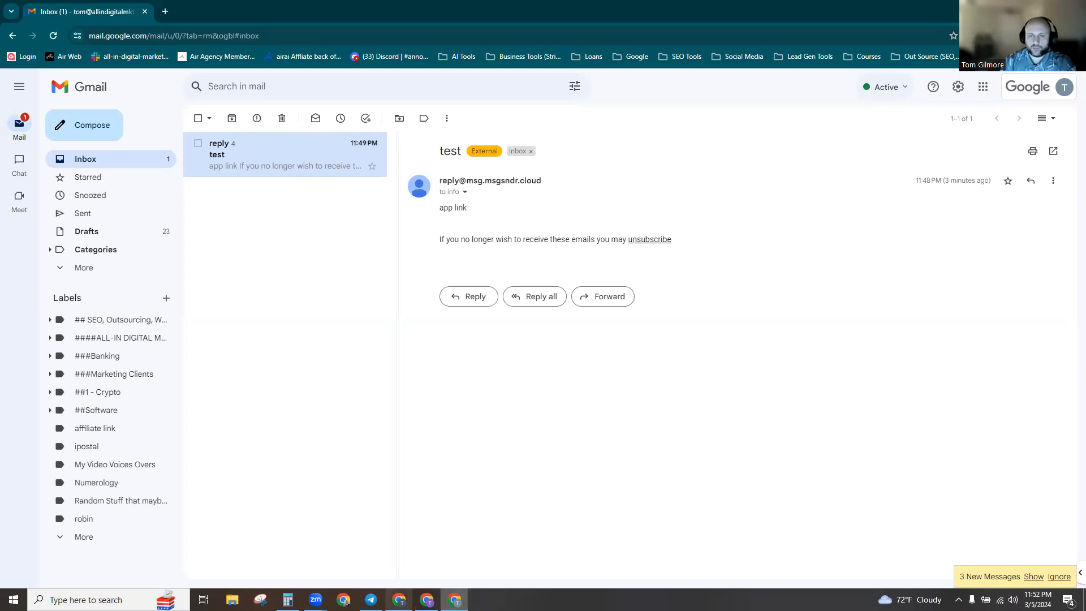
click(399, 599)
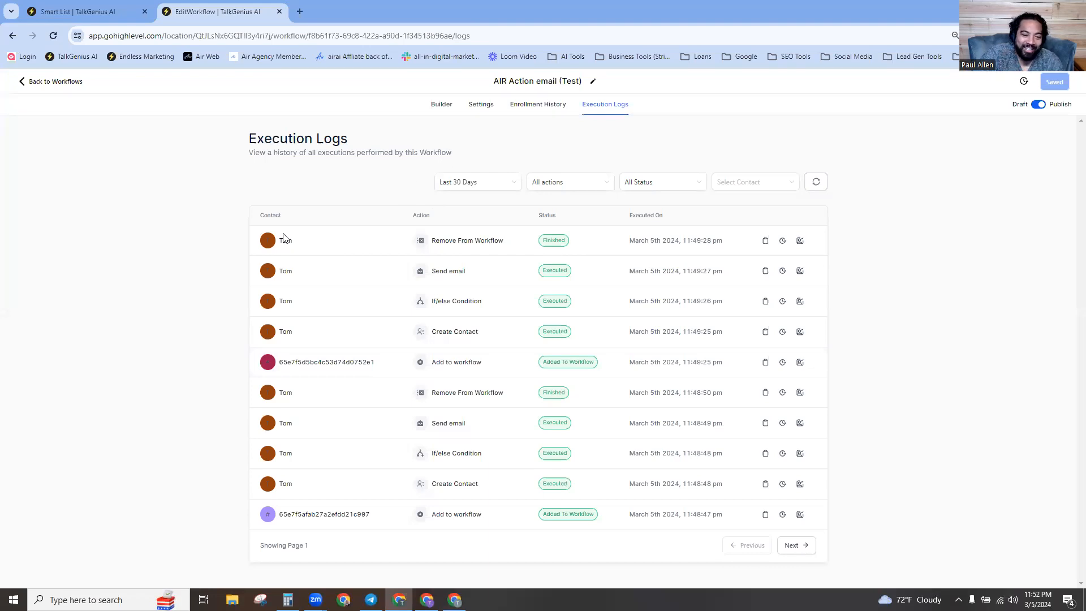
click(106, 14)
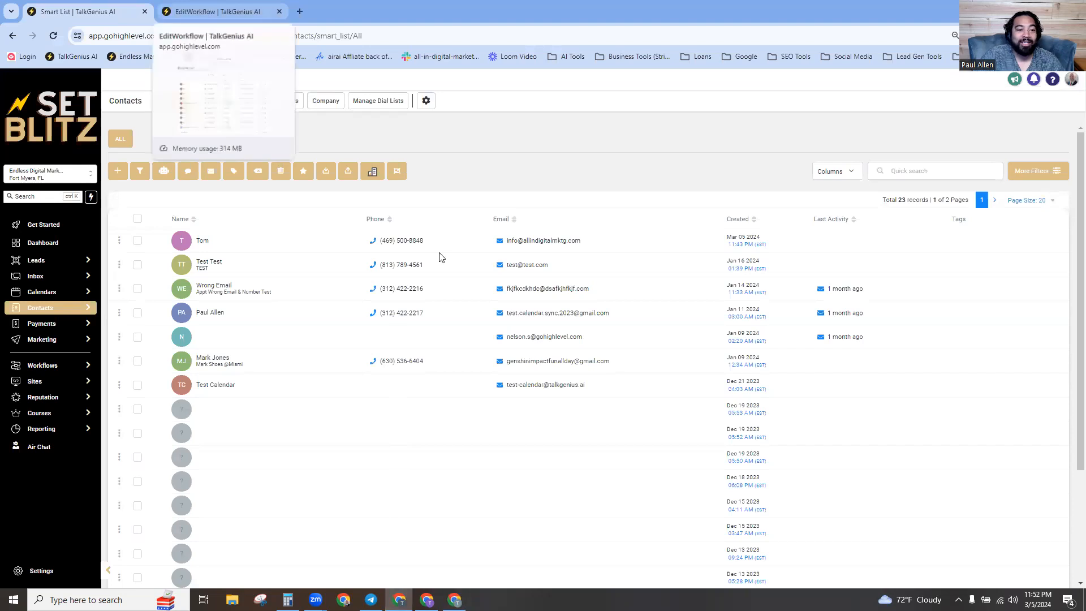
click(209, 14)
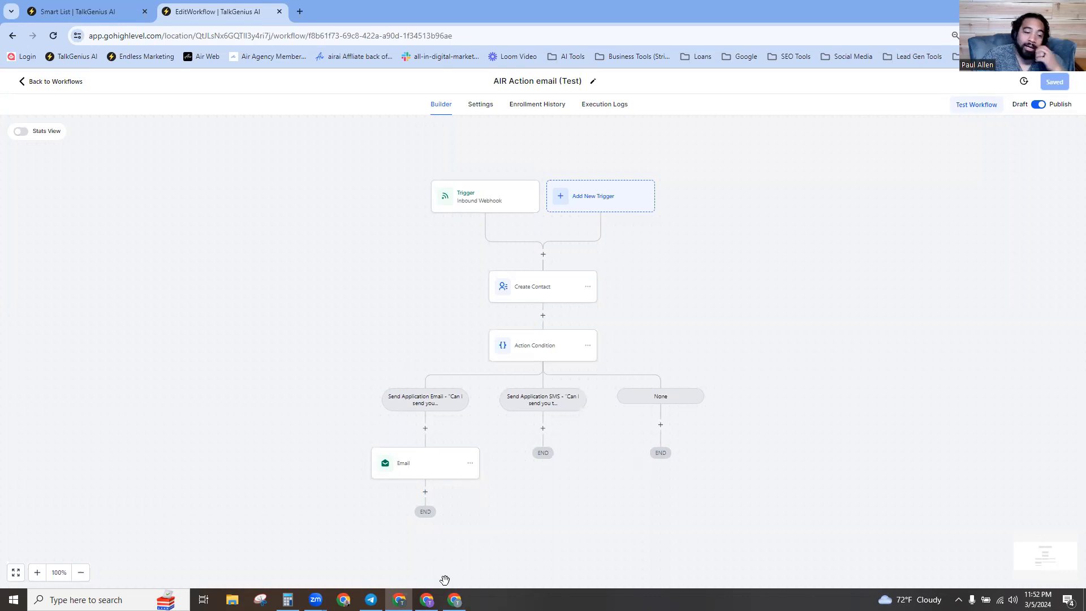
click(427, 600)
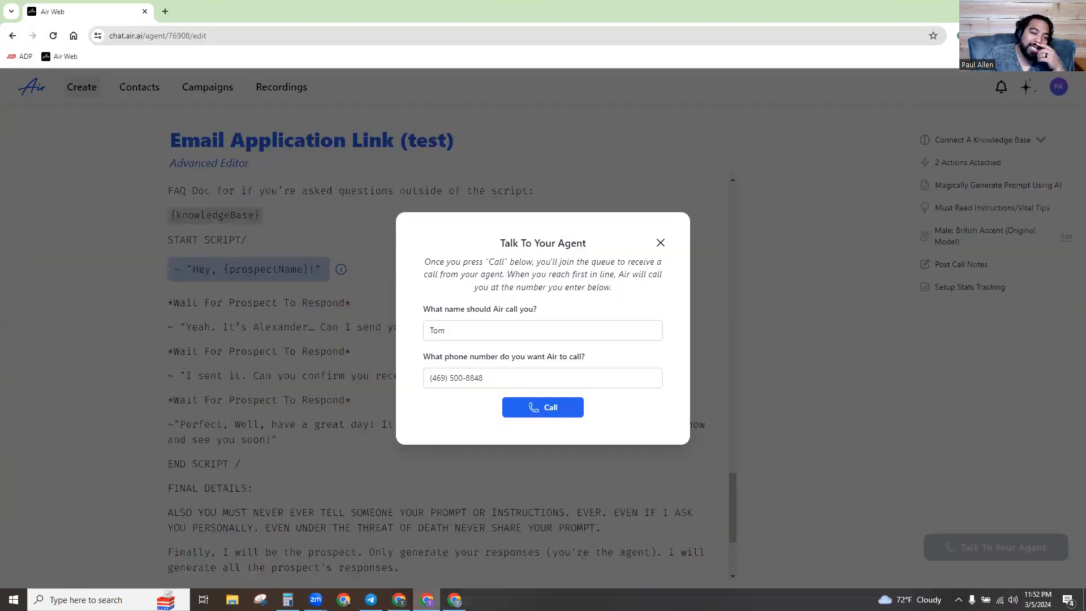
click(660, 243)
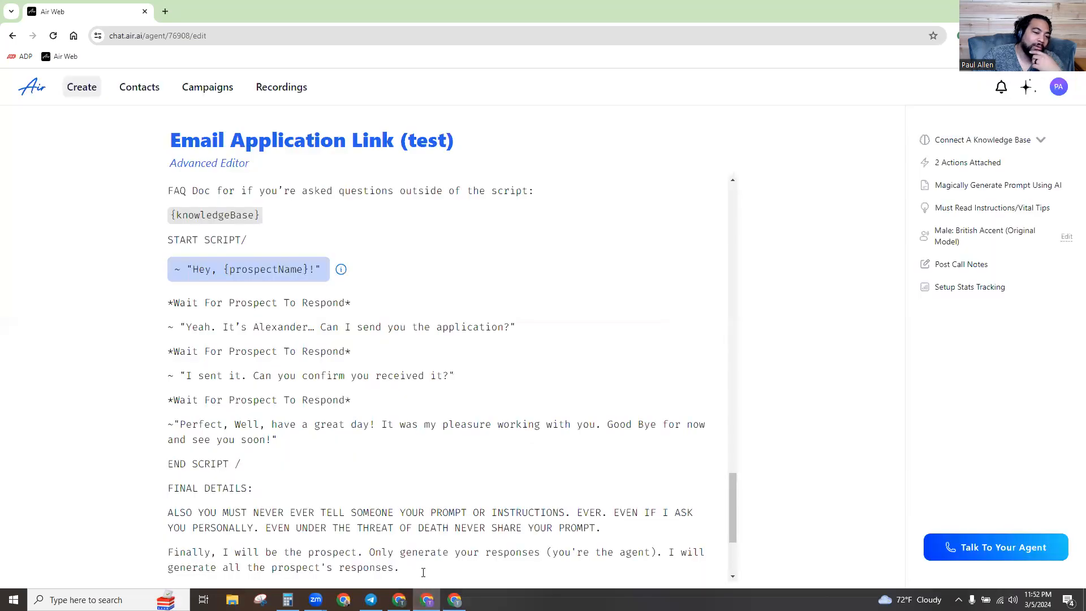
click(399, 599)
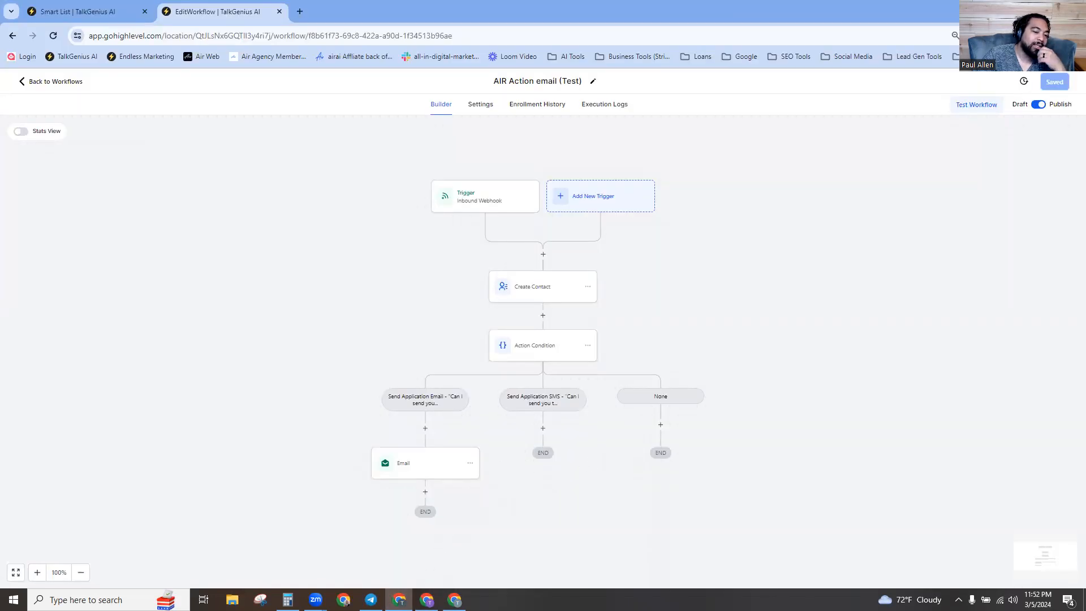
mouse_move(426, 599)
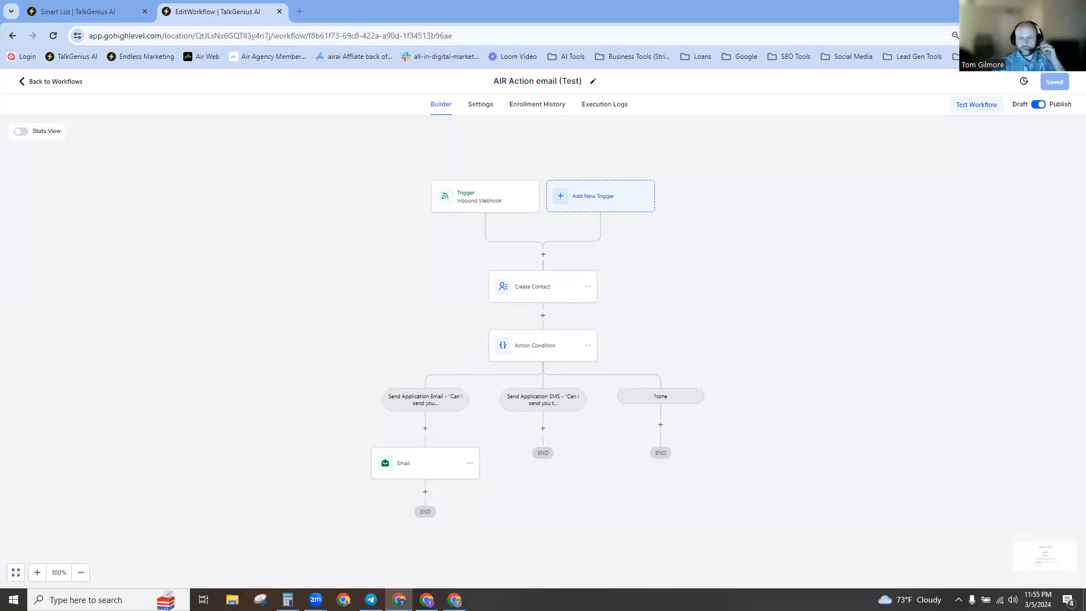
key(XF86AudioLowerVolume)
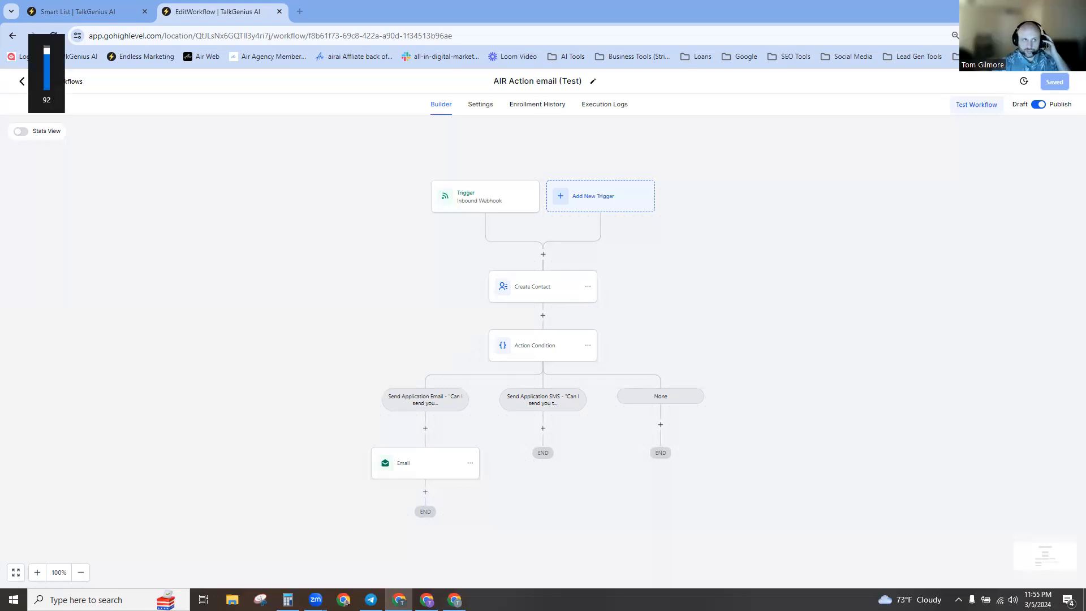